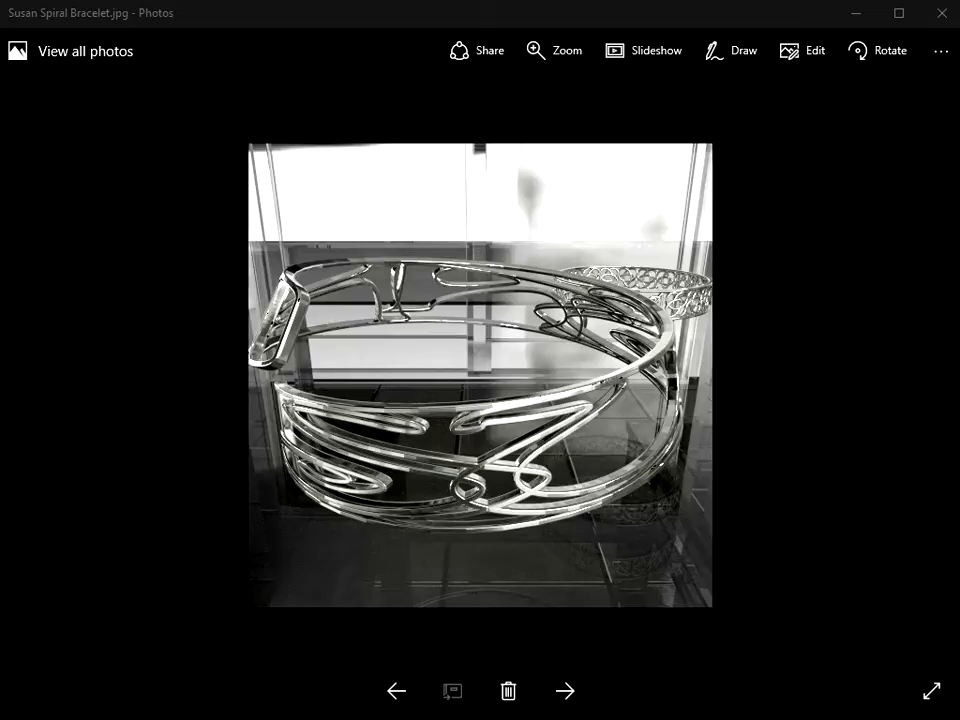
Switch to Fluid Designer and place the Snap Font – S letter from the Alphabet Snap Font library in the work area
mouse_move(487, 717)
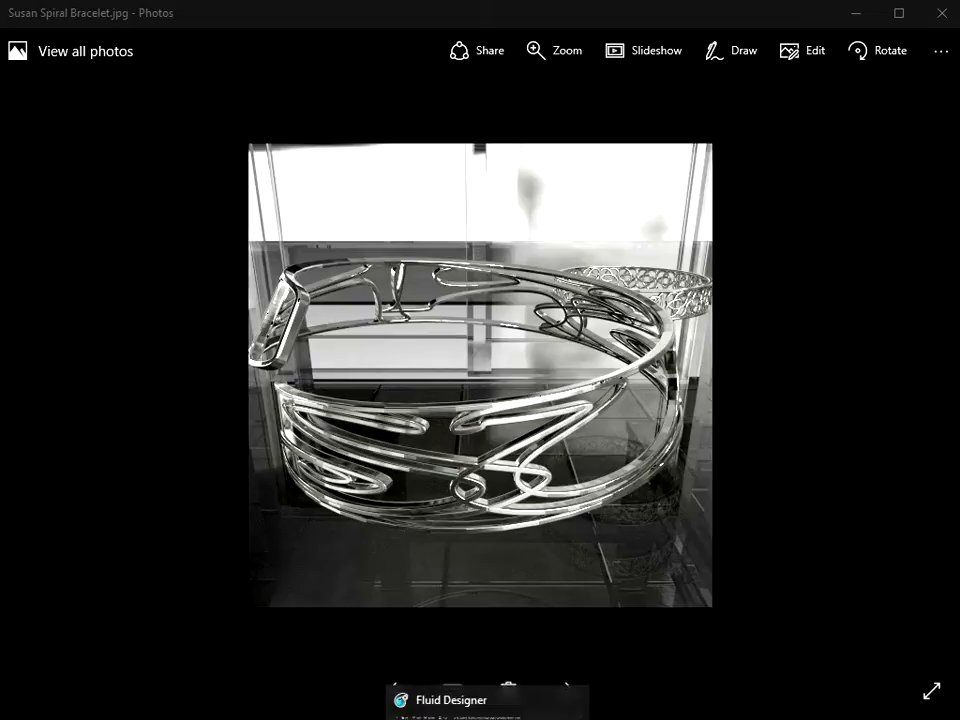
click(487, 705)
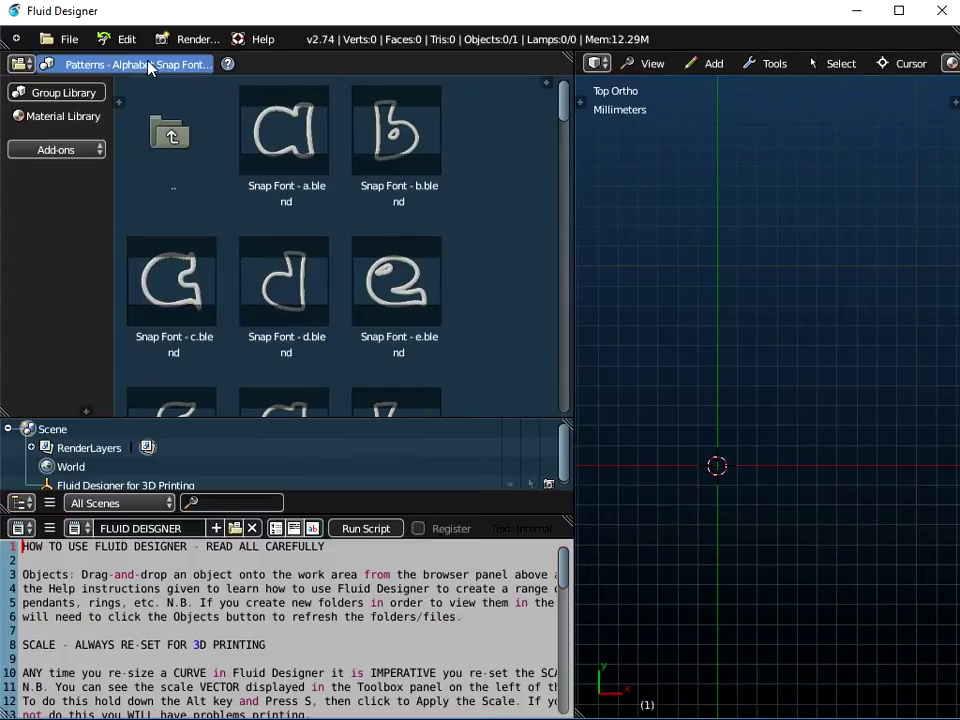
drag(565, 97, 564, 369)
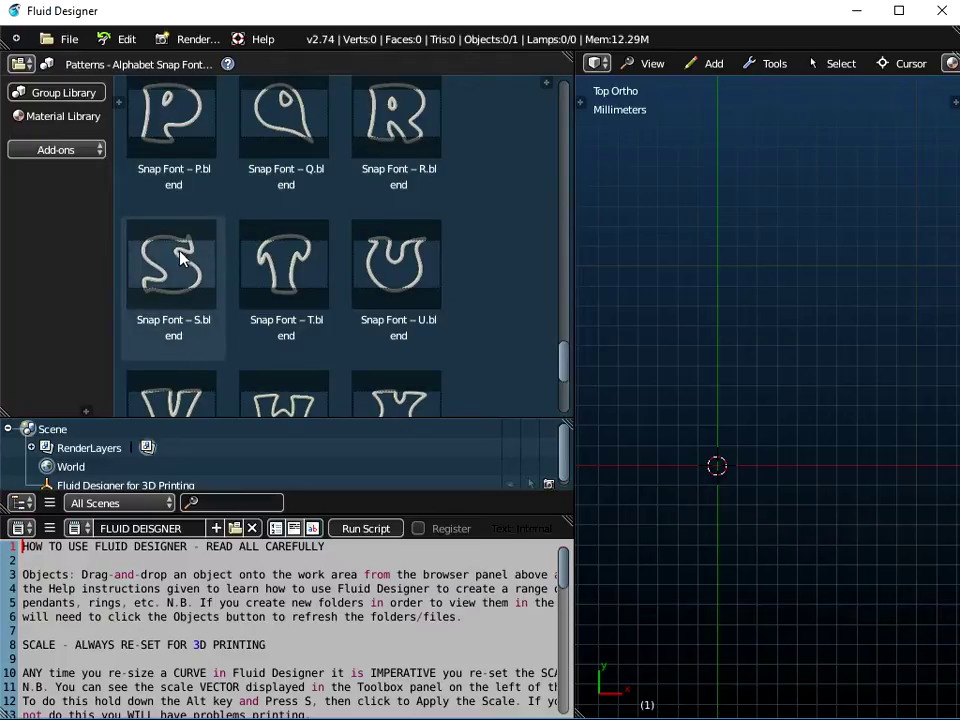
drag(219, 249, 676, 305)
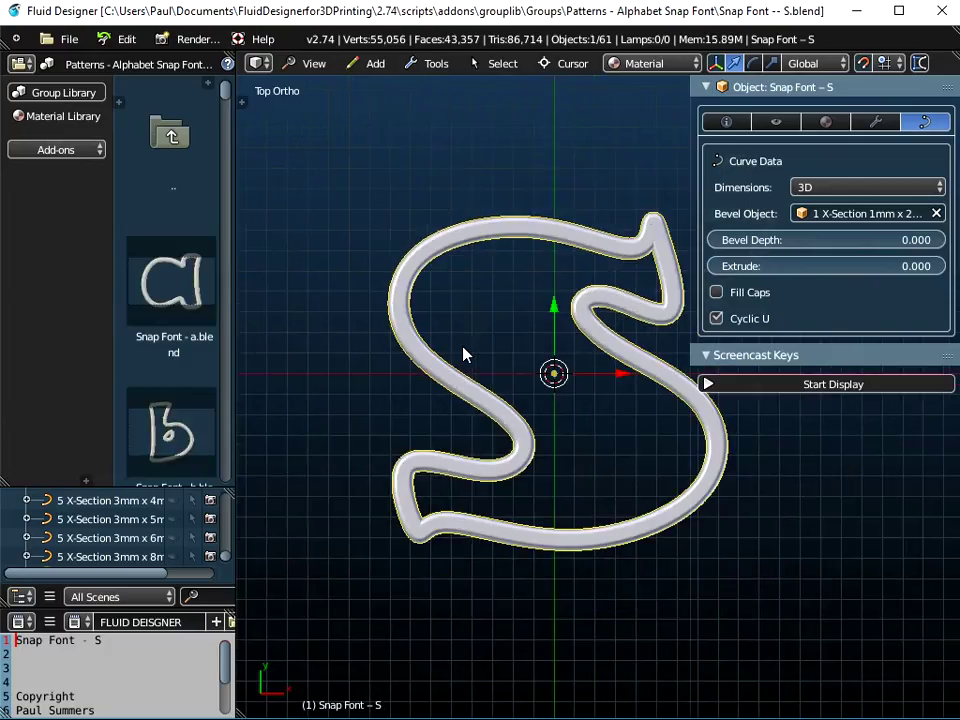
scroll(463, 354, down, 1)
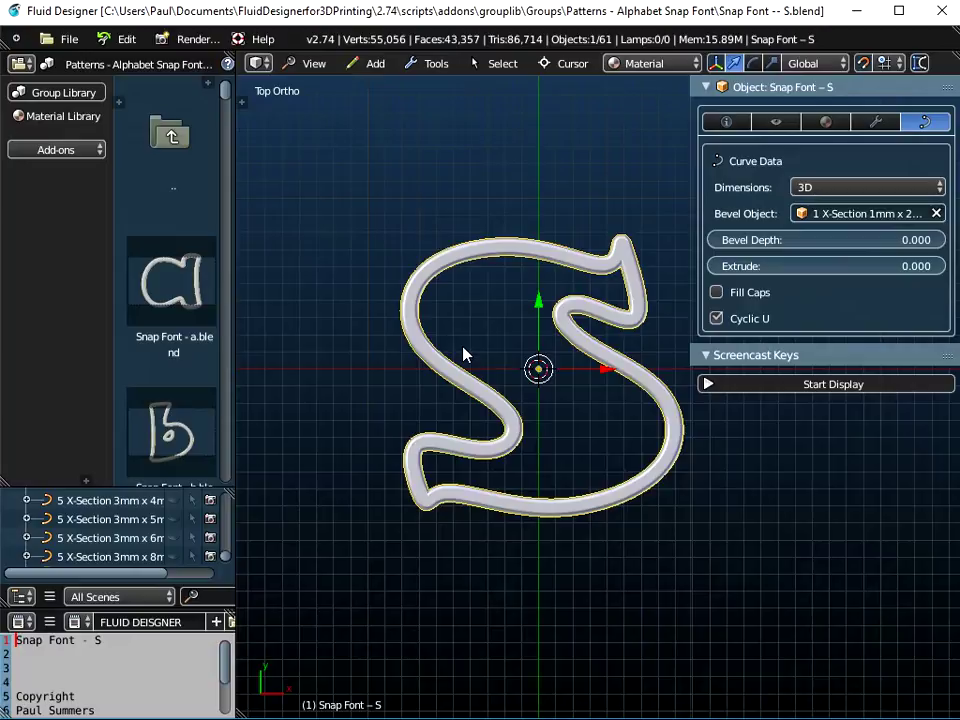
scroll(463, 354, down, 1)
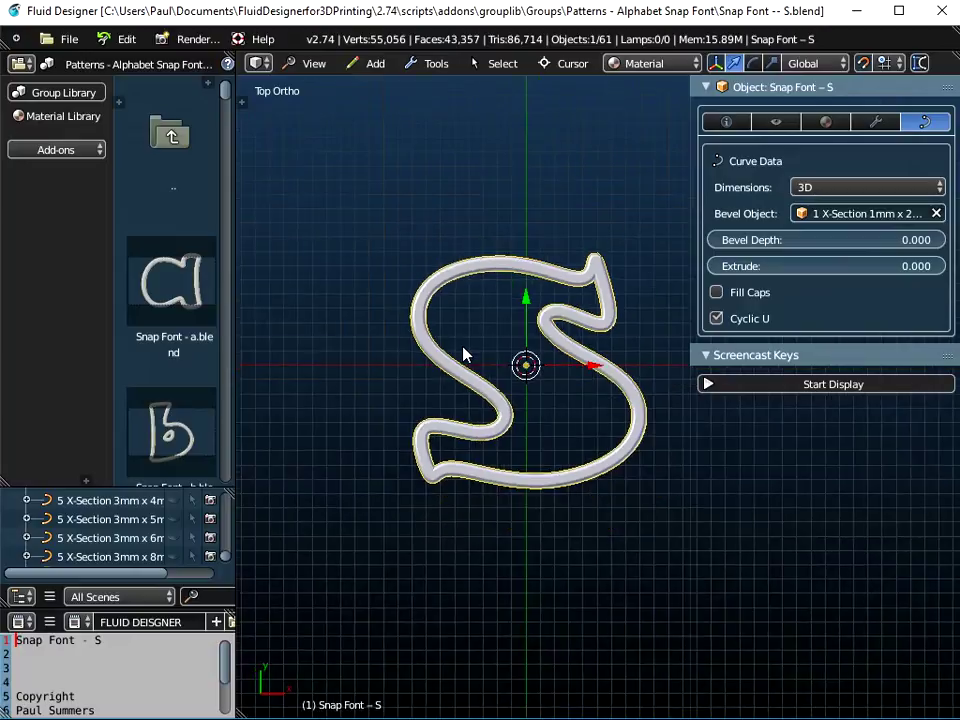
Start the screencast key display, collapse its settings, and widen the object properties area to show the full bevel object name
click(789, 388)
click(731, 356)
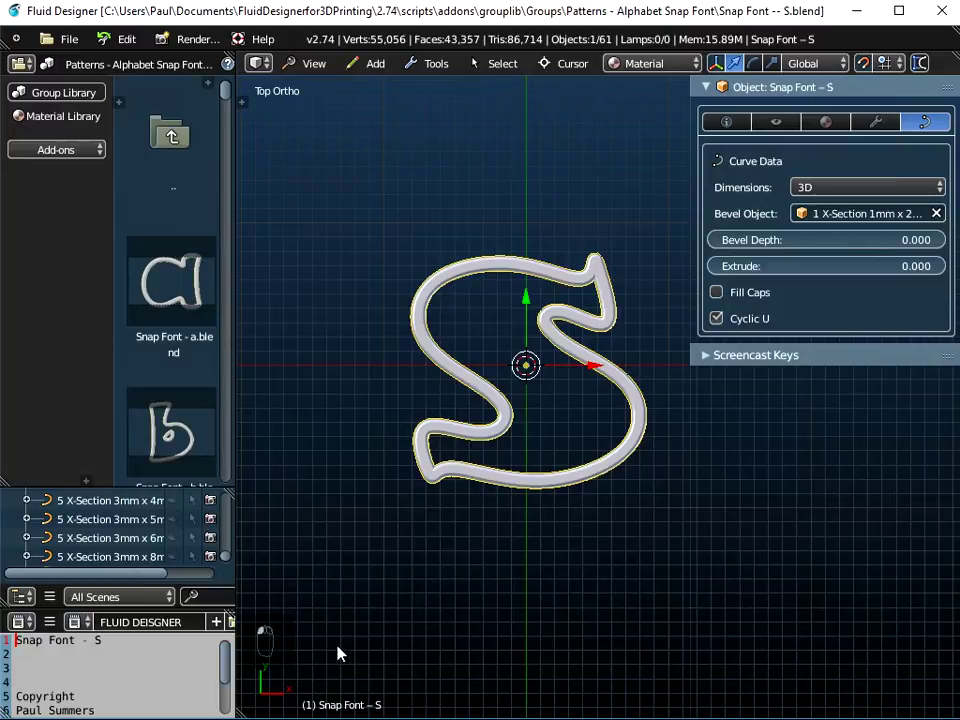
middle_drag(546, 516, 574, 448)
scroll(575, 455, up, 3)
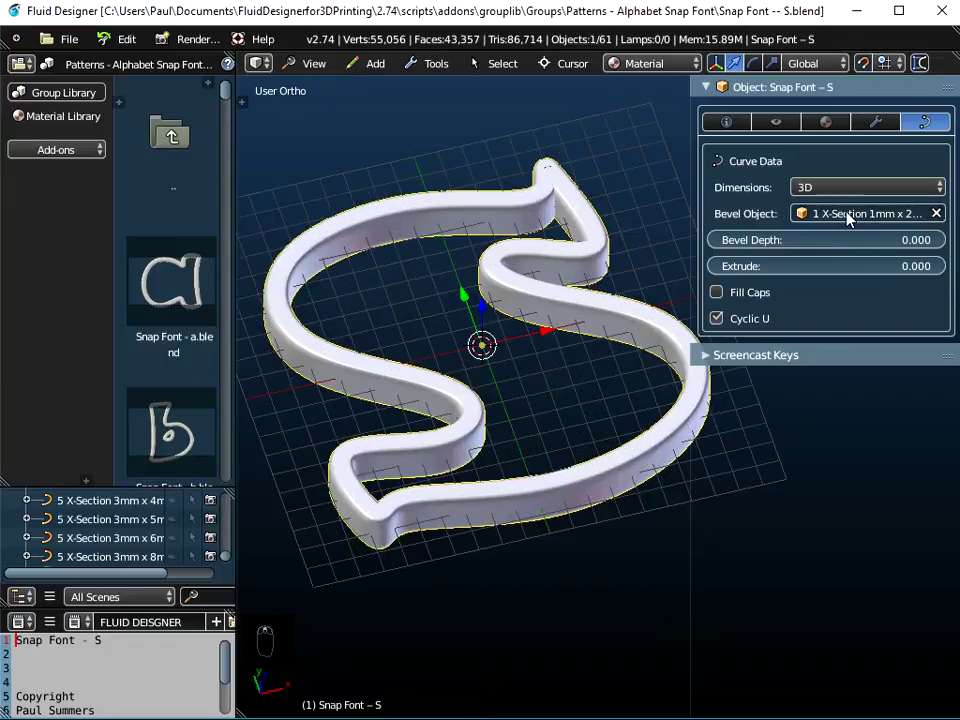
drag(700, 189, 680, 189)
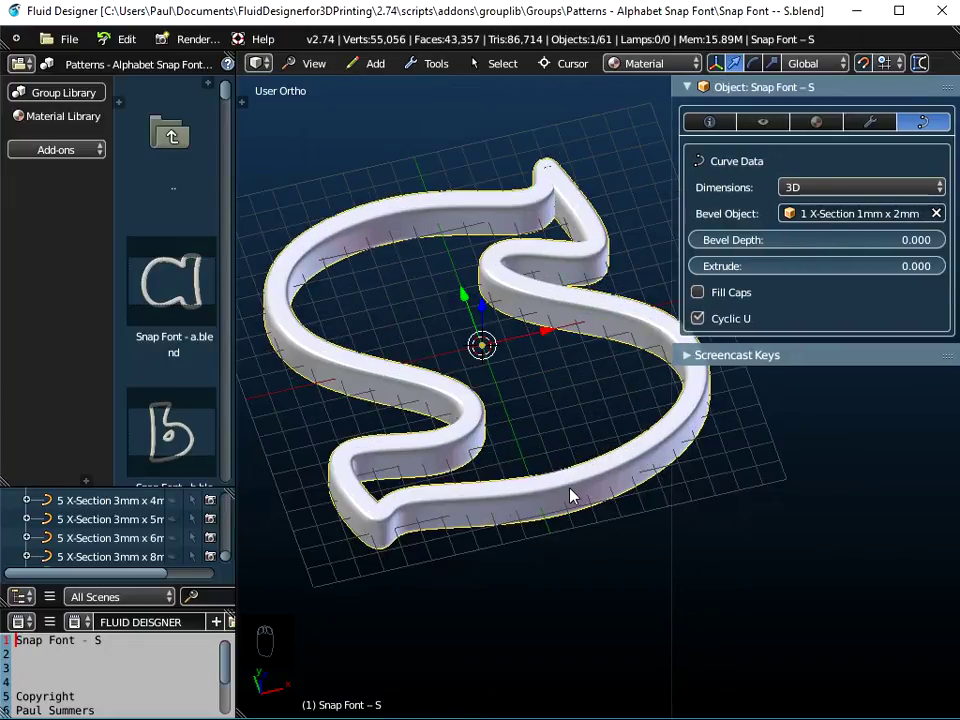
Try the 1mm x 3mm and 1mm x 4mm cross-sections as the S's bevel object, and restore 1 X-Section 1mm x 2mm
middle_drag(568, 491, 534, 508)
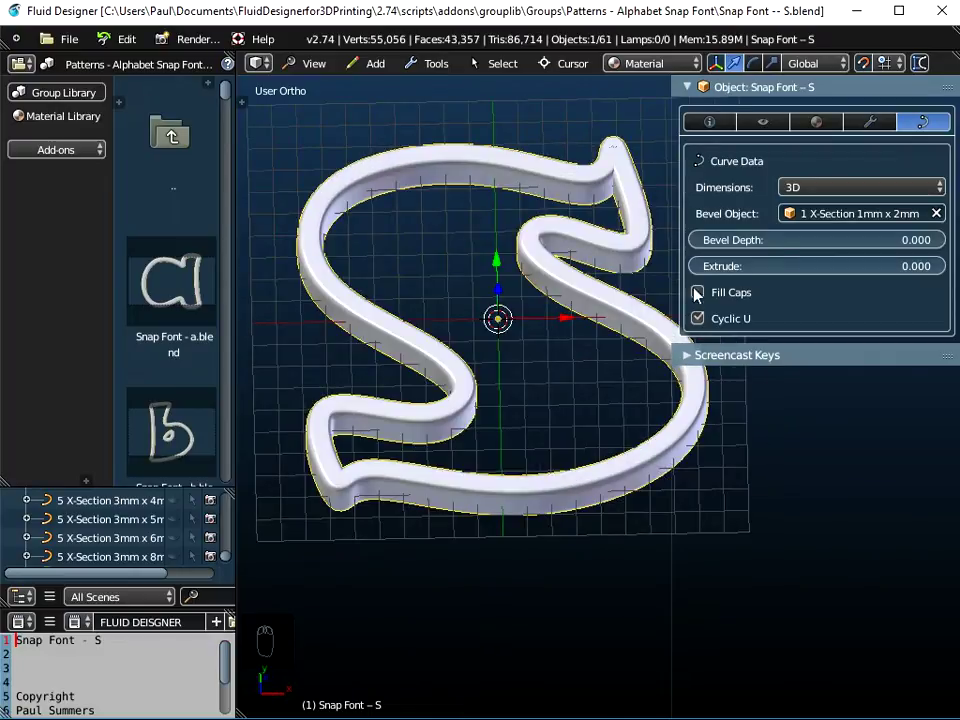
click(849, 216)
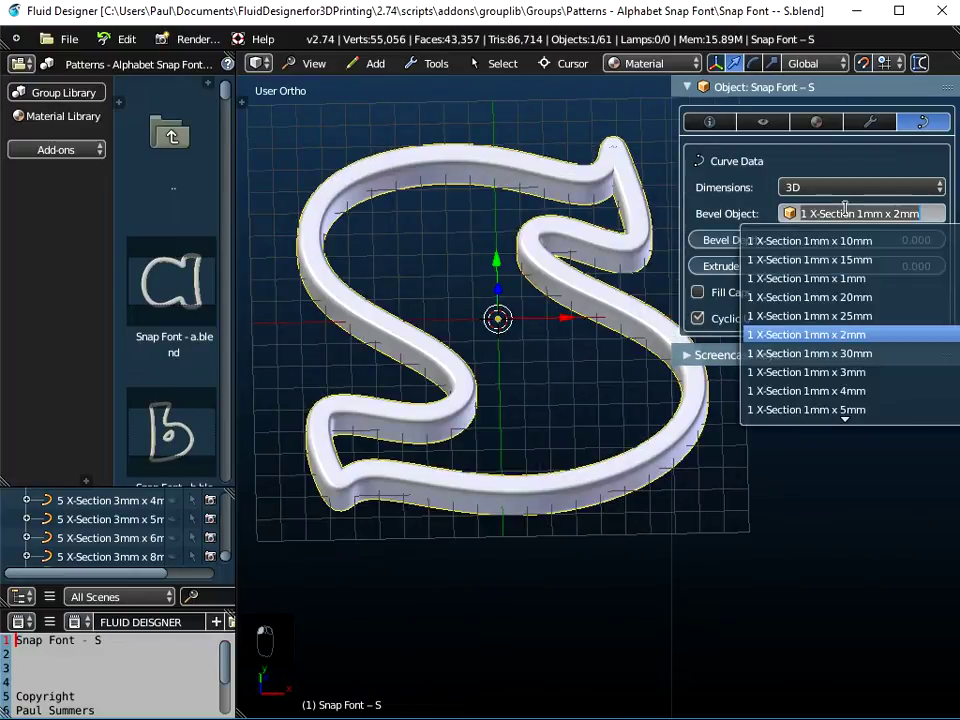
click(840, 372)
click(797, 215)
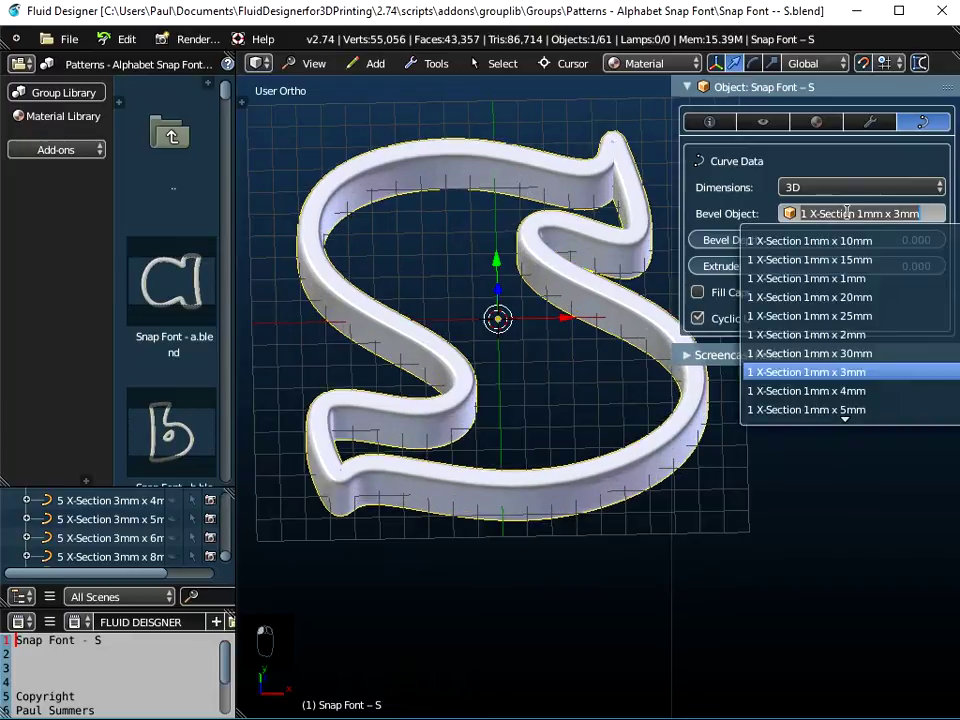
click(836, 391)
middle_drag(558, 444, 600, 412)
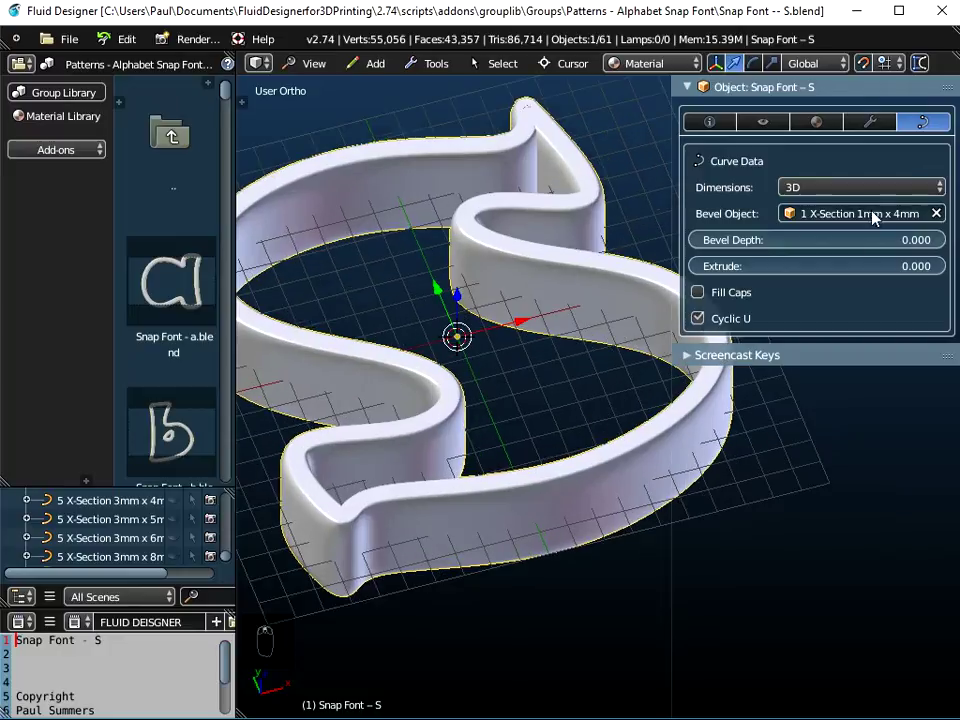
scroll(589, 347, down, 2)
click(846, 220)
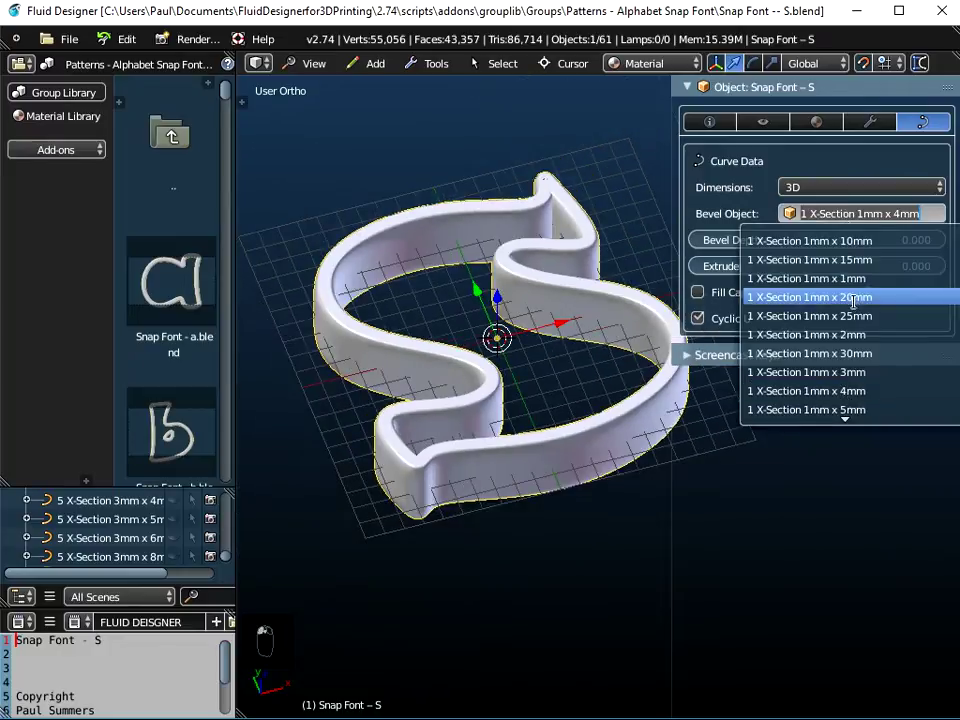
click(846, 334)
Move the S along the X axis in top view, just left of the world origin
scroll(540, 408, down, 1)
scroll(540, 408, down, 1)
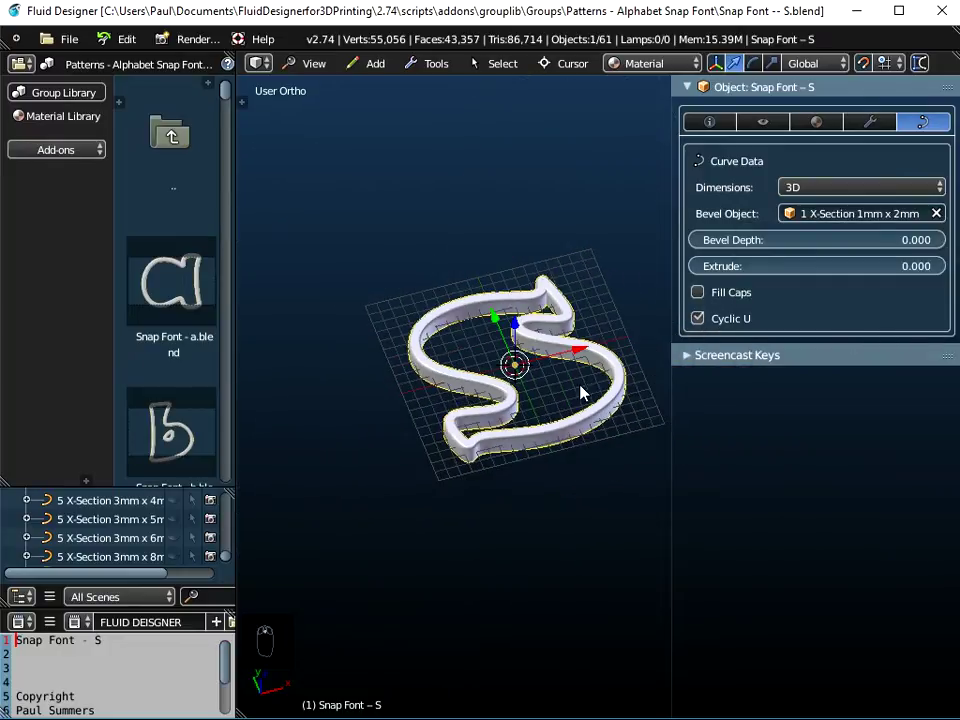
drag(671, 405, 738, 399)
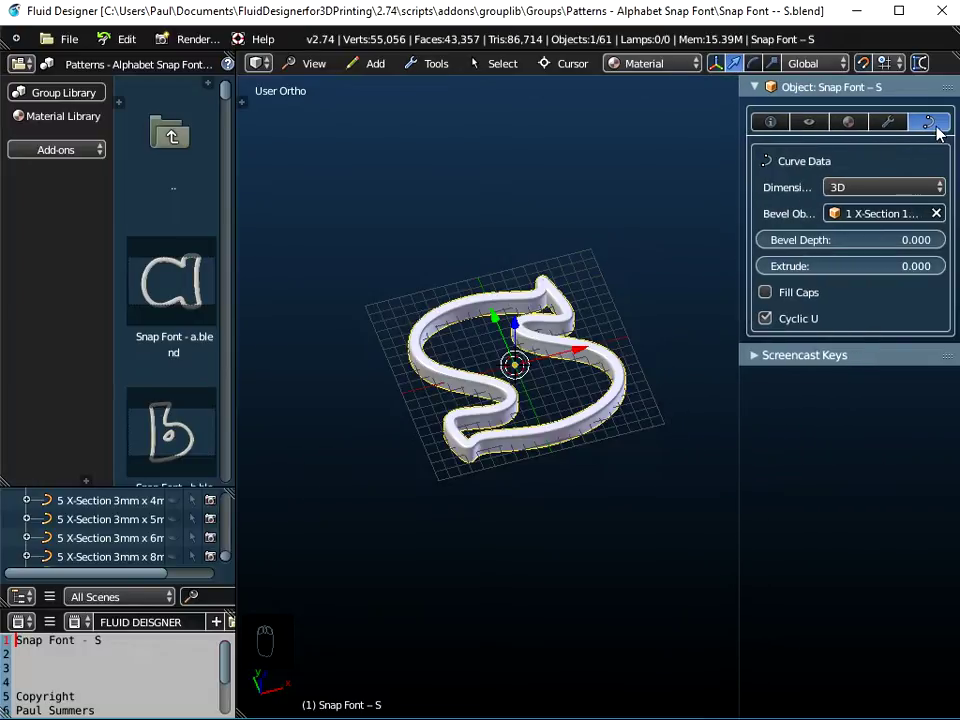
click(313, 63)
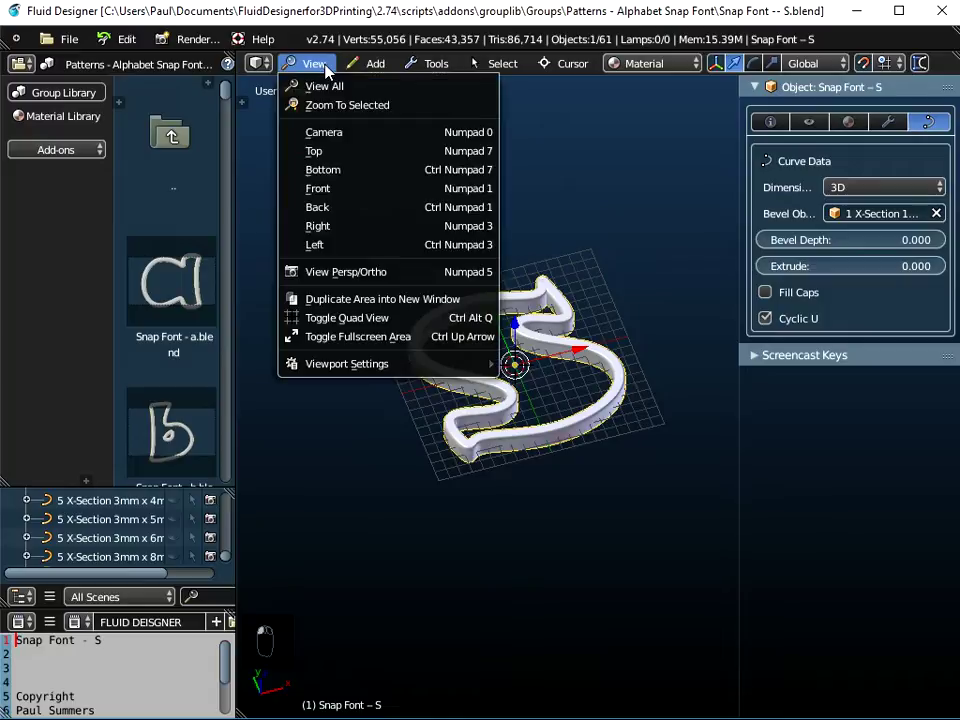
click(314, 151)
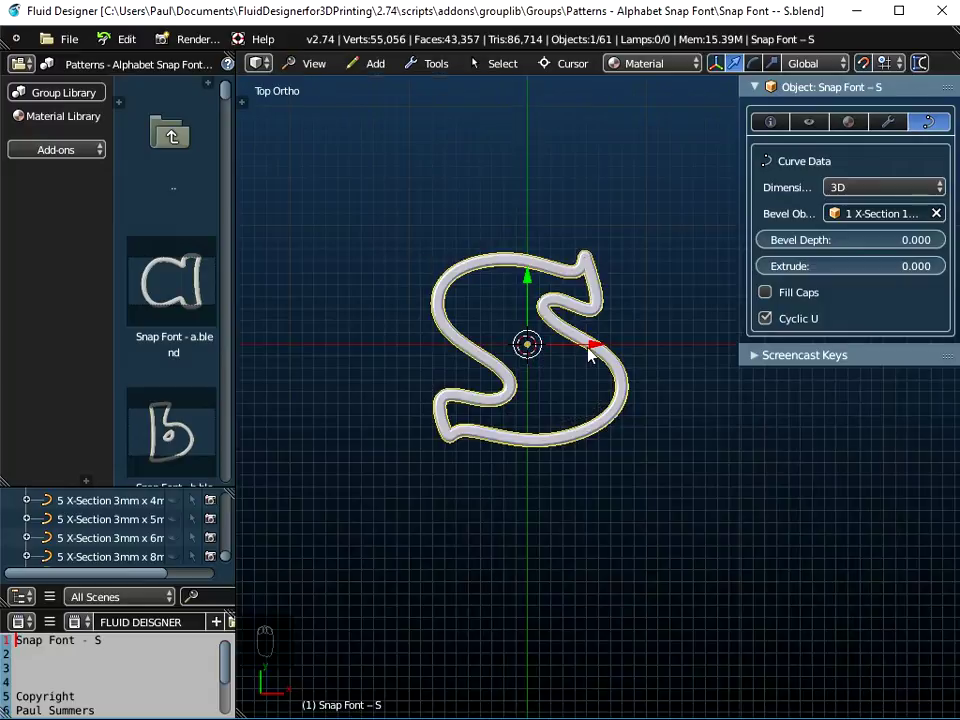
drag(588, 348, 460, 340)
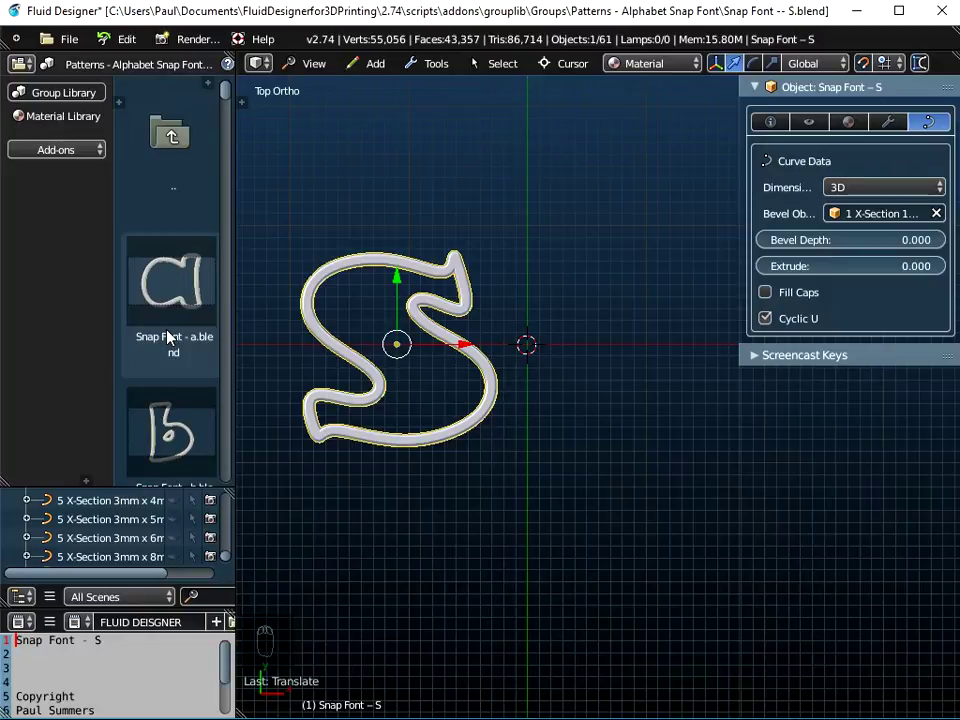
Append the Snap Font – U object from its library file and align it with the S so the two letters overlap
click(69, 39)
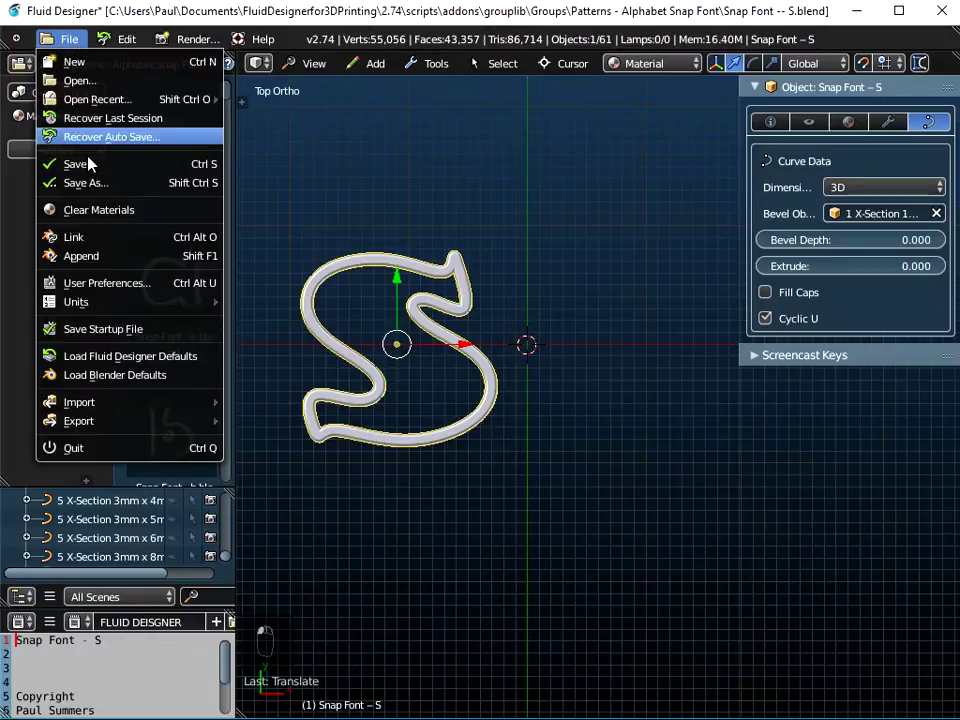
click(82, 256)
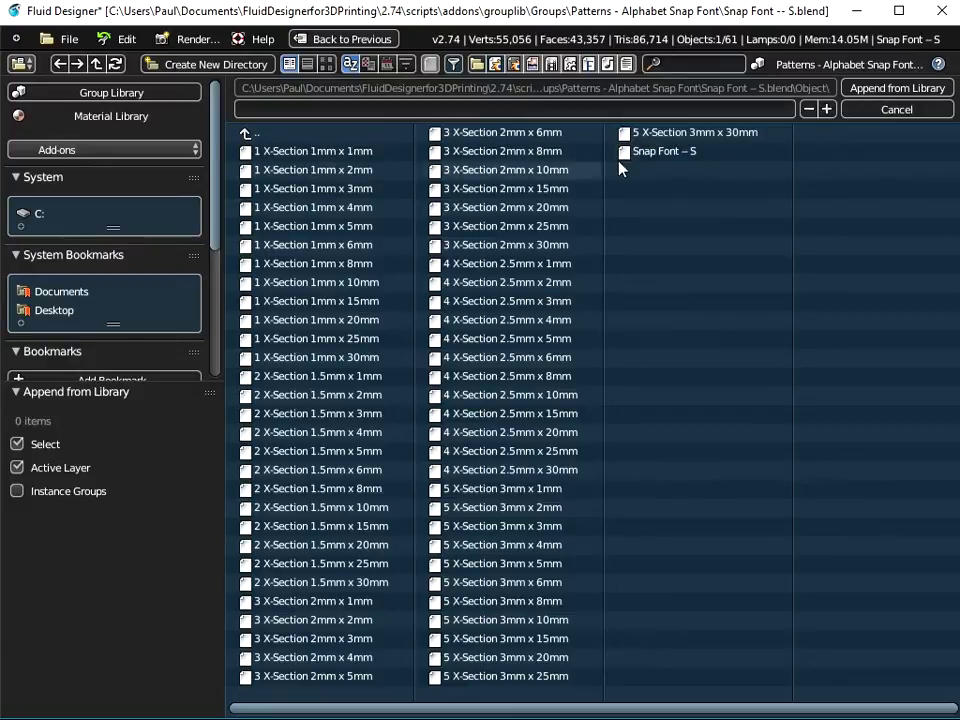
click(247, 136)
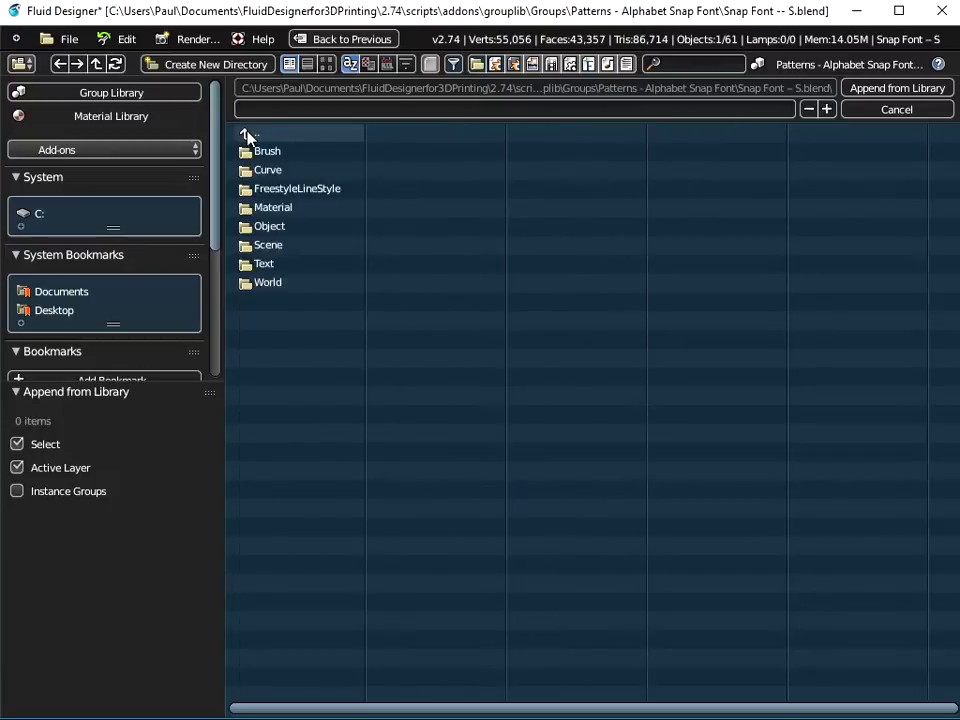
click(247, 136)
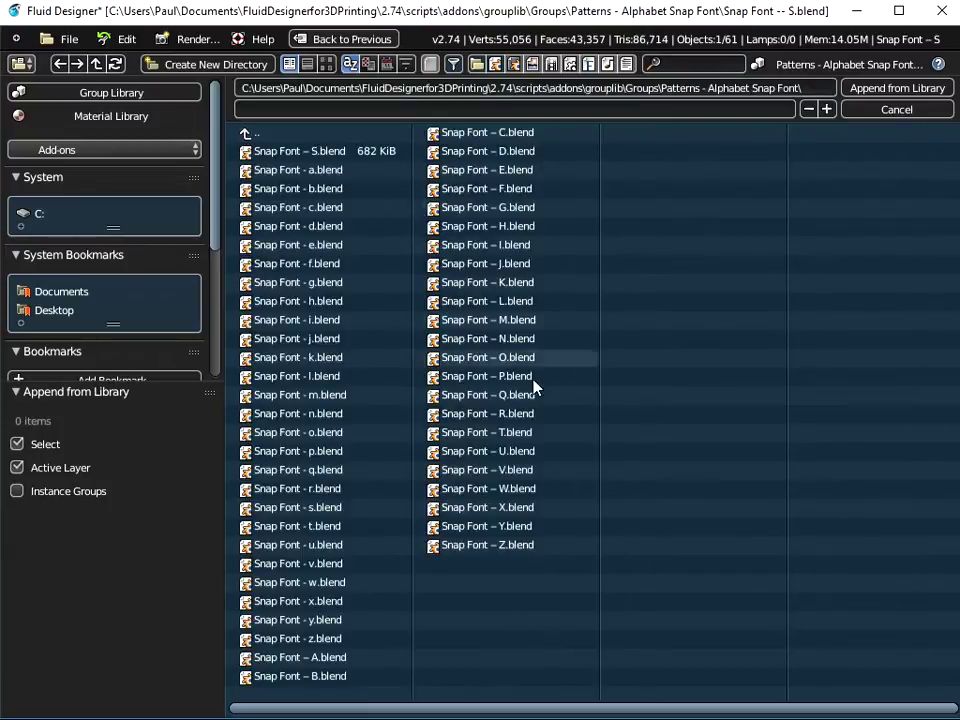
click(497, 451)
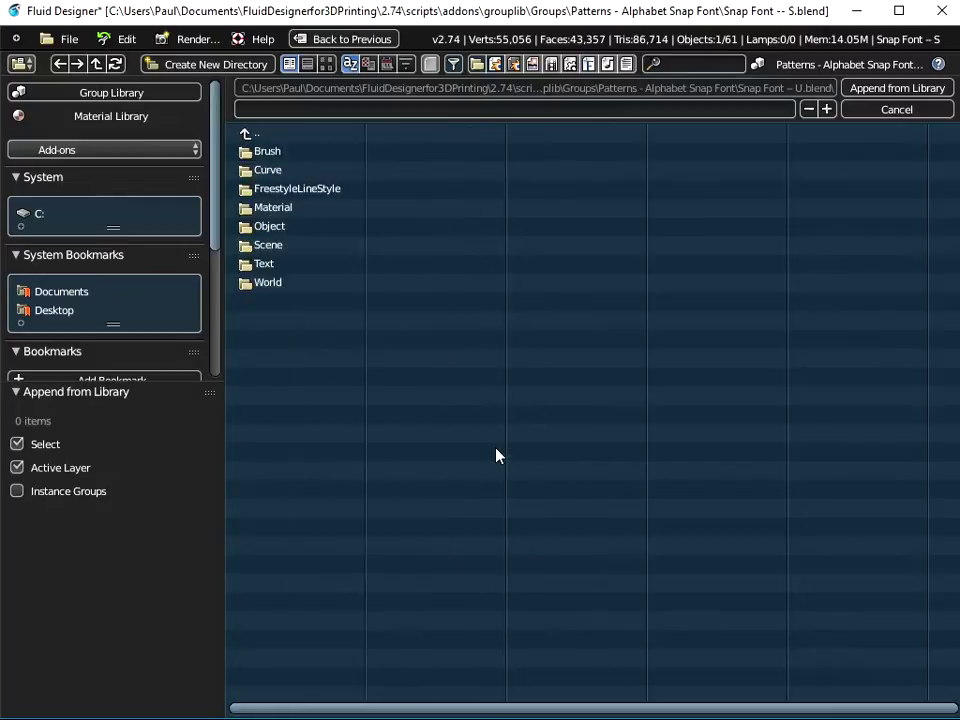
click(272, 226)
click(660, 151)
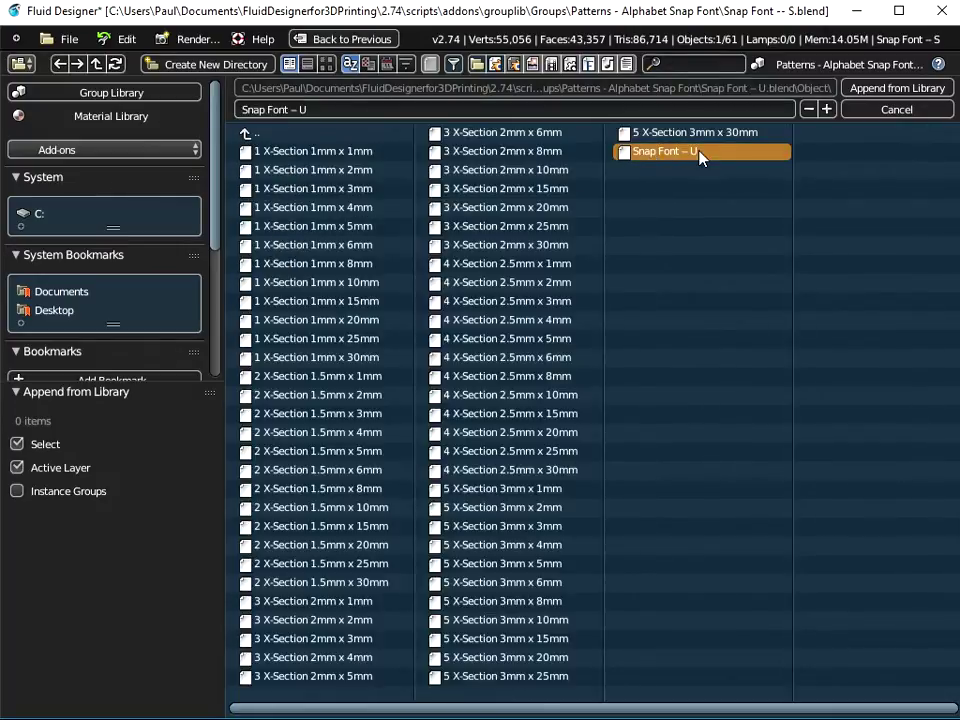
click(897, 88)
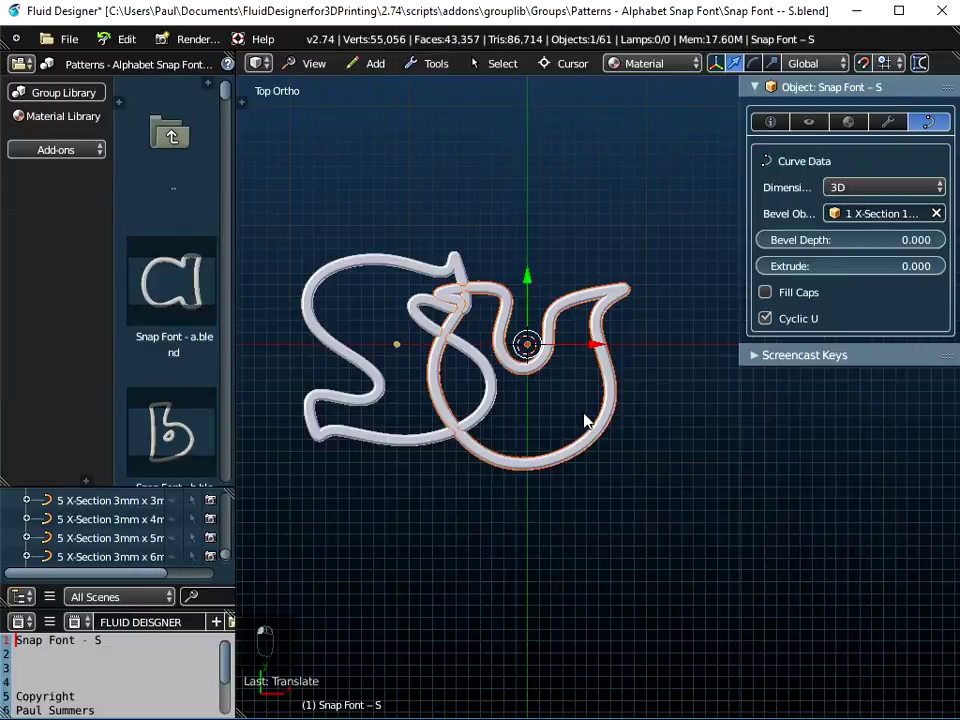
drag(529, 279, 530, 257)
mouse_move(590, 325)
mouse_down()
mouse_move(583, 321)
mouse_move(617, 321)
mouse_move(584, 323)
mouse_move(598, 323)
mouse_up()
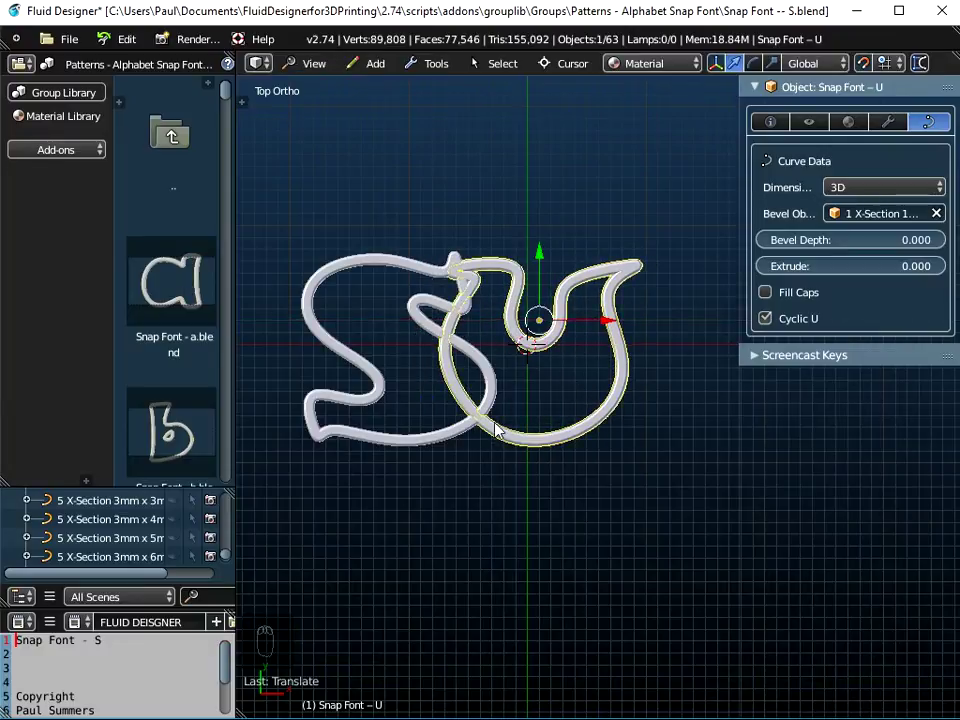
Duplicate the S and move the copy along the X axis to overlap the right side of the U
right_click(410, 451)
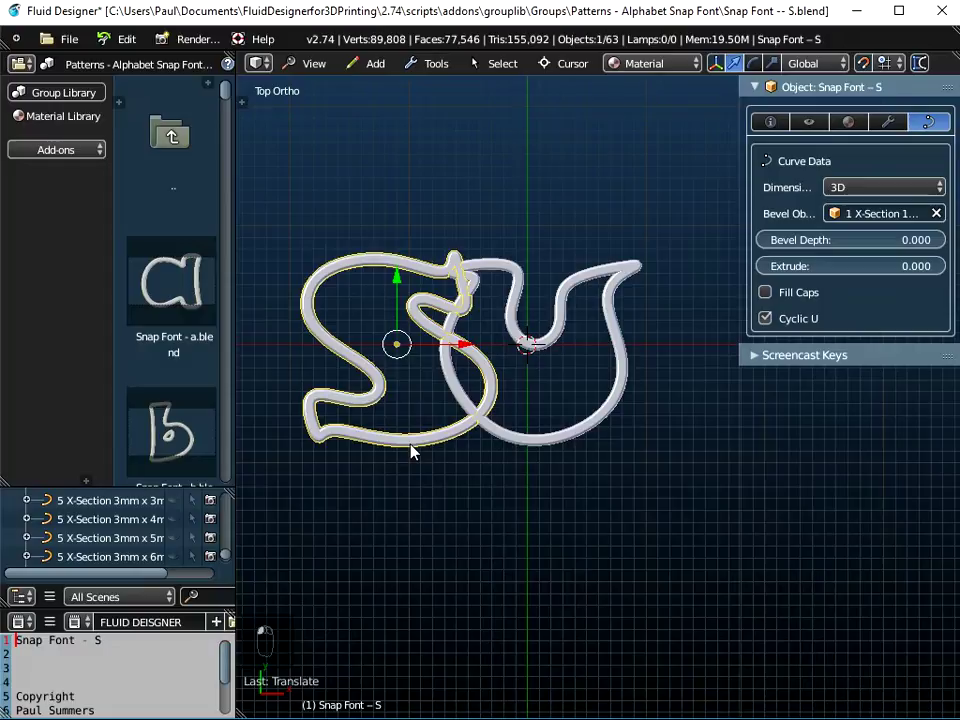
click(434, 63)
mouse_move(440, 86)
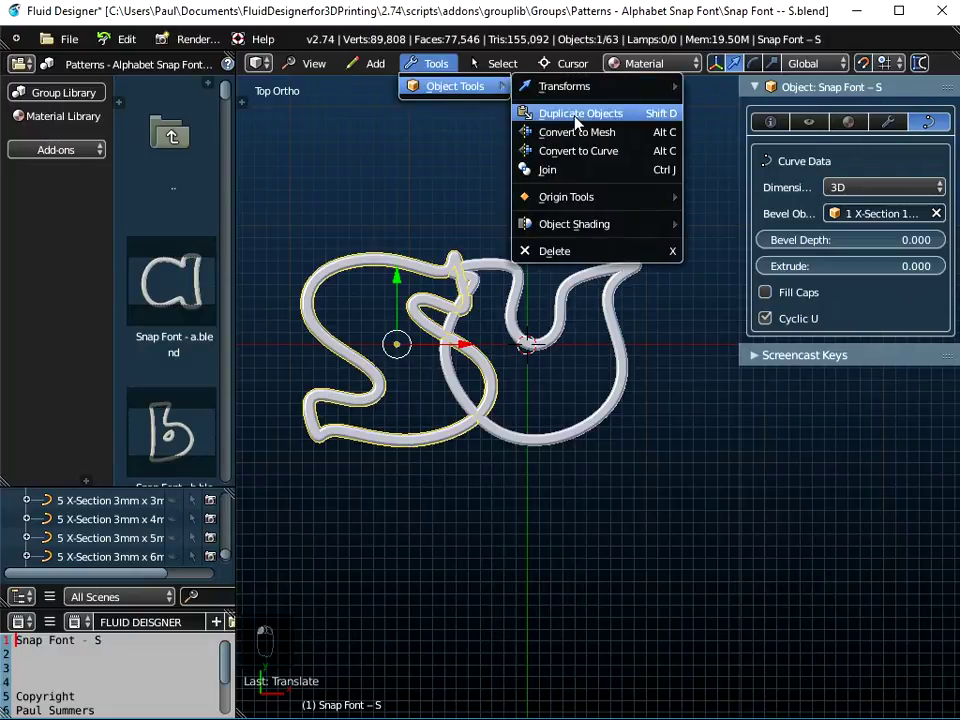
click(525, 113)
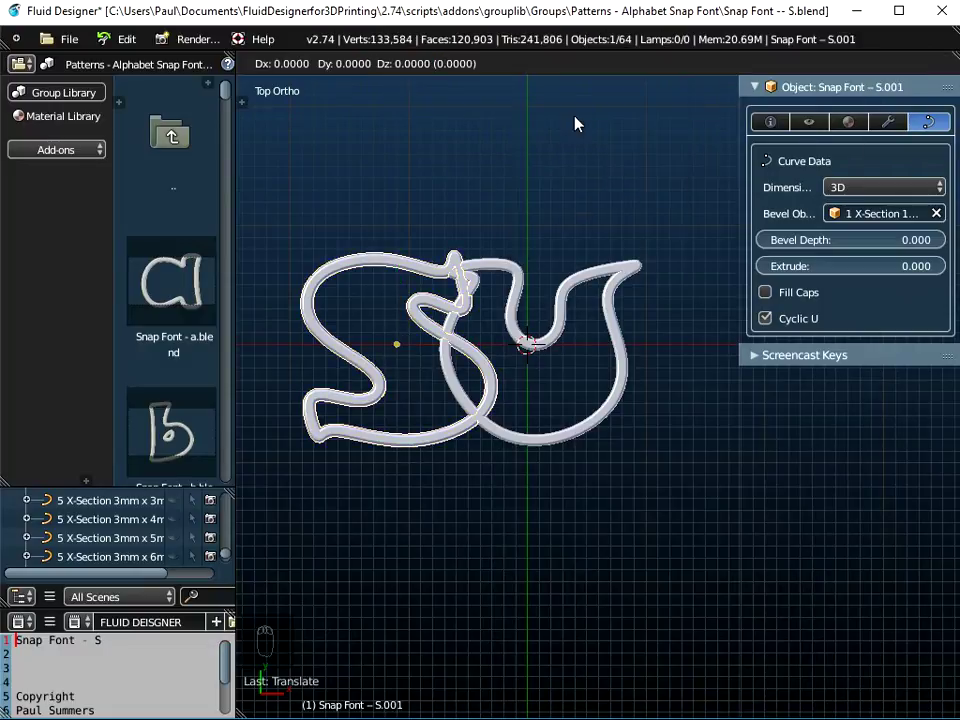
right_click(575, 124)
drag(466, 350, 763, 343)
scroll(578, 422, down, 4)
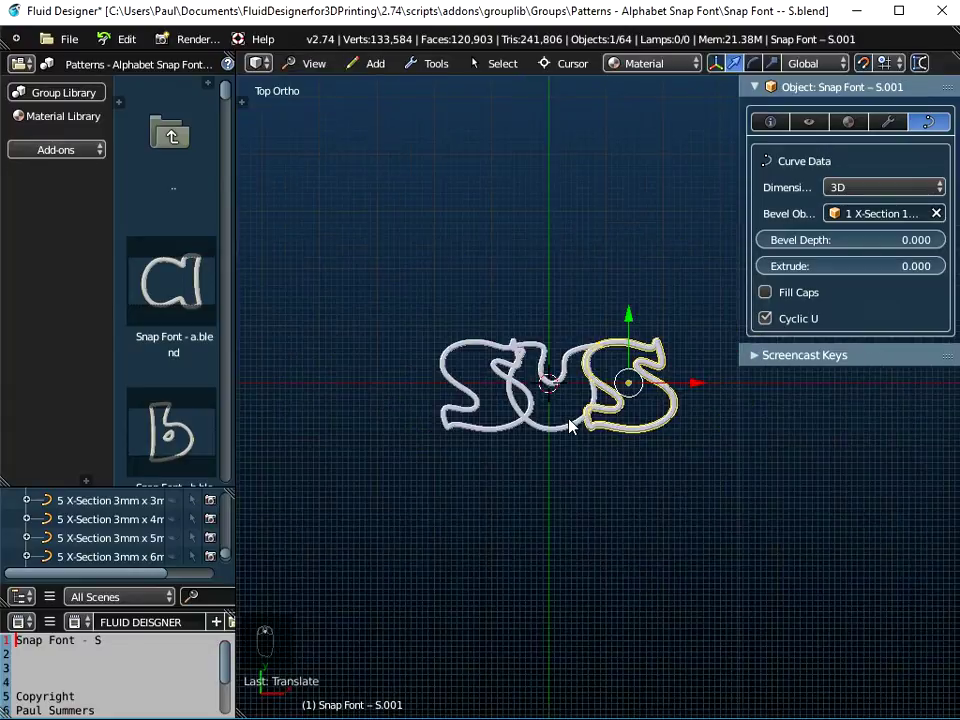
shift+middle_drag(611, 471, 504, 467)
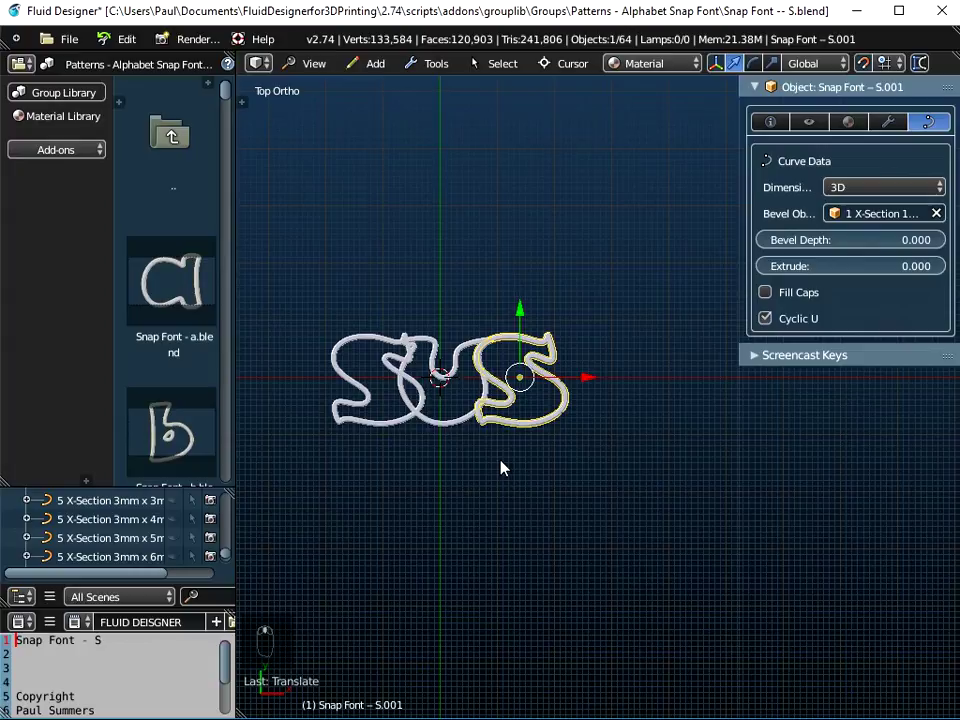
Append the Snap Font – A object from its library file and move it to overlap the second S with their bases aligned
click(70, 40)
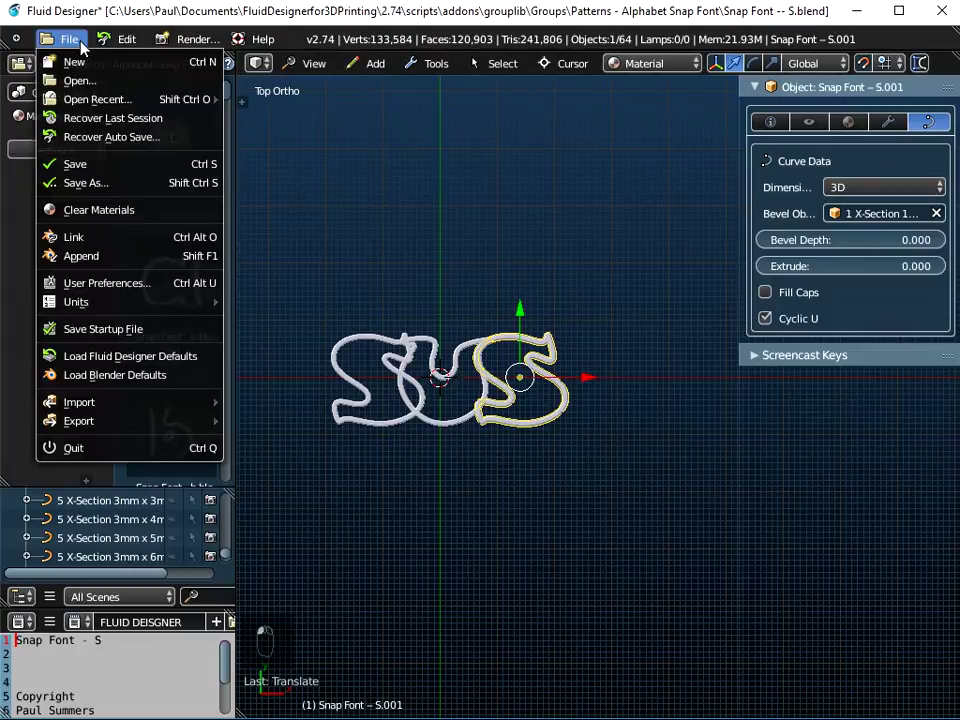
click(70, 256)
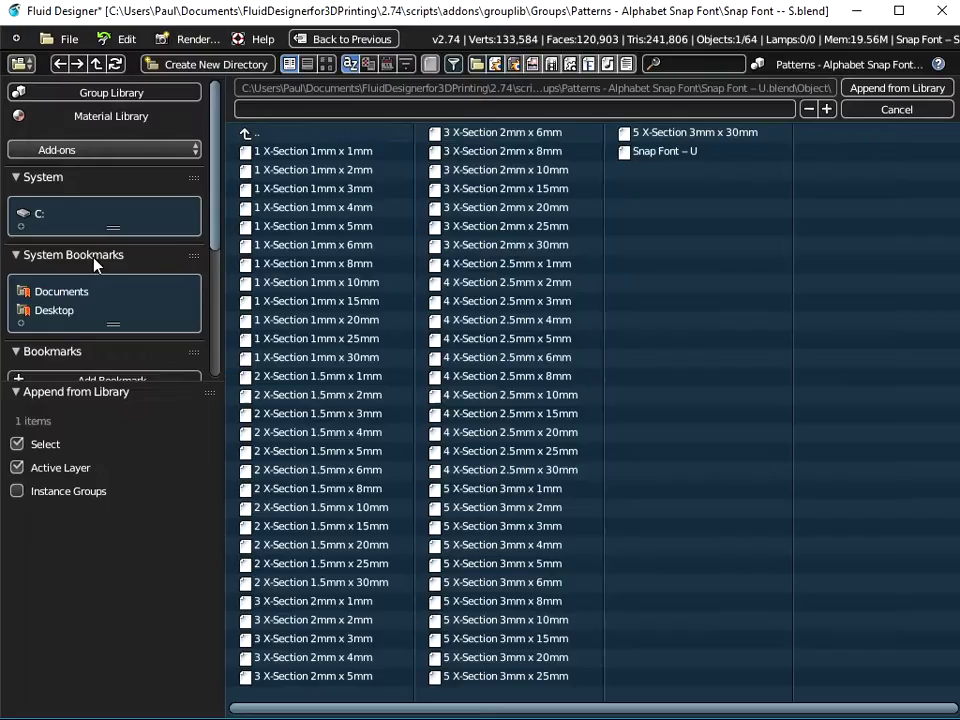
click(250, 137)
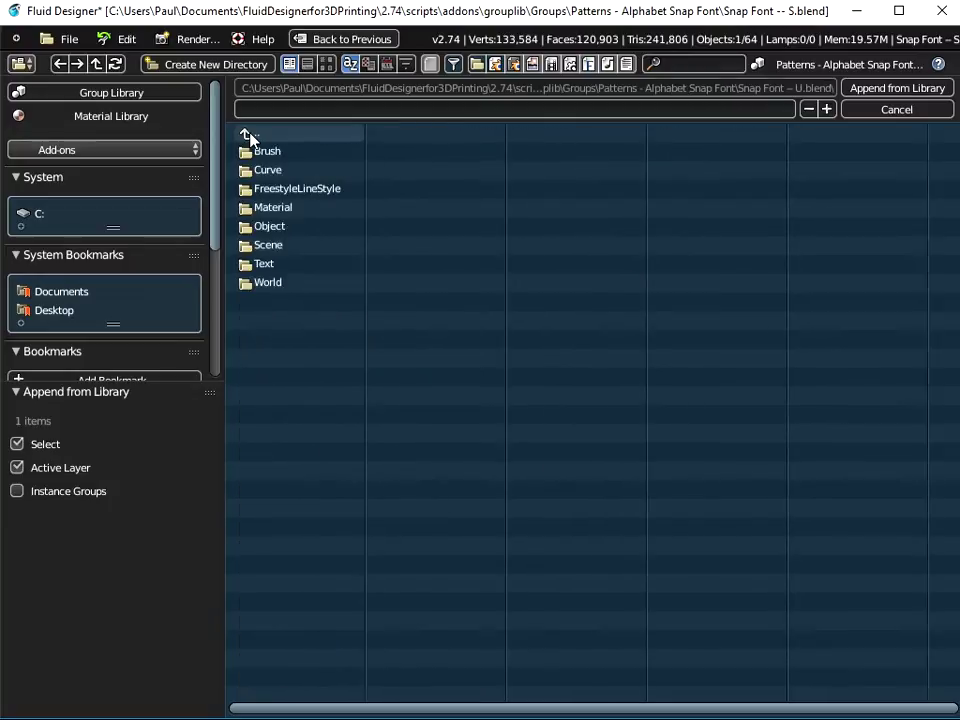
click(250, 137)
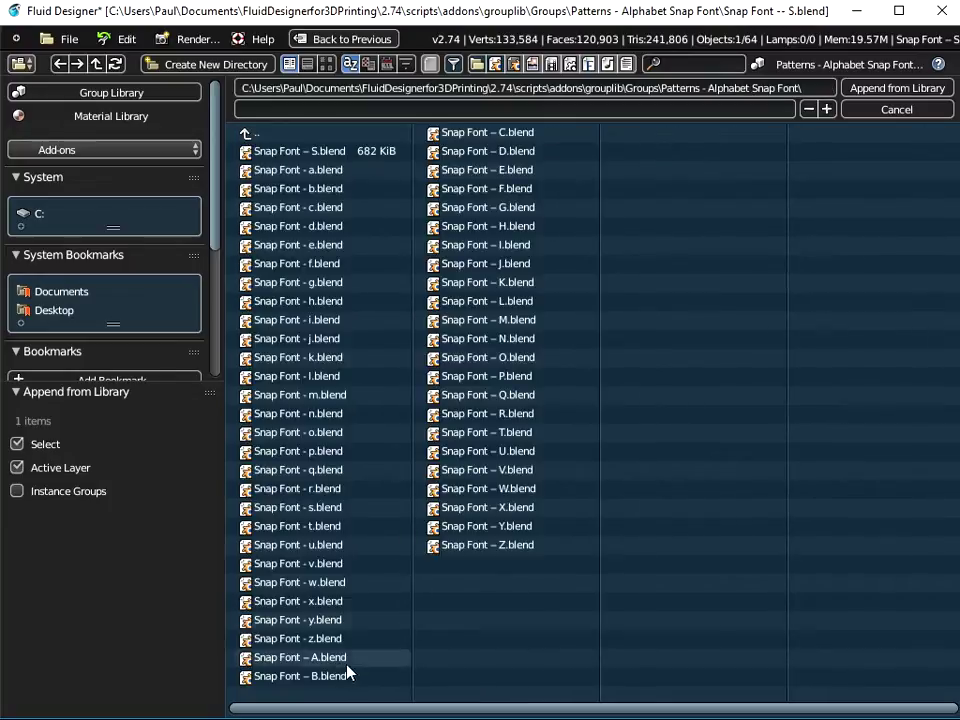
click(276, 666)
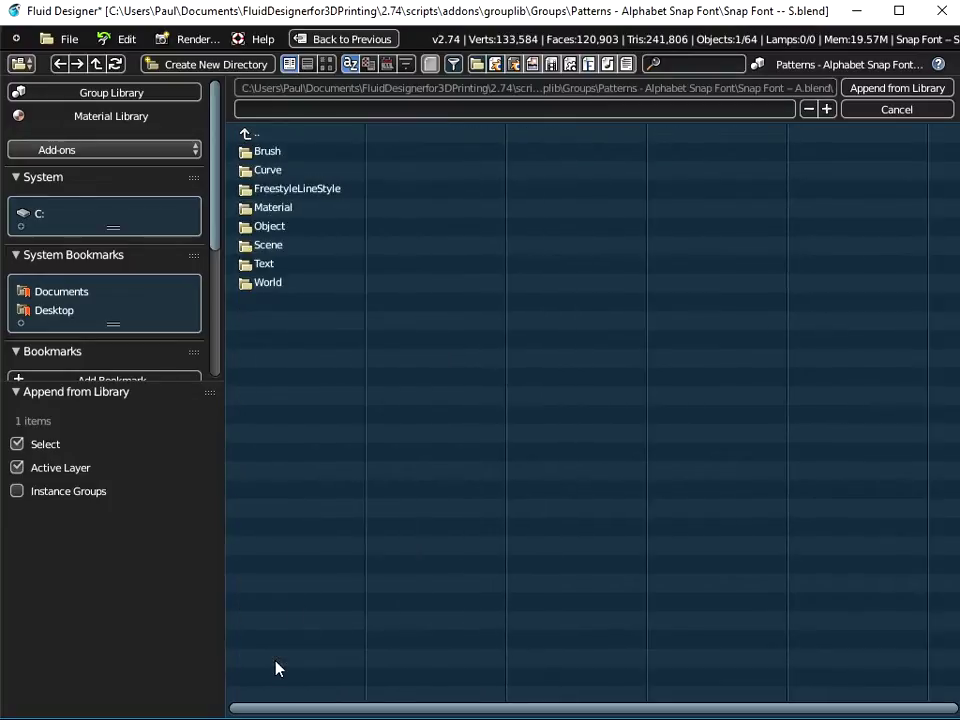
click(276, 229)
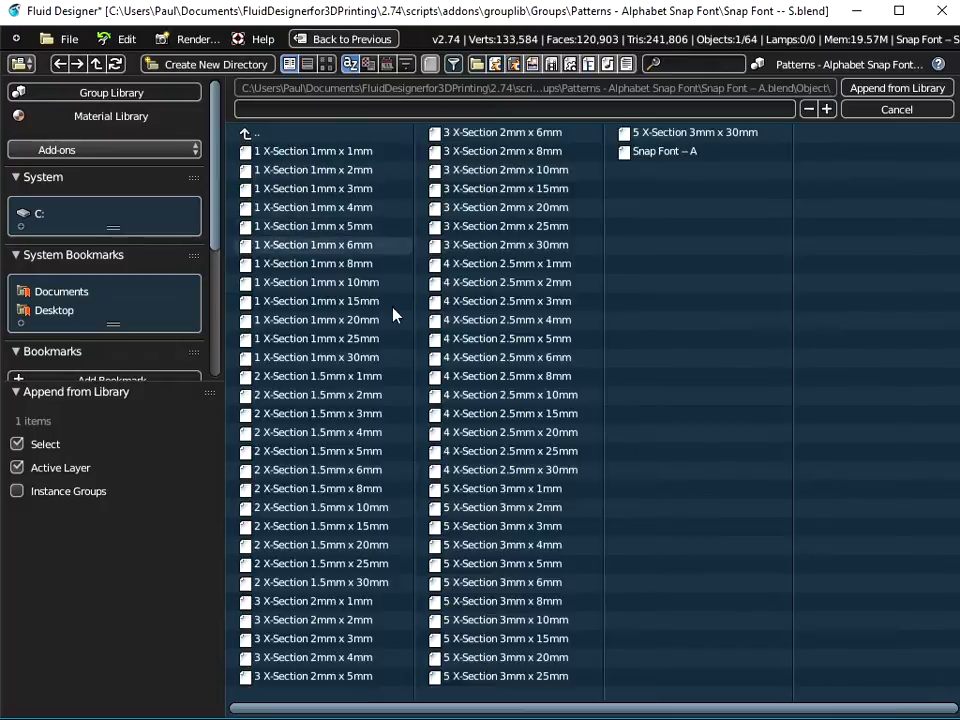
click(666, 152)
click(897, 88)
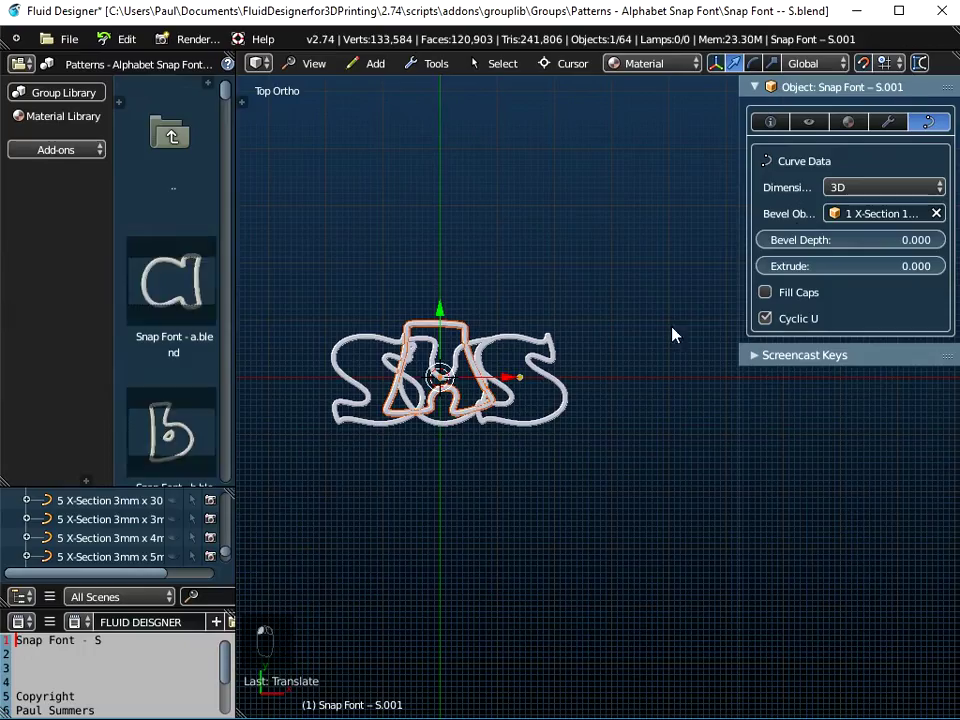
drag(507, 381, 658, 390)
drag(587, 316, 585, 326)
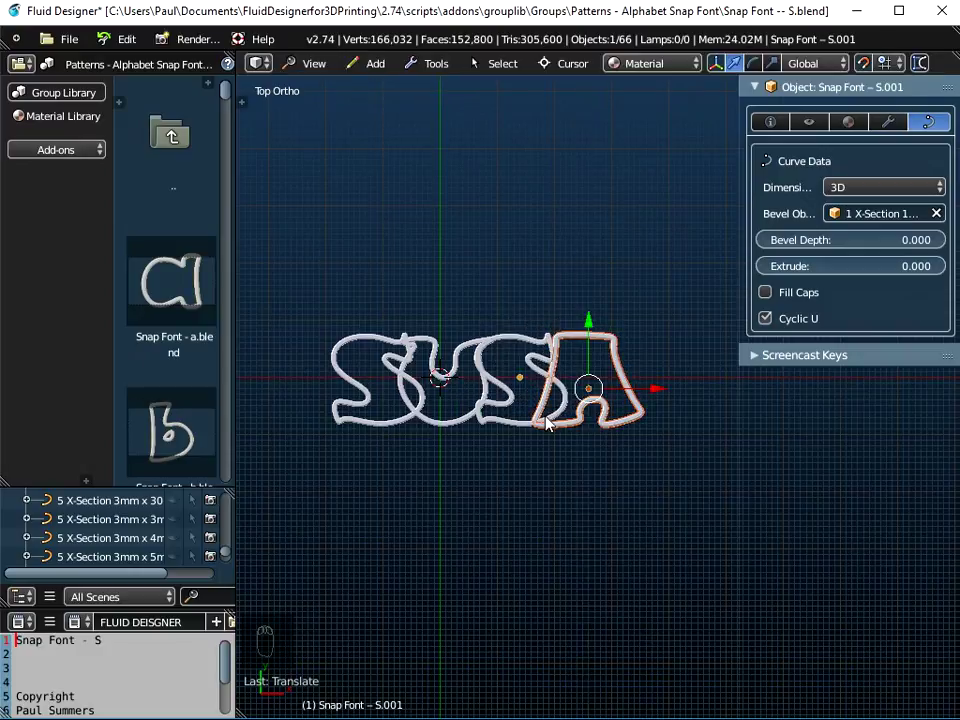
Append the Snap Font – N object from the Snap Font – N.blend library file
click(64, 39)
click(107, 258)
click(259, 135)
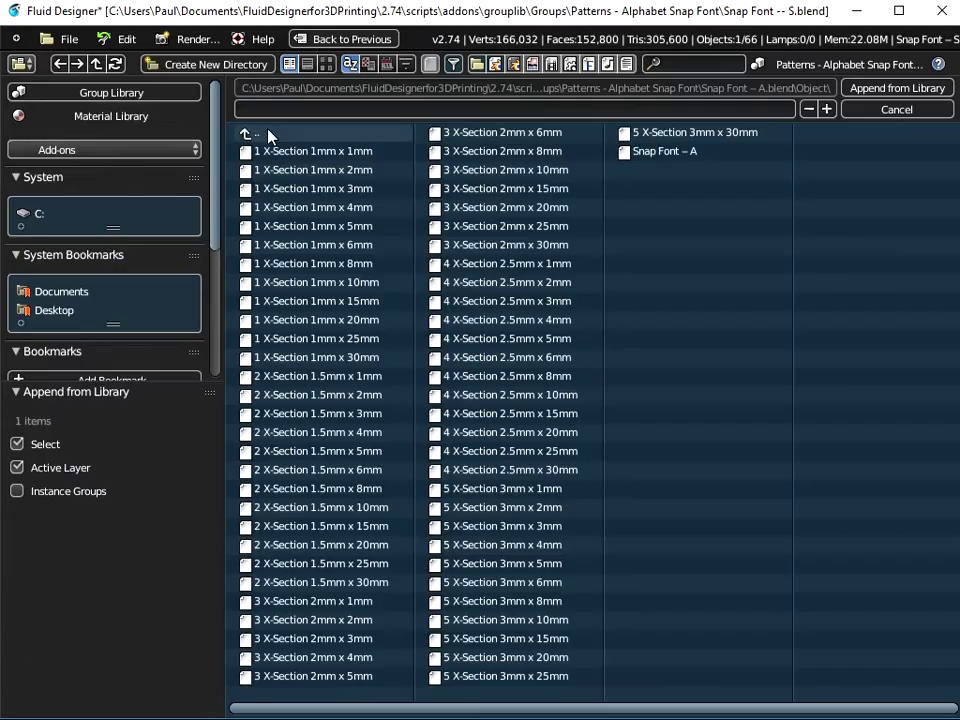
click(256, 136)
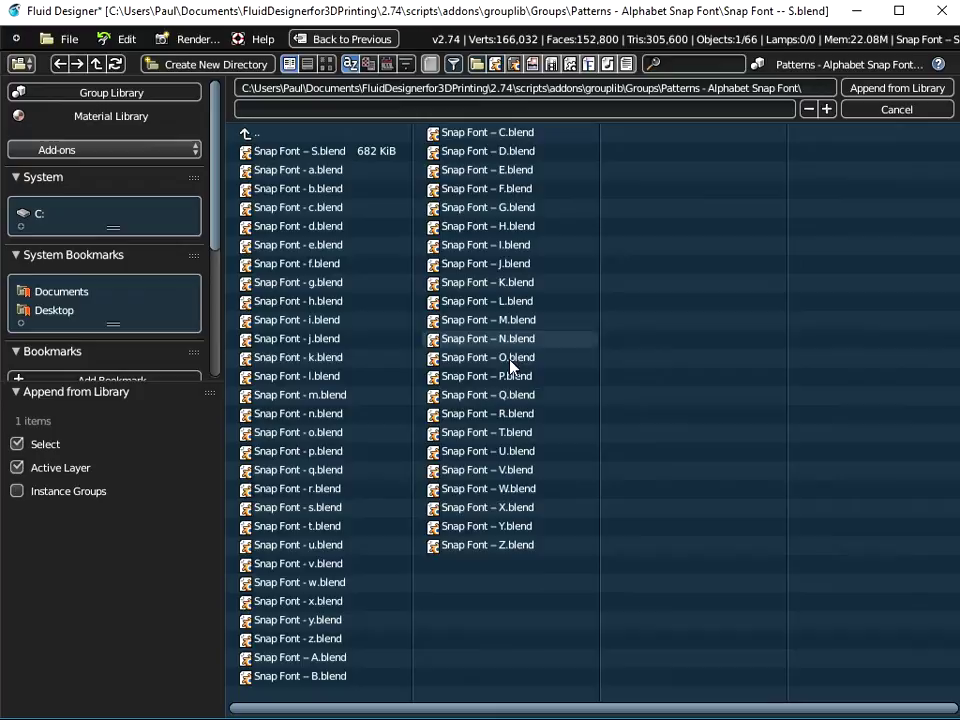
double_click(490, 339)
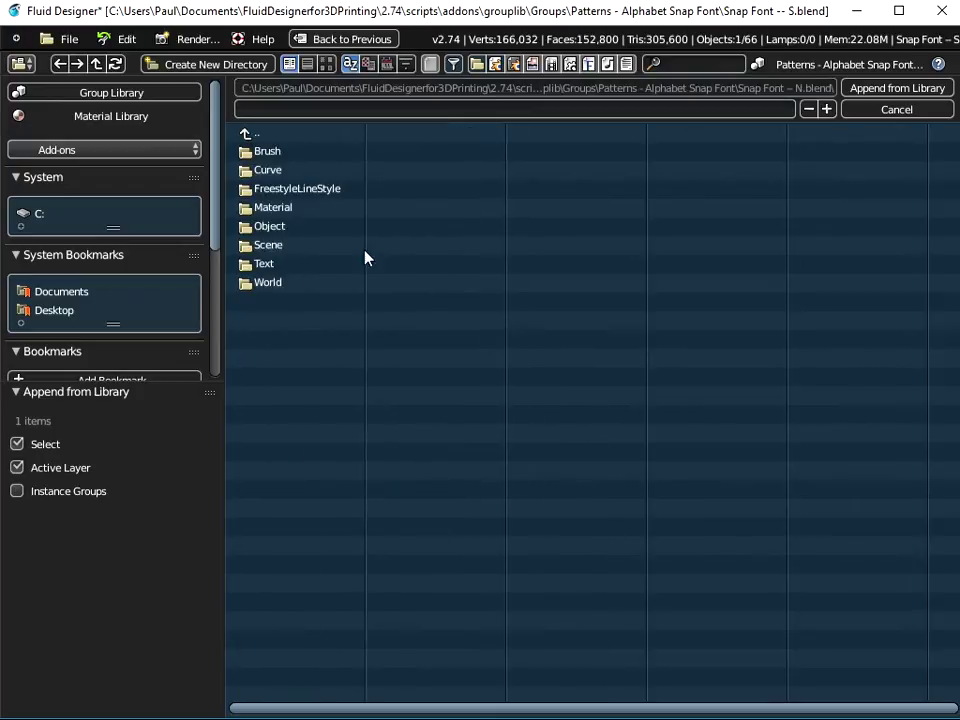
double_click(270, 226)
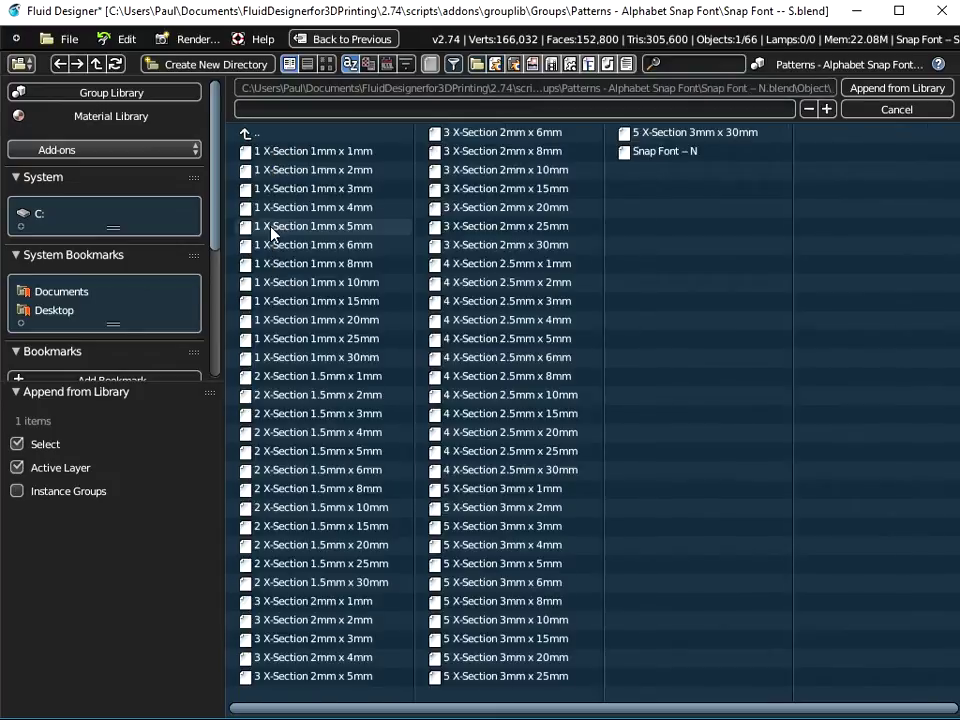
click(670, 161)
click(903, 92)
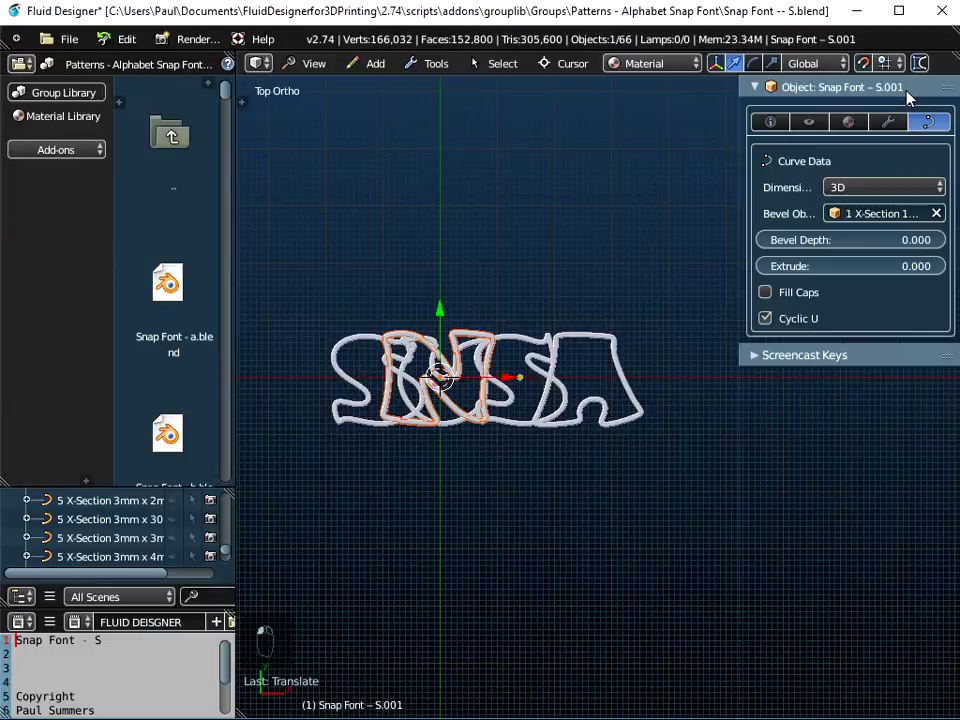
Move the N along the X axis so it overlaps the right side of the A
key(g)
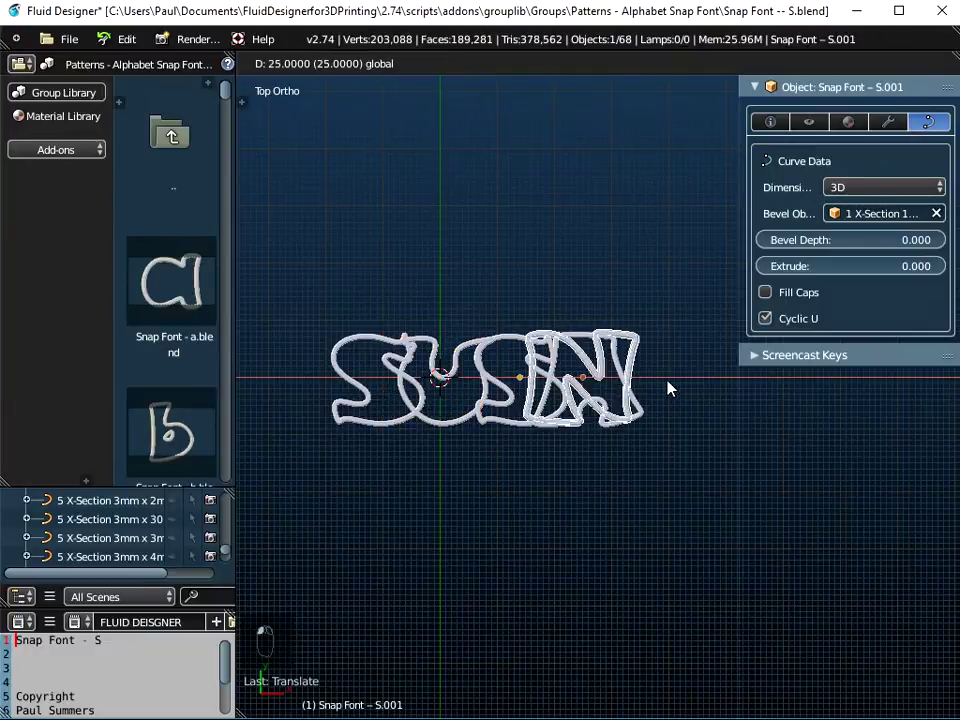
click(735, 381)
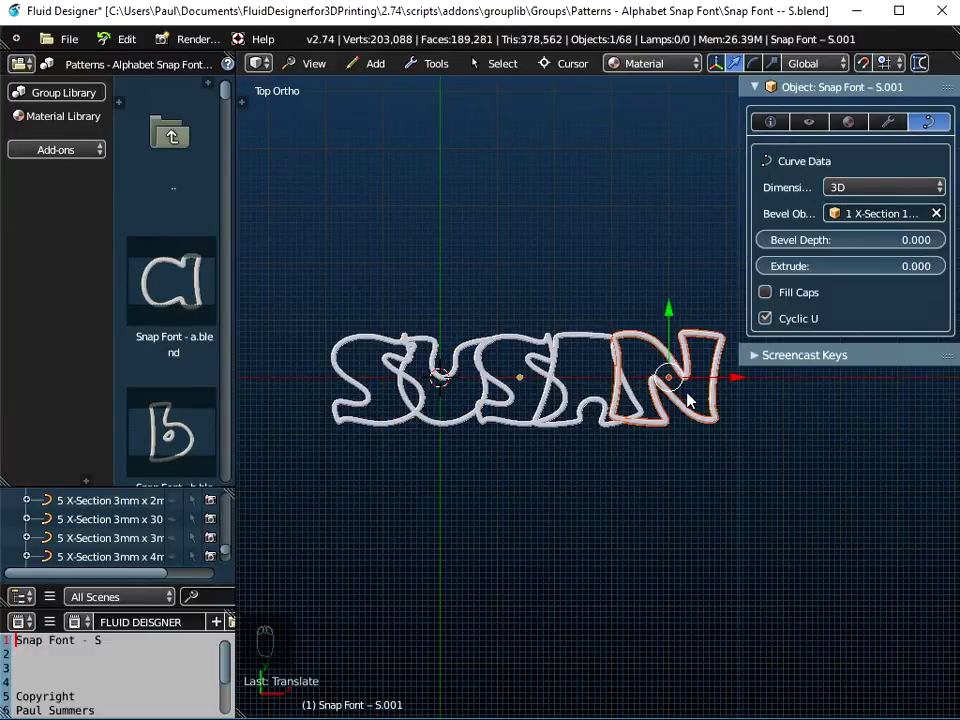
scroll(690, 400, up, 3)
key(g)
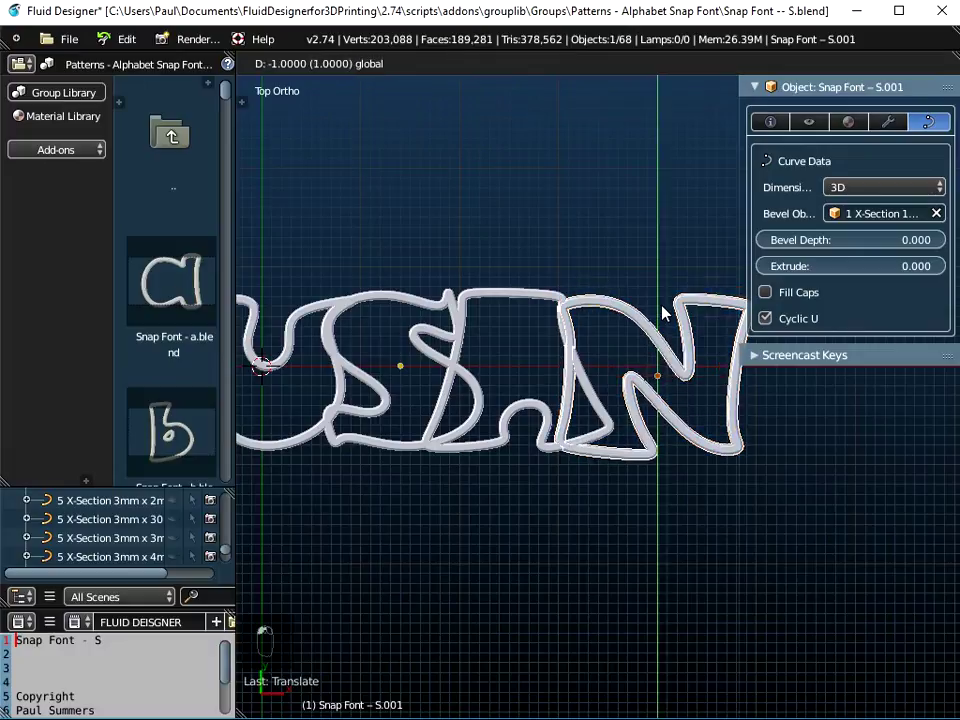
right_click(664, 311)
scroll(572, 412, down, 2)
scroll(572, 412, down, 2)
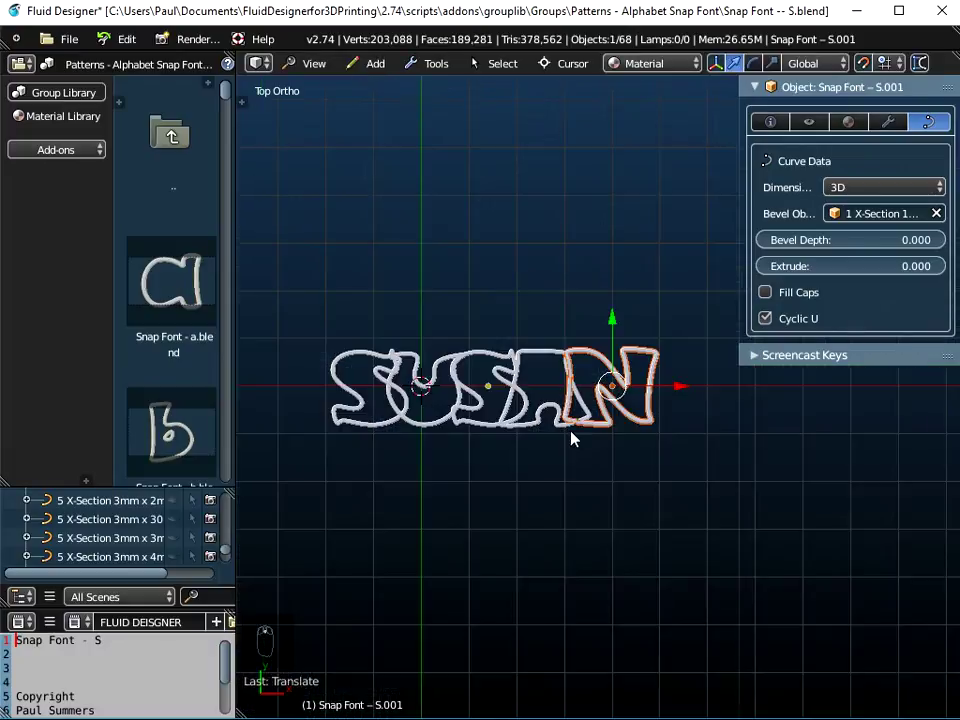
Select all five letters with the first S as the active object, and join them into one curve object
right_click(611, 428)
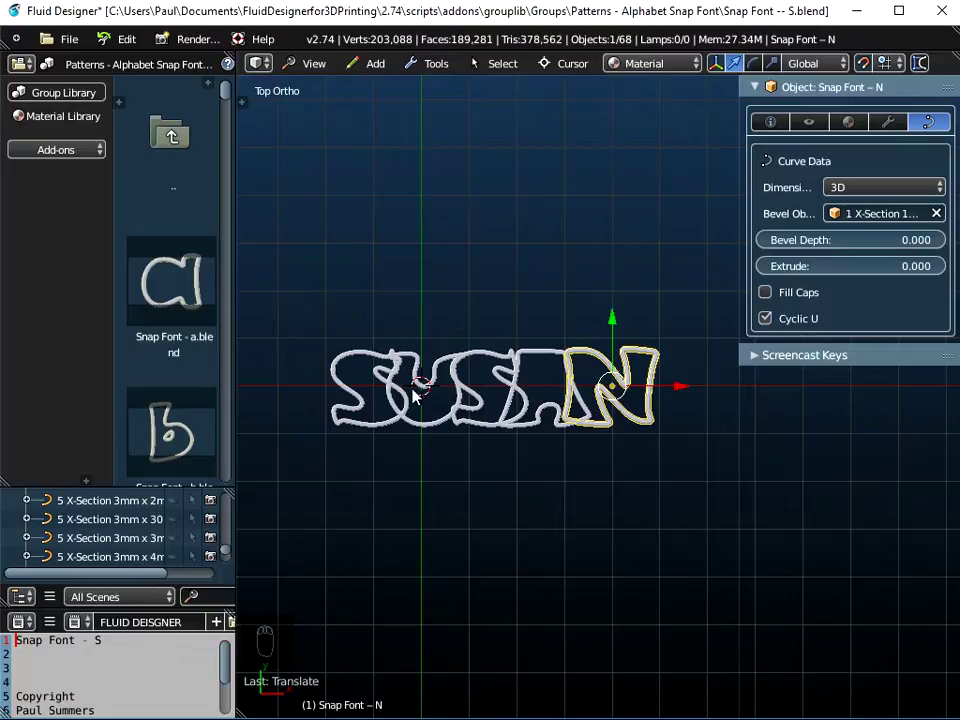
scroll(189, 546, down, 5)
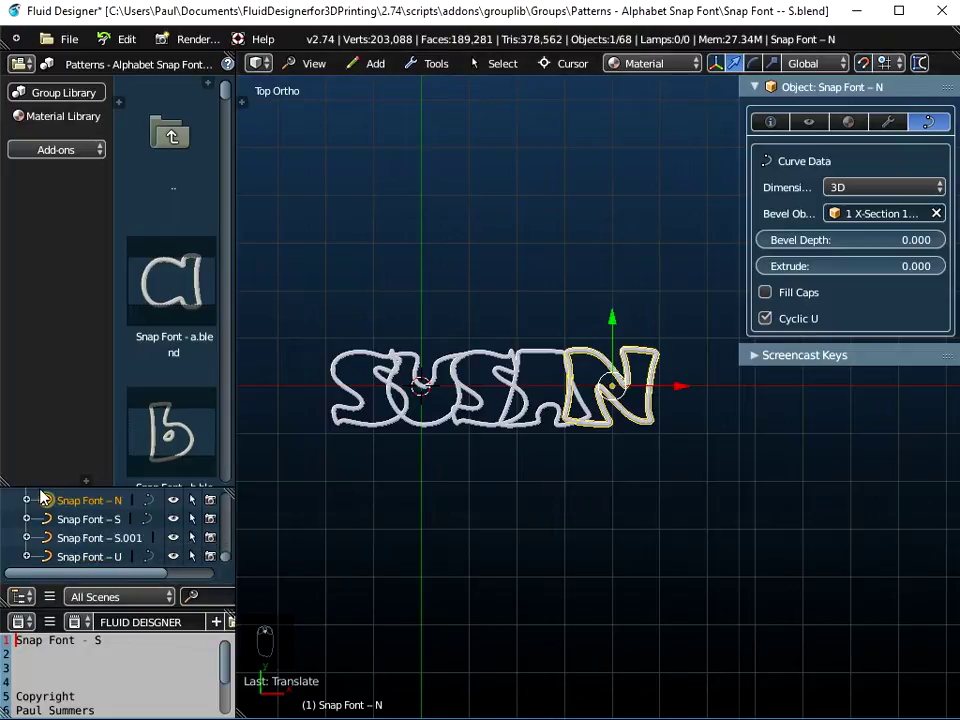
drag(104, 486, 103, 333)
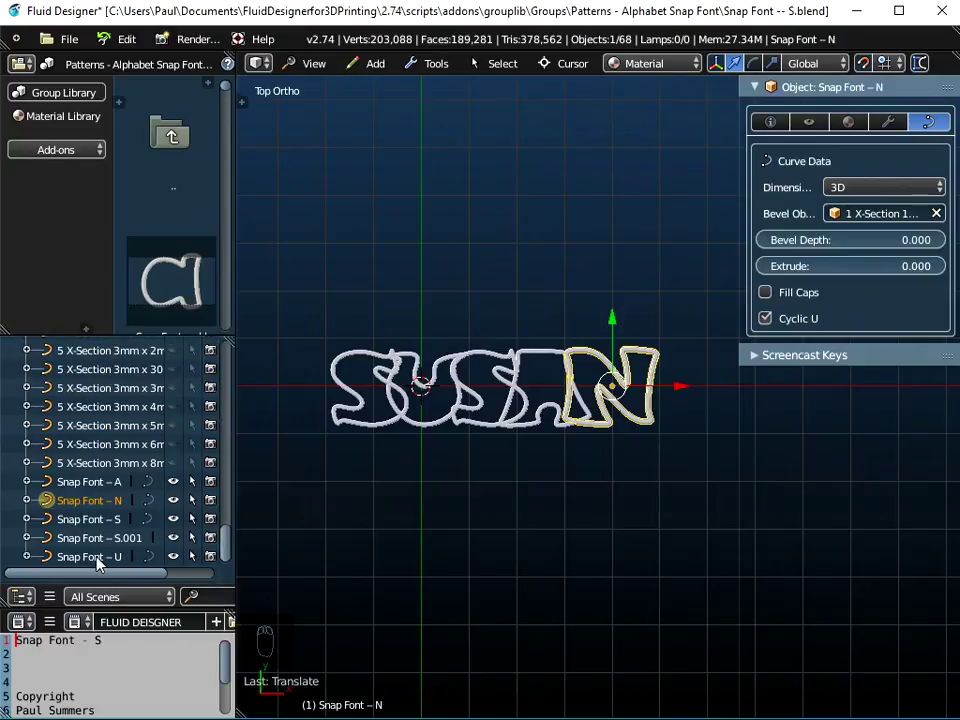
shift+right_click(536, 424)
shift+right_click(455, 430)
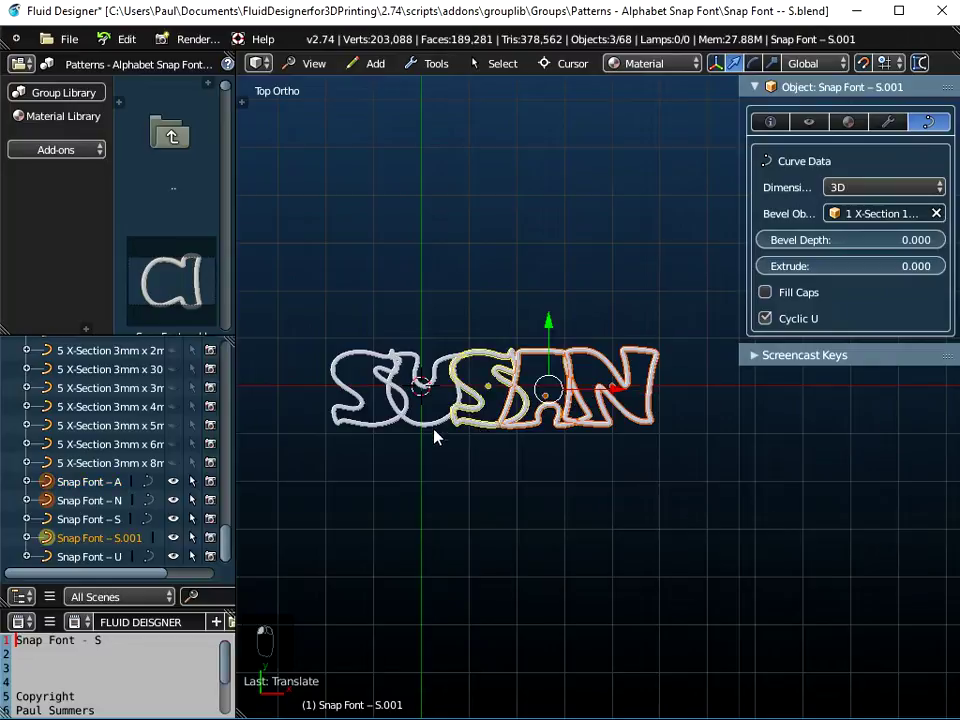
shift+right_click(420, 430)
shift+right_click(367, 426)
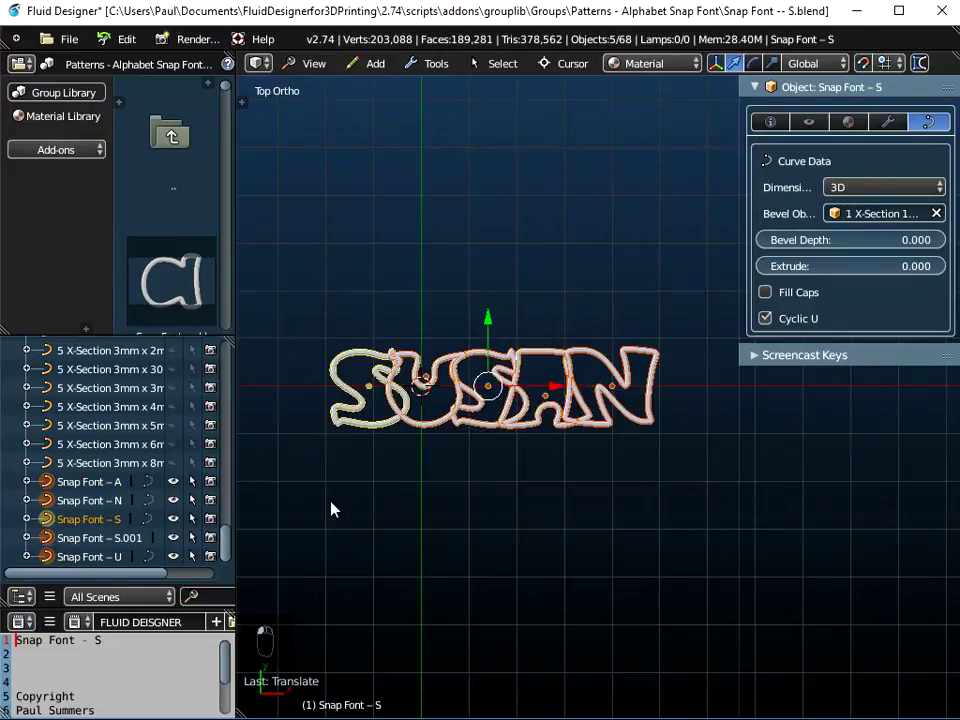
click(436, 64)
mouse_move(439, 88)
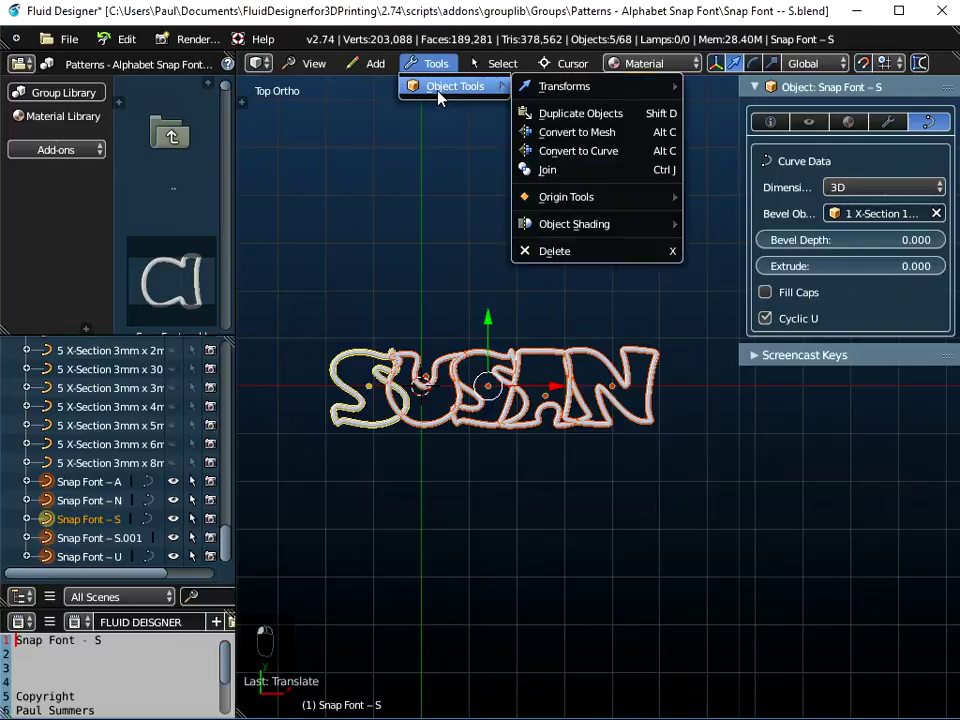
click(549, 172)
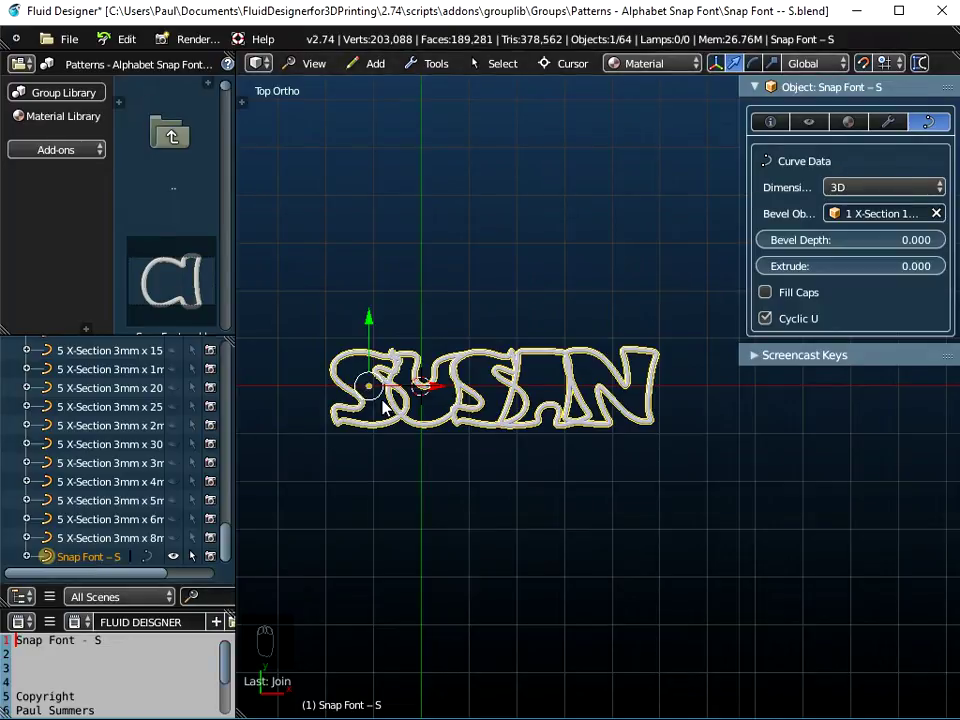
Set the joined lettering's origin to its geometry and snap the object to the 3D cursor at the world centre
click(436, 63)
mouse_move(437, 90)
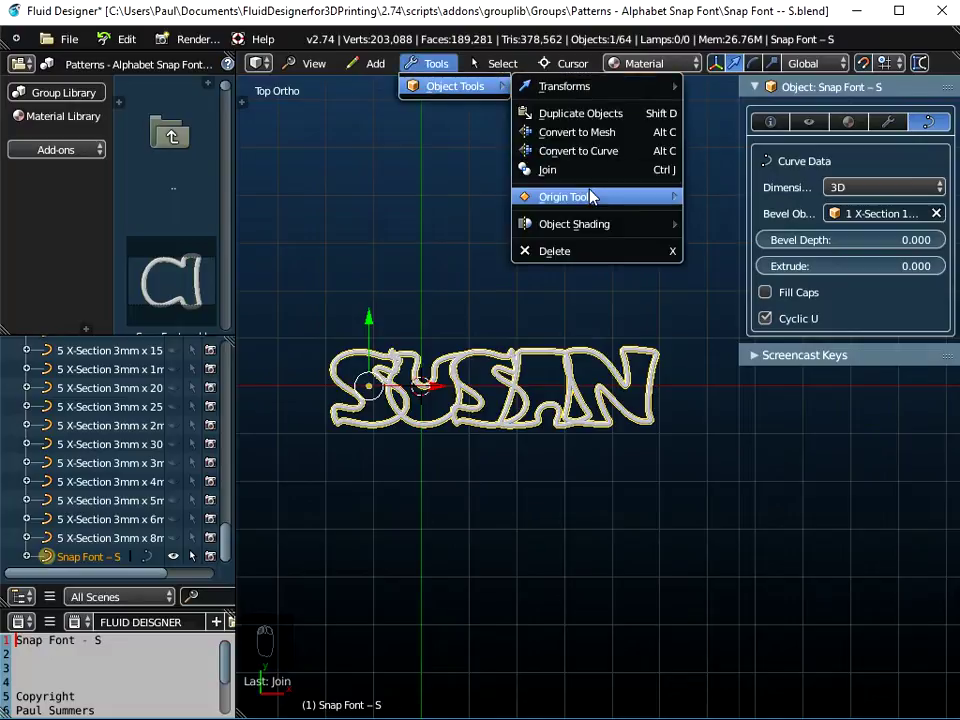
mouse_move(600, 197)
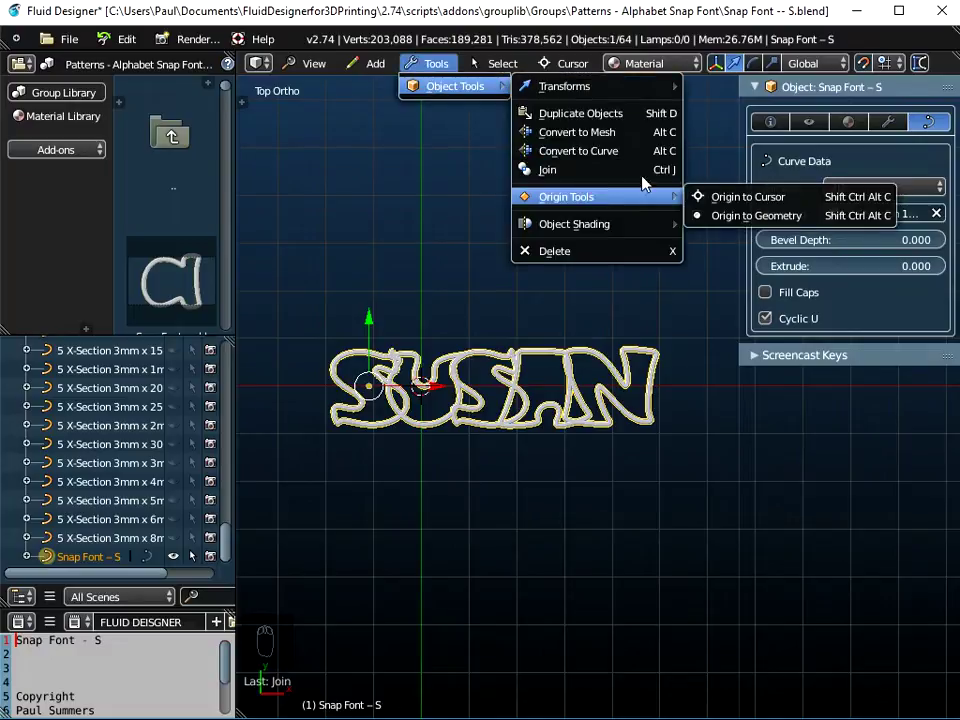
click(741, 224)
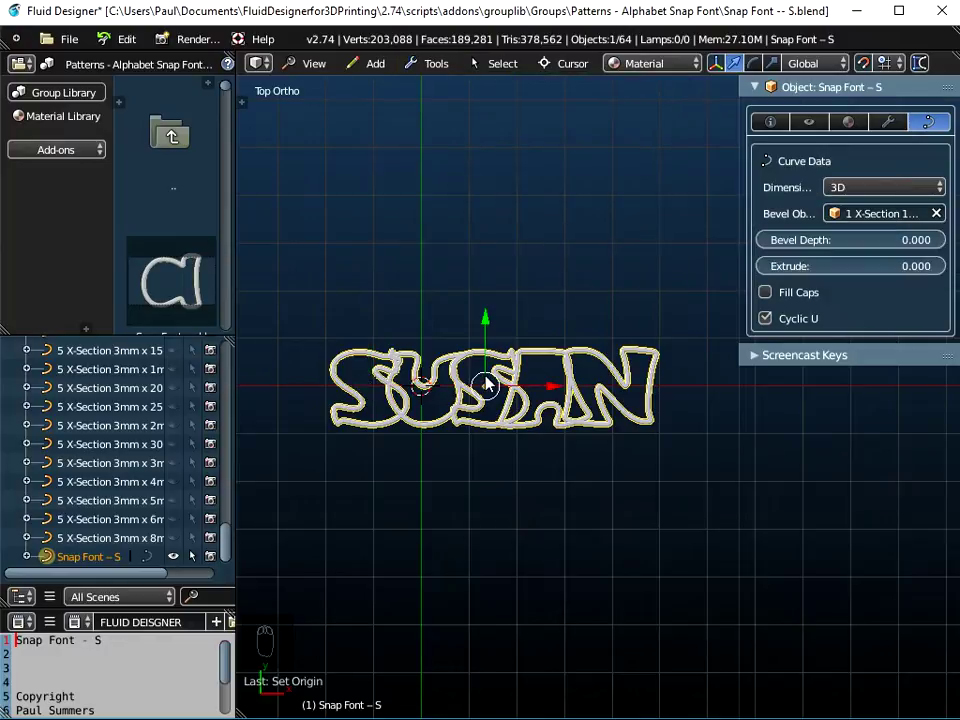
click(574, 66)
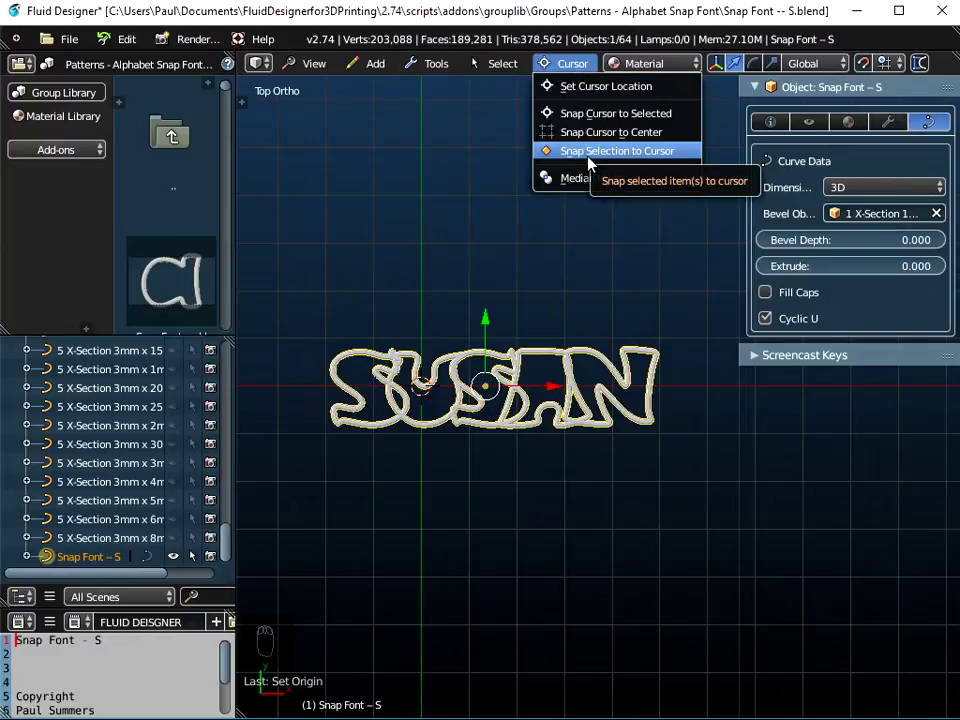
click(574, 64)
click(585, 152)
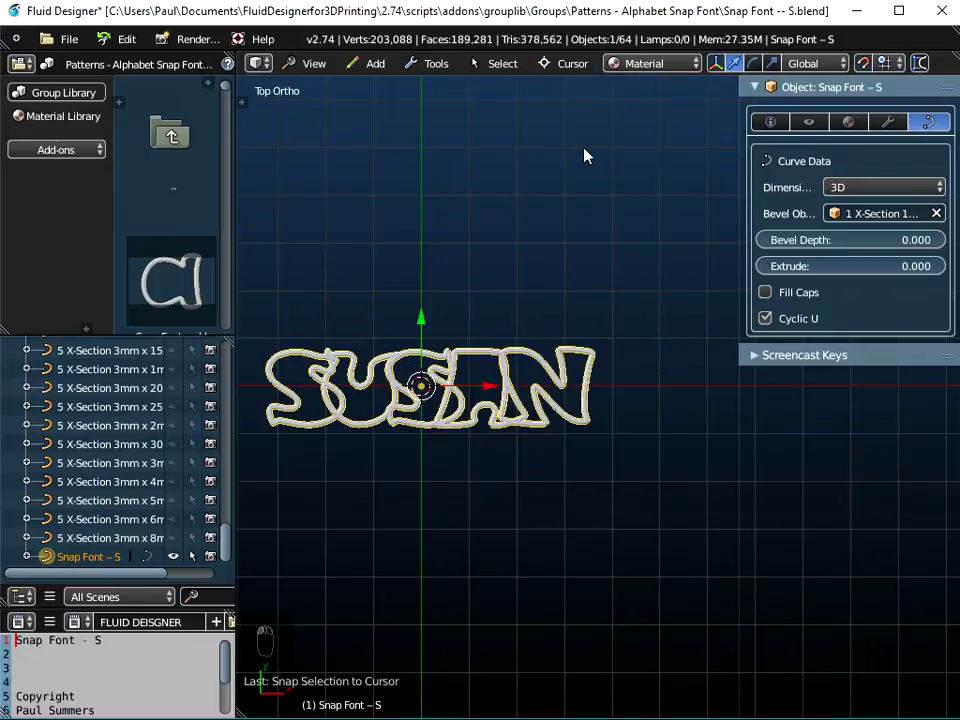
Set the joined lettering's bevel object to 1 X-Section 1mm x 3mm
shift+middle_drag(420, 388, 502, 385)
scroll(503, 383, up, 1)
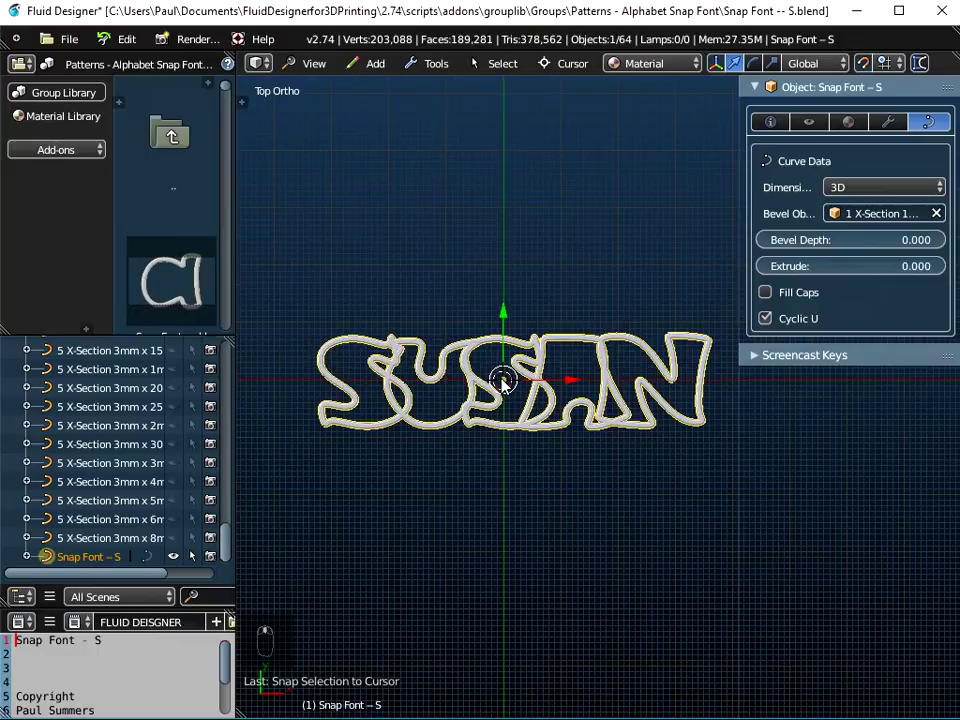
scroll(503, 383, down, 3)
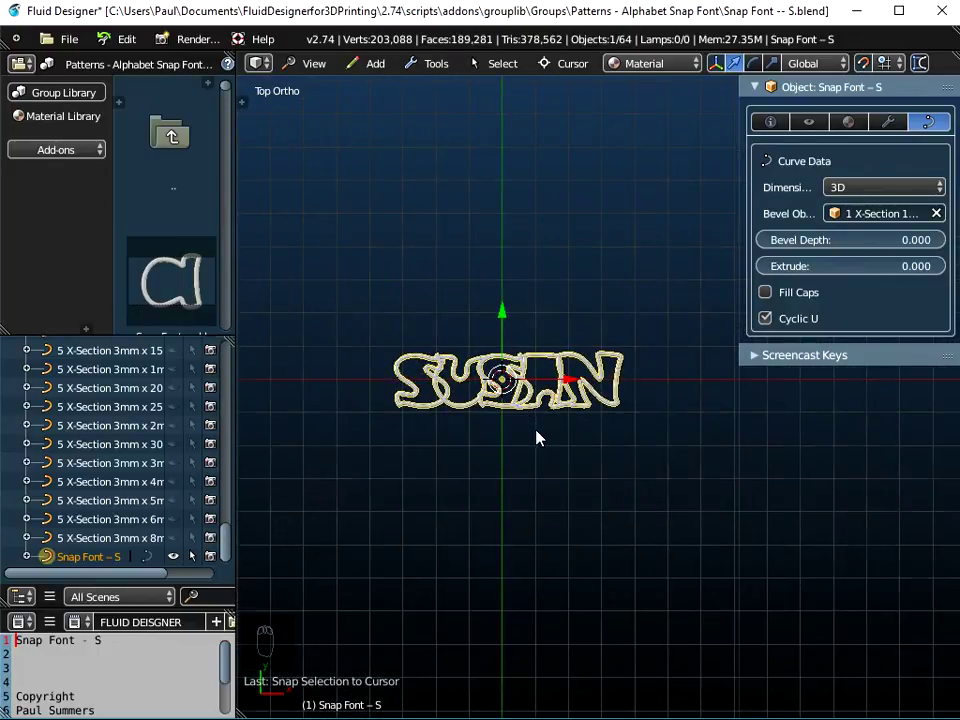
middle_drag(536, 437, 557, 343)
scroll(499, 413, up, 6)
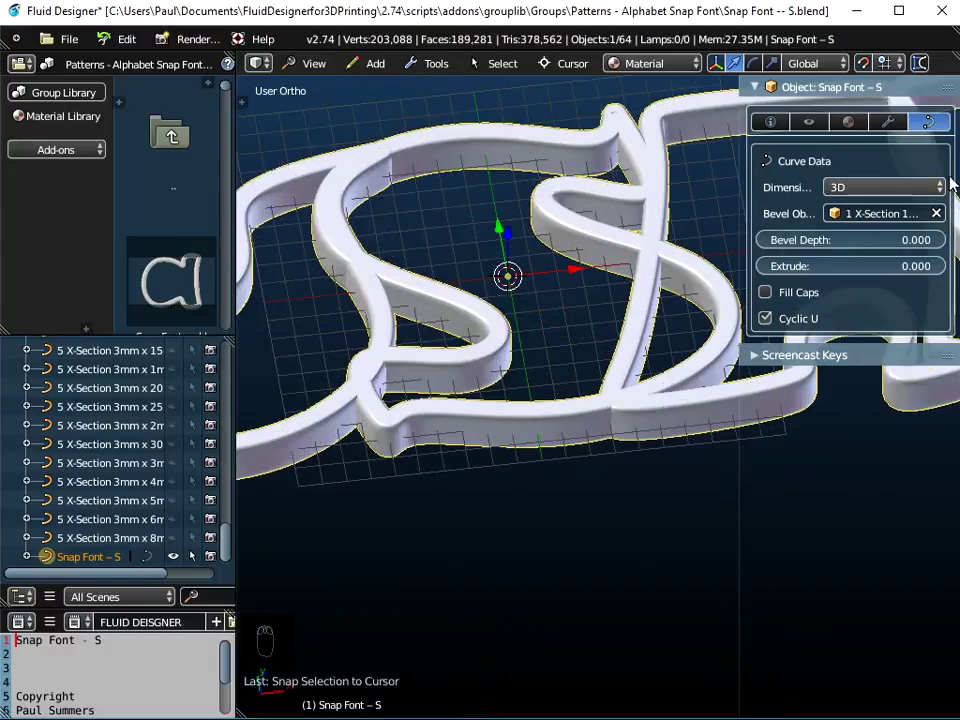
drag(739, 190, 678, 190)
click(829, 213)
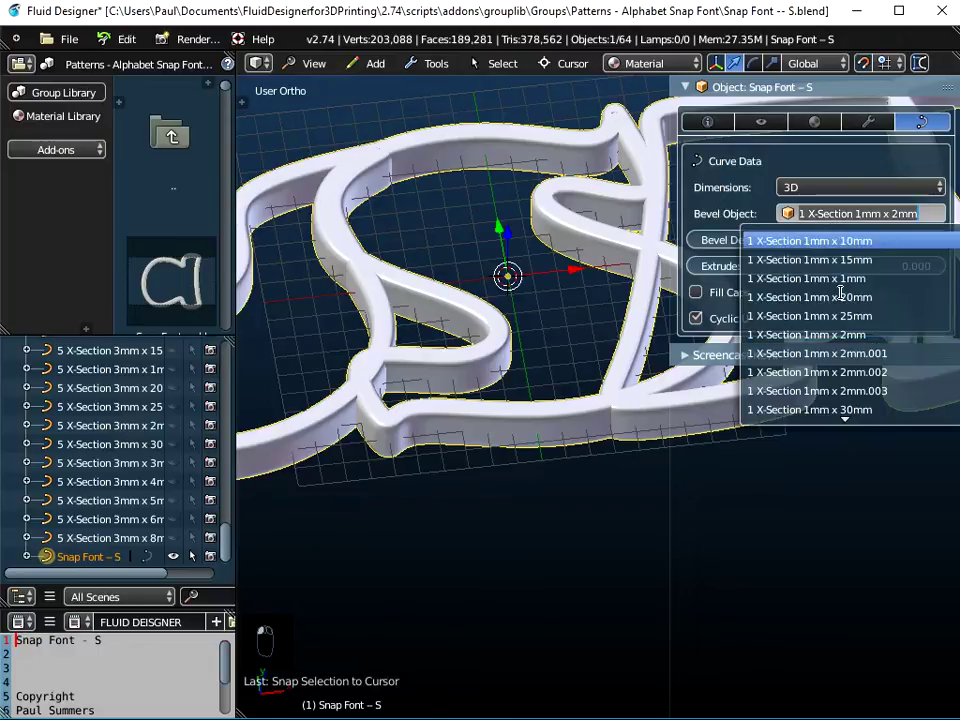
scroll(829, 405, down, 2)
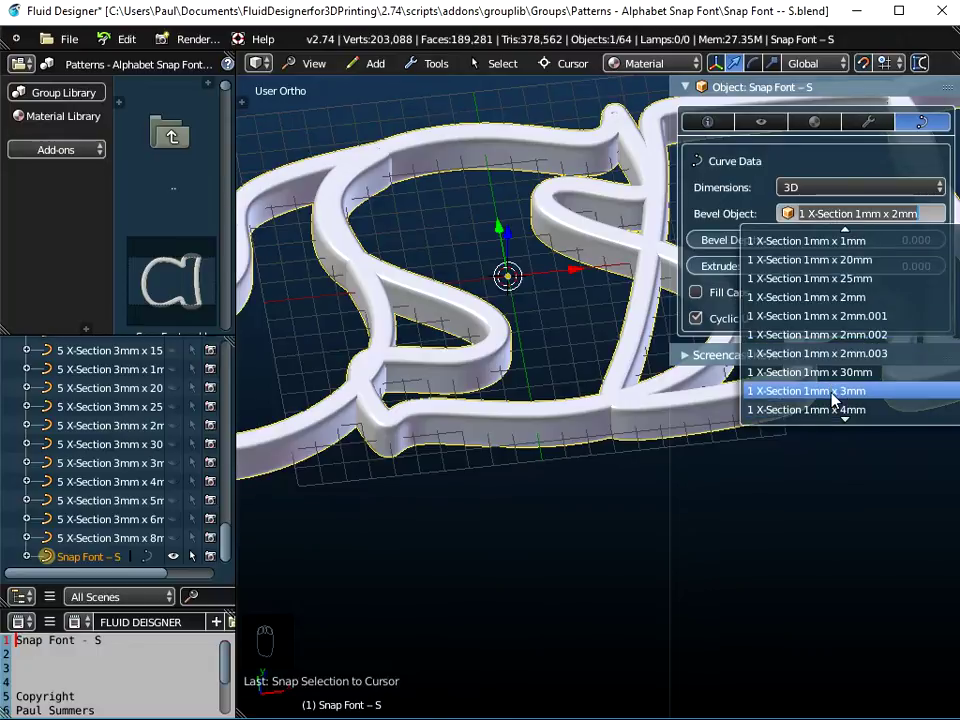
click(829, 391)
Change the lettering's bevel object to the taller cross-section 1 X-Section 1mm x 4mm
click(826, 218)
scroll(822, 335, down, 5)
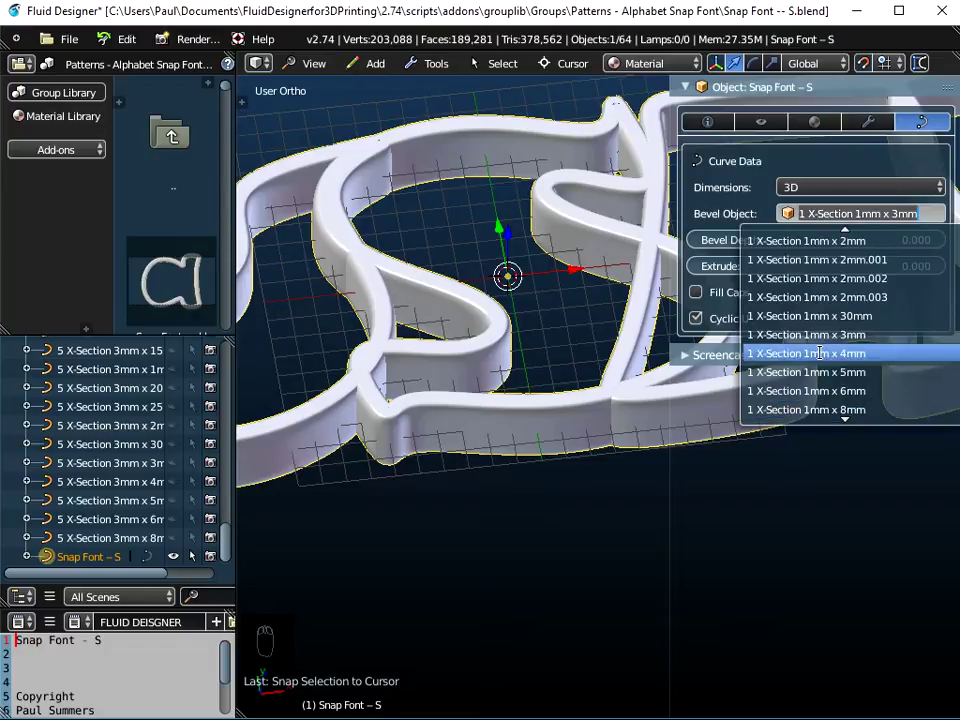
click(805, 353)
scroll(492, 305, down, 3)
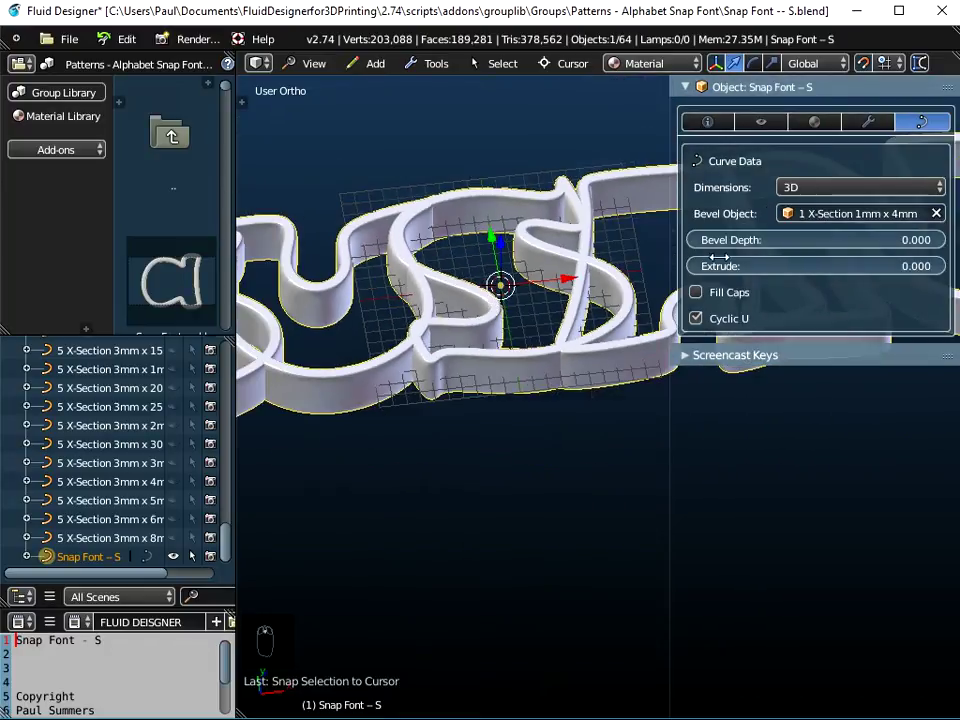
Set the lettering's bevel object back to 1 X-Section 1mm x 2mm
click(826, 214)
click(833, 334)
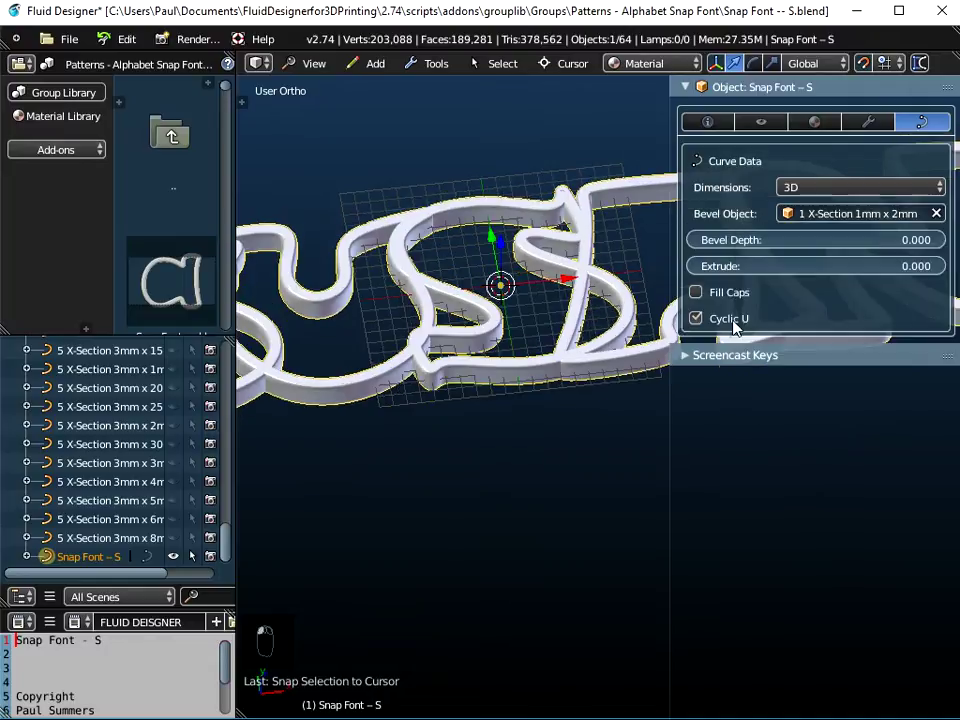
drag(672, 267, 830, 270)
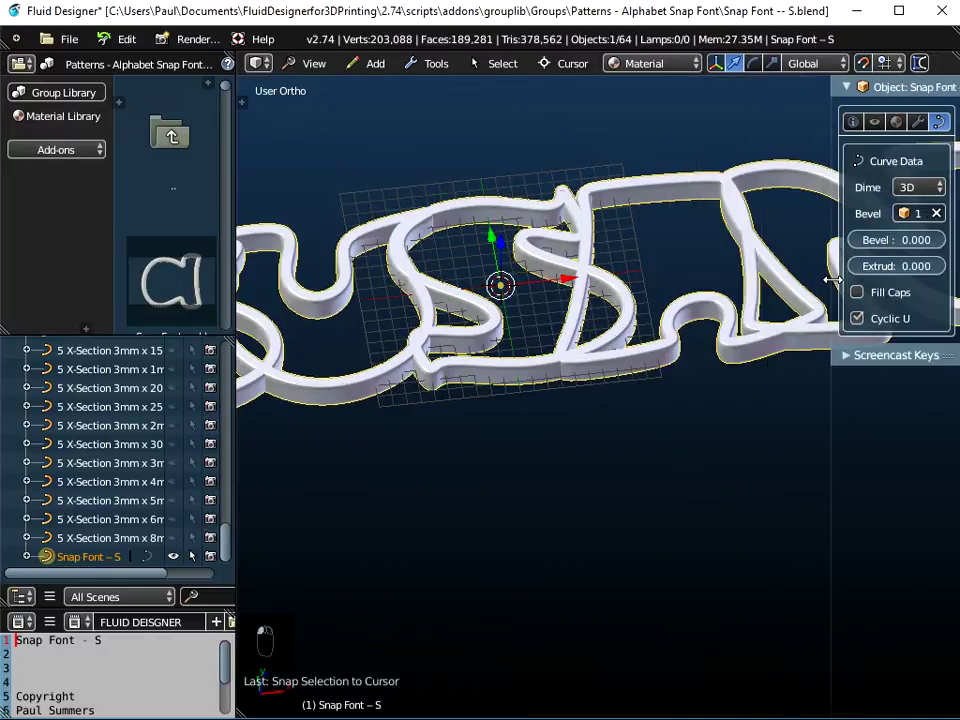
Switch to the top view and add a NURBS circle at the 3D cursor in the lettering's centre
scroll(602, 364, down, 4)
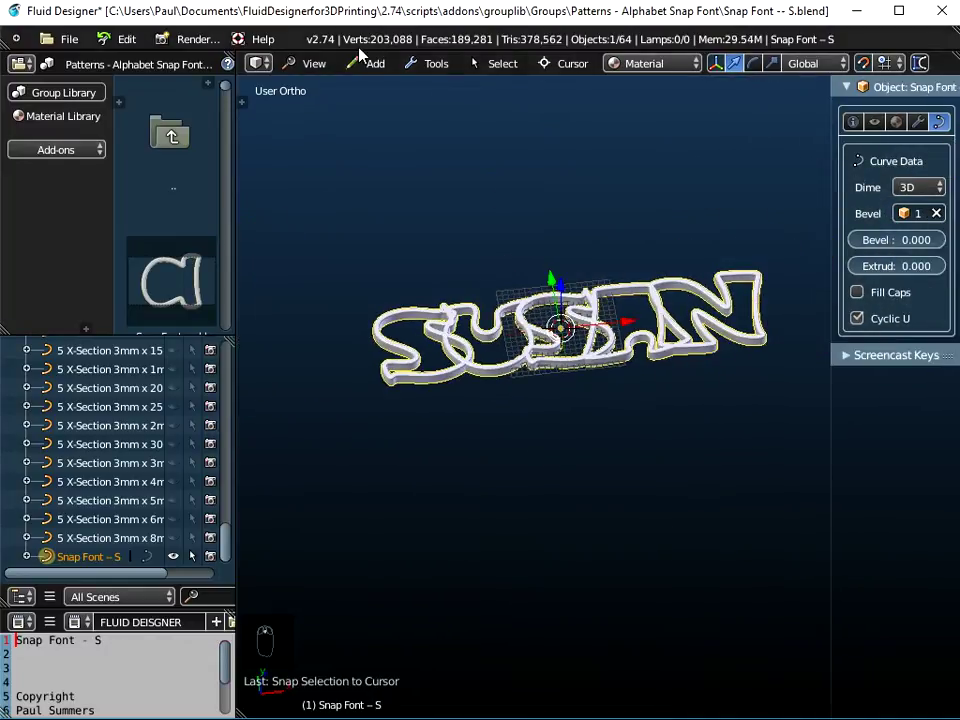
click(314, 63)
click(325, 152)
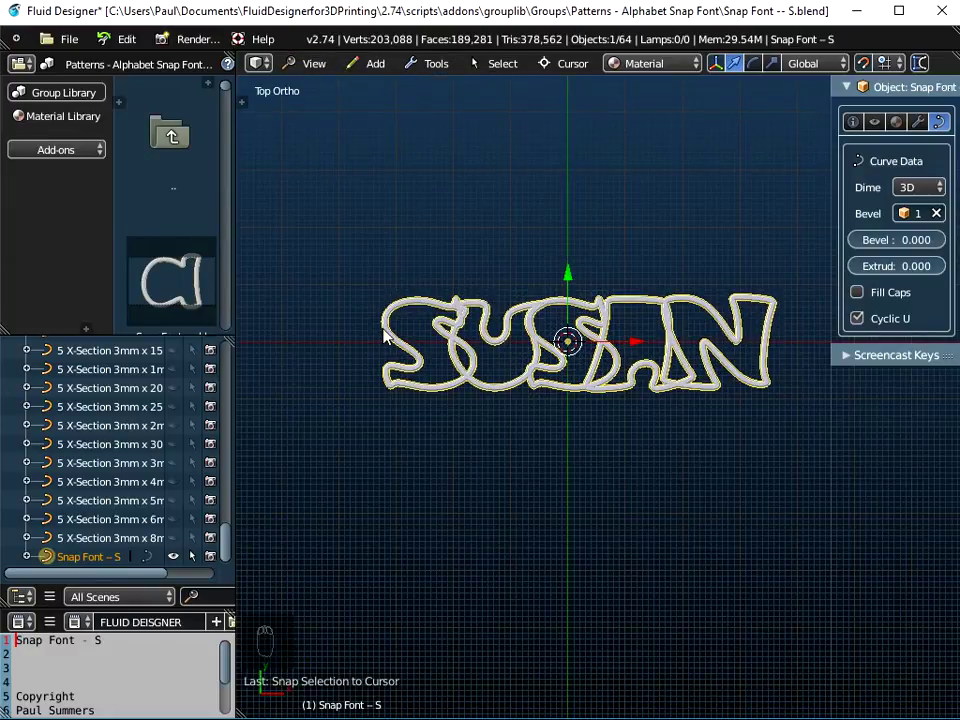
click(372, 63)
mouse_move(384, 106)
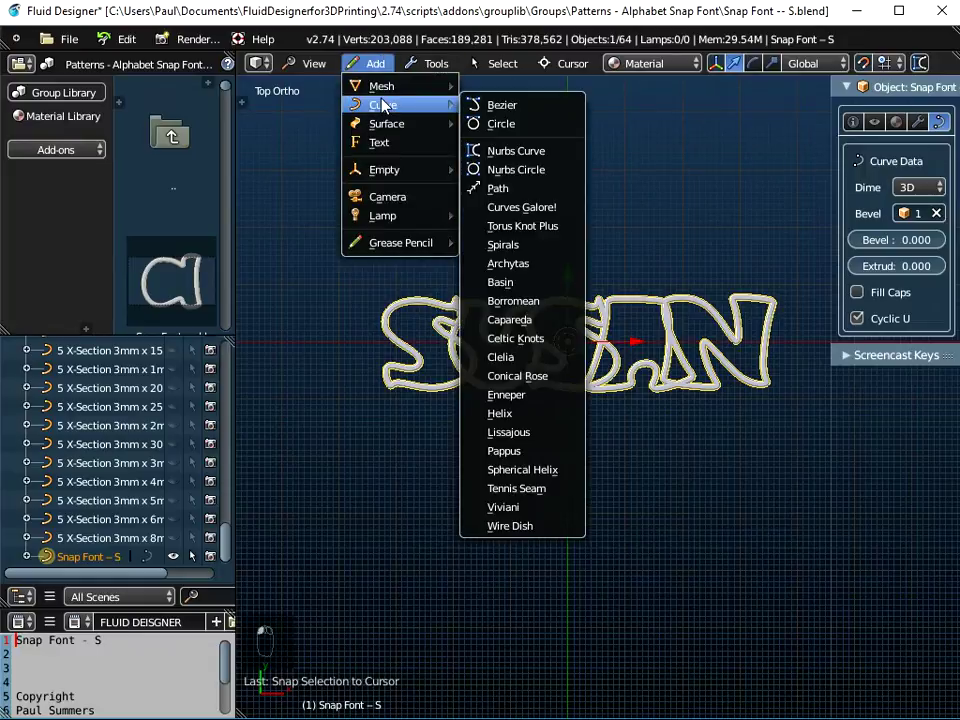
click(546, 179)
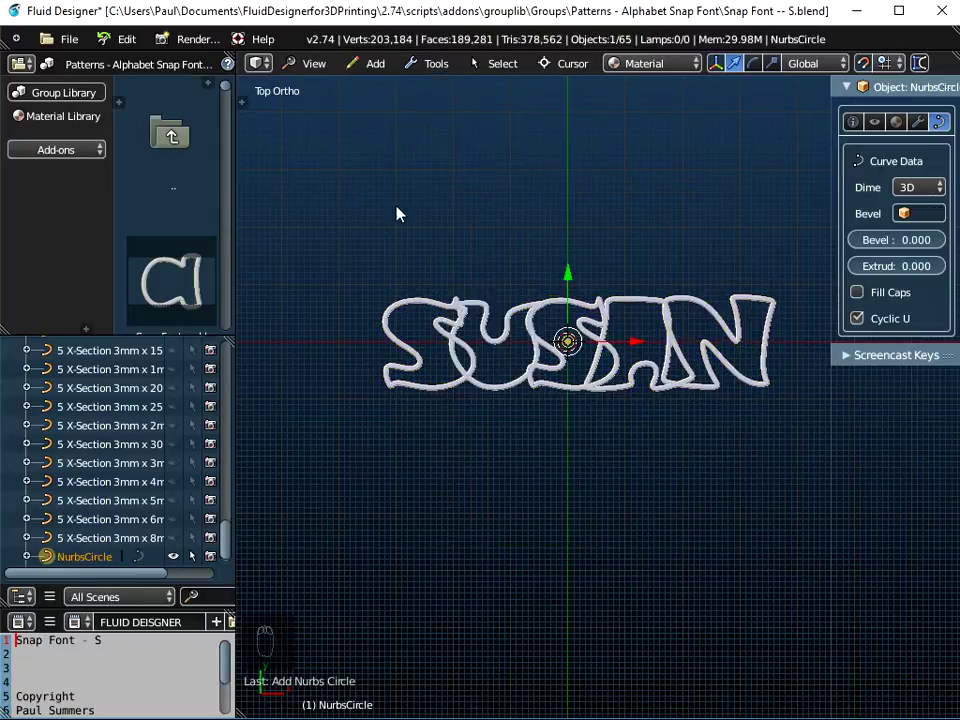
Set the radius of the new NURBS circle to about 9.13 so it spans the lettering's height
click(245, 101)
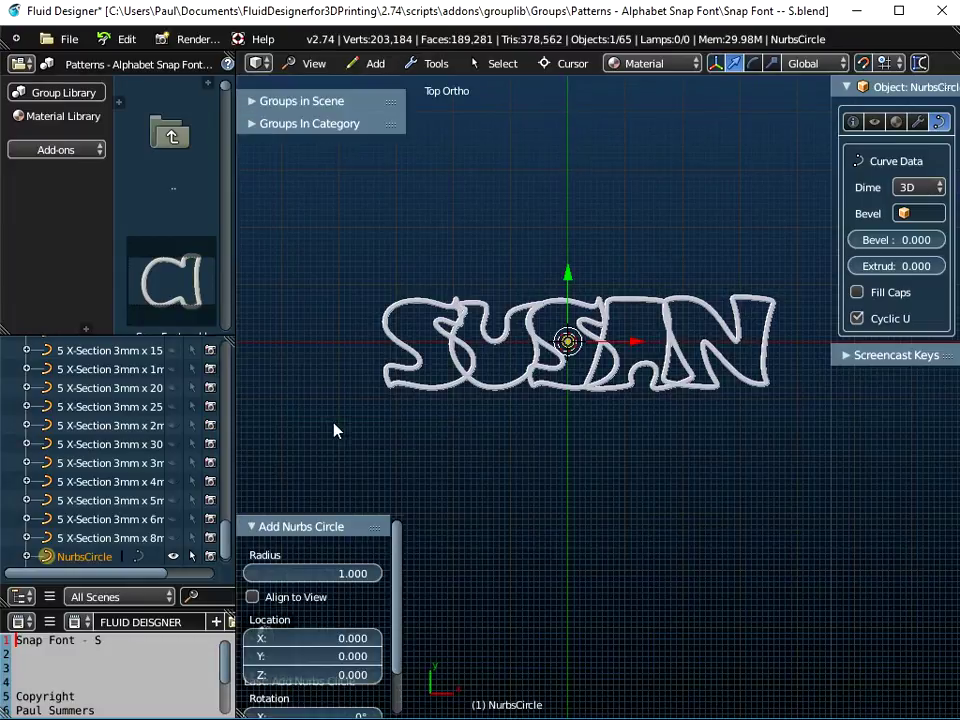
drag(298, 514, 314, 318)
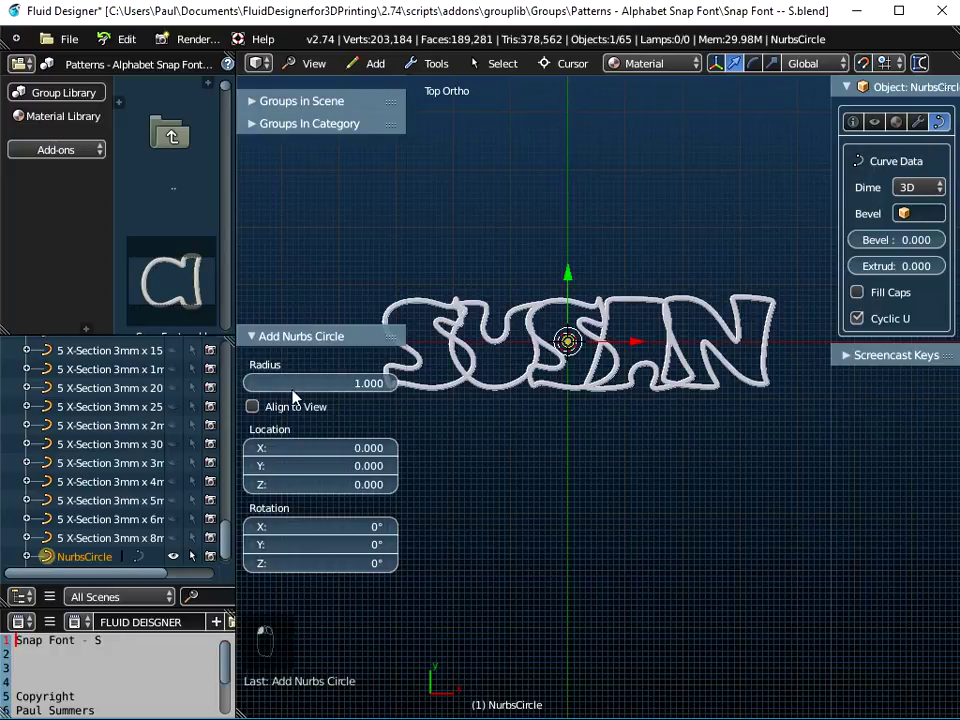
drag(290, 390, 313, 389)
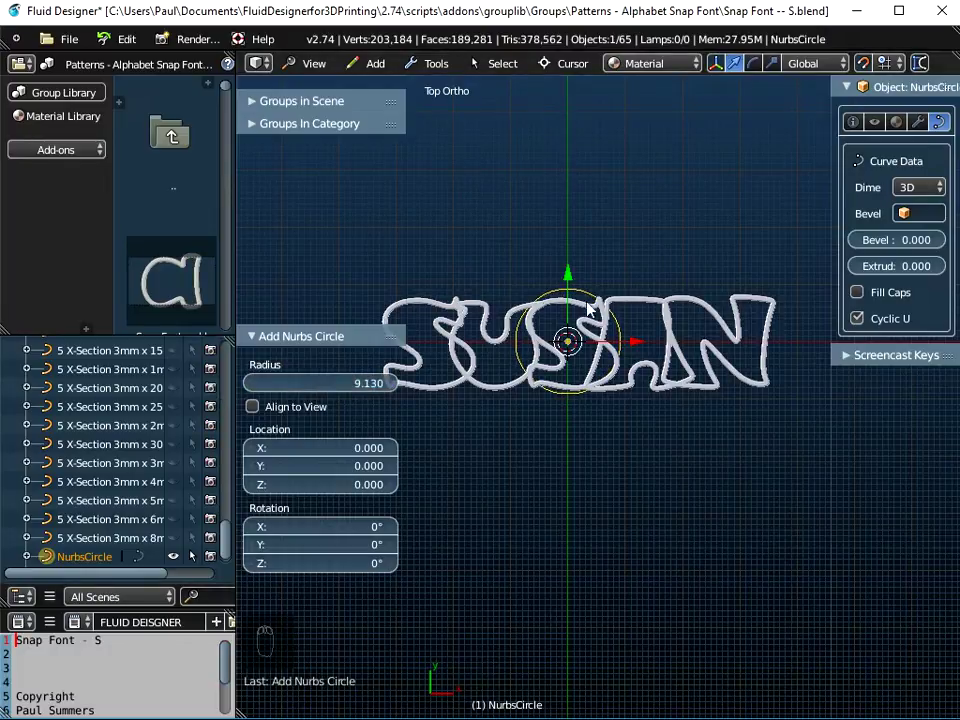
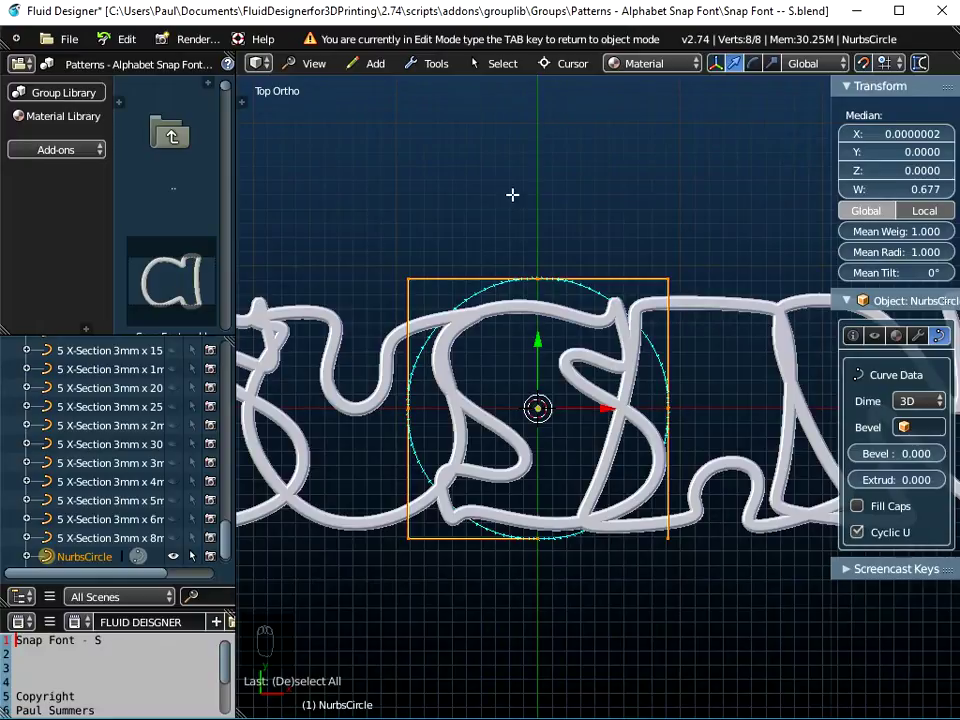
Subdivide the NURBS circle with all its control points selected, and check the added points along its four sides
right_click(512, 194)
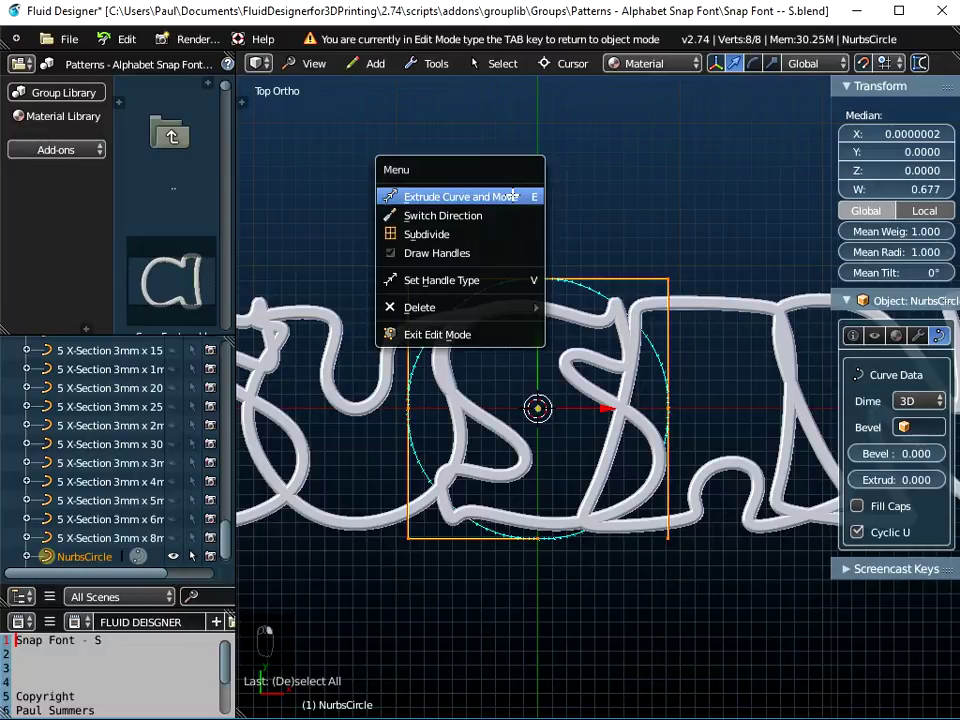
click(475, 234)
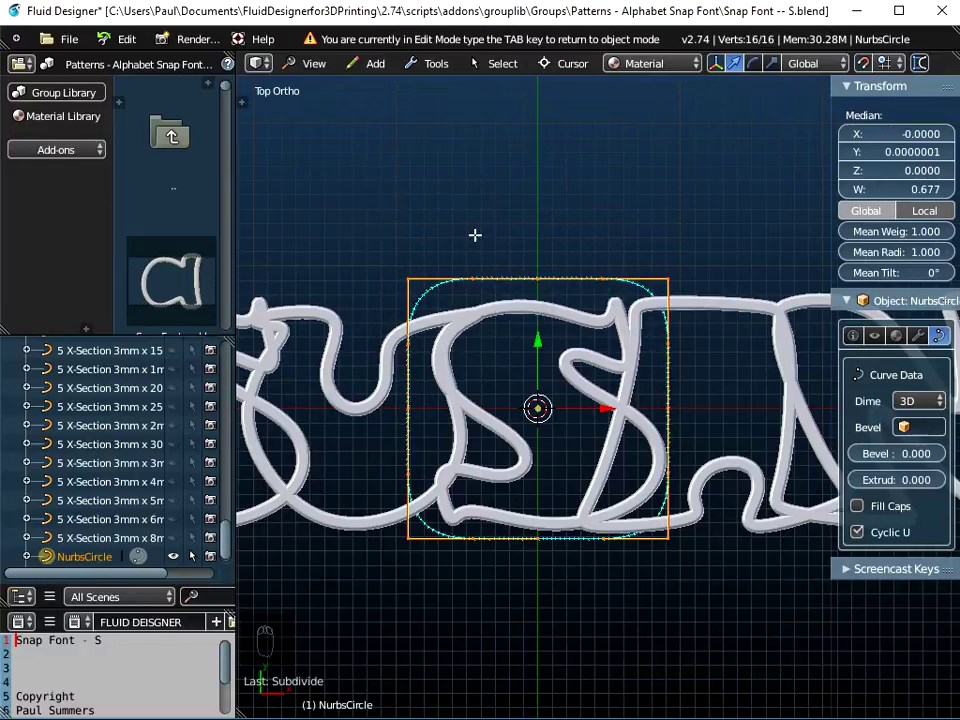
right_click(470, 273)
right_click(604, 277)
right_click(669, 339)
right_click(668, 475)
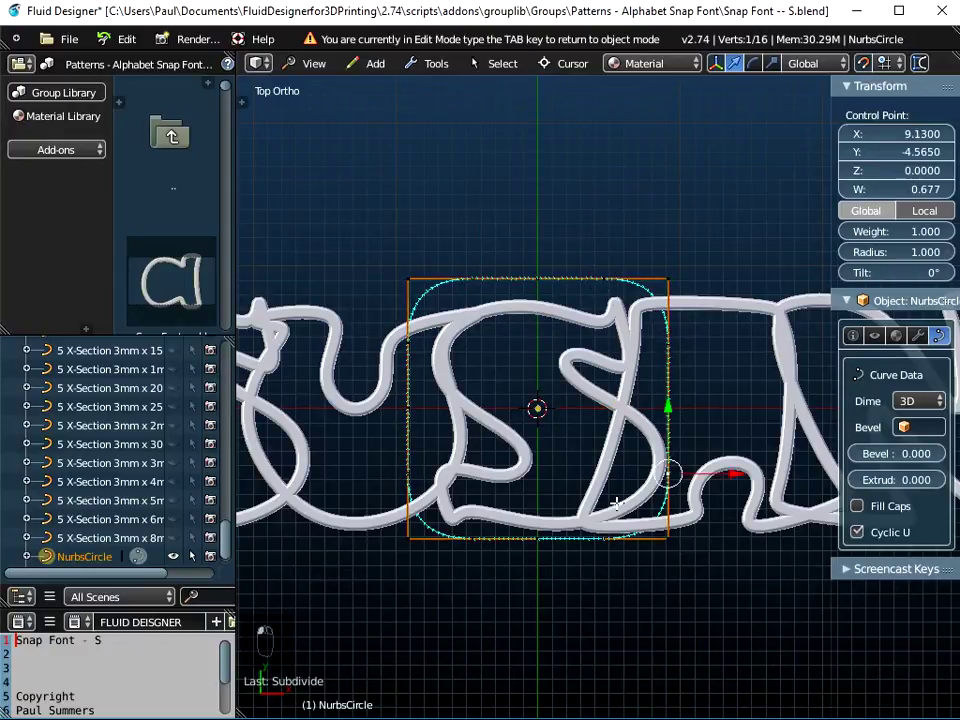
right_click(603, 538)
right_click(473, 538)
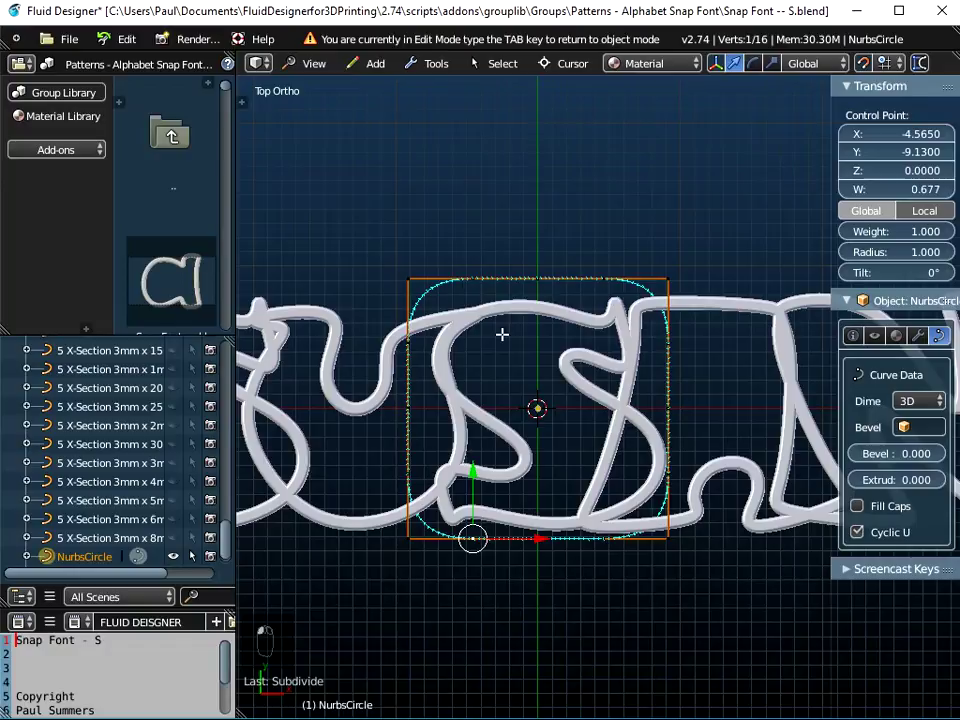
Select all of the subdivided circle's control points and scale them by 3.8 along the X axis to stretch around the lettering
scroll(502, 334, down, 4)
scroll(575, 318, down, 1)
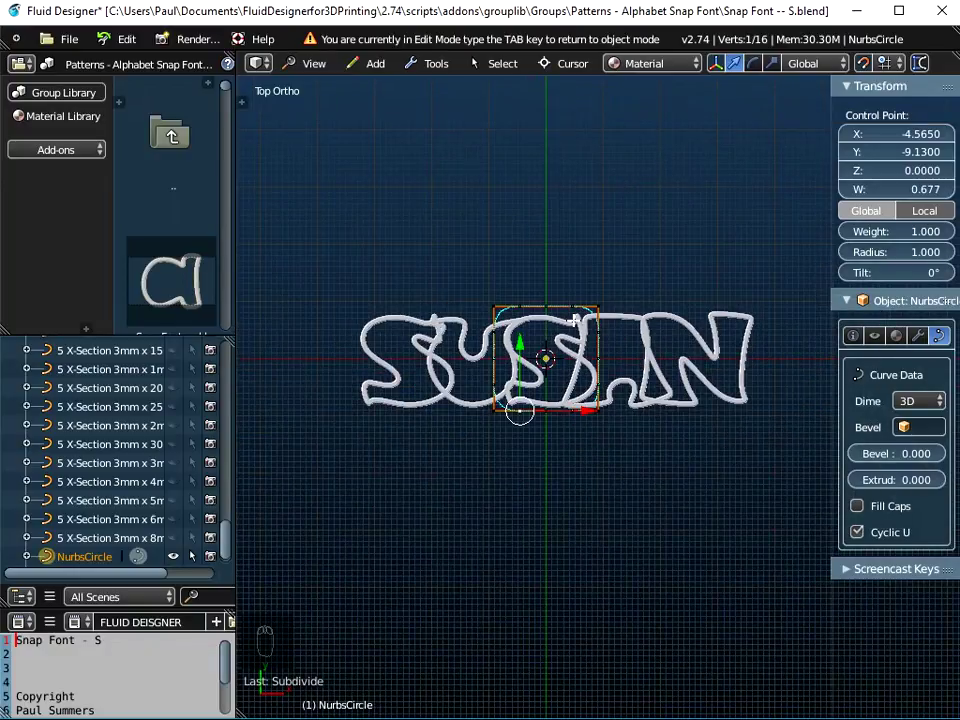
key(a)
key(a)
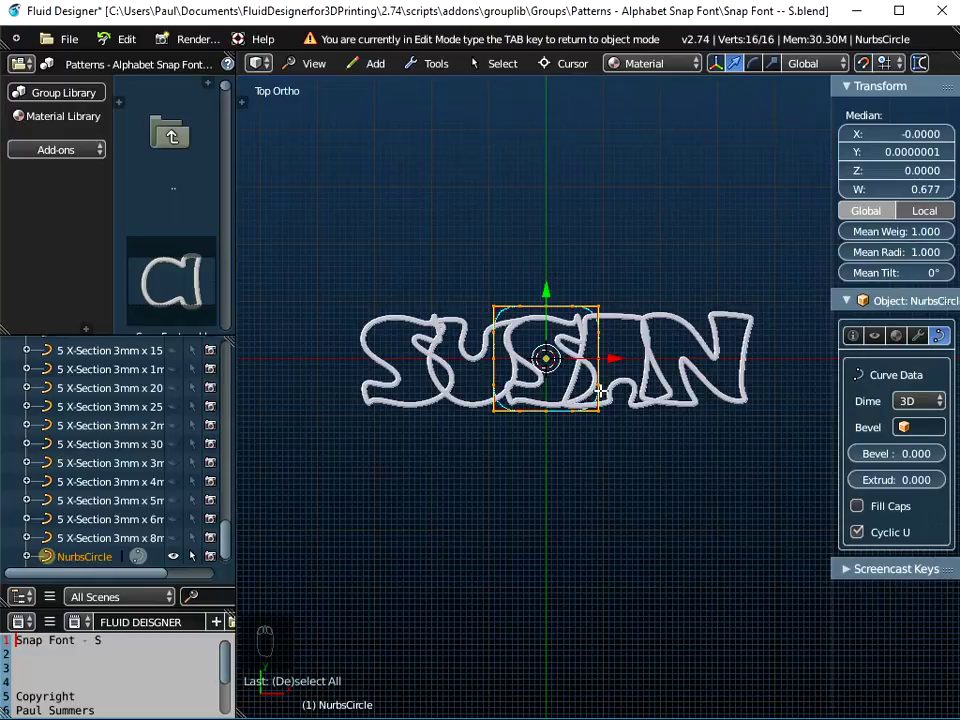
key(s)
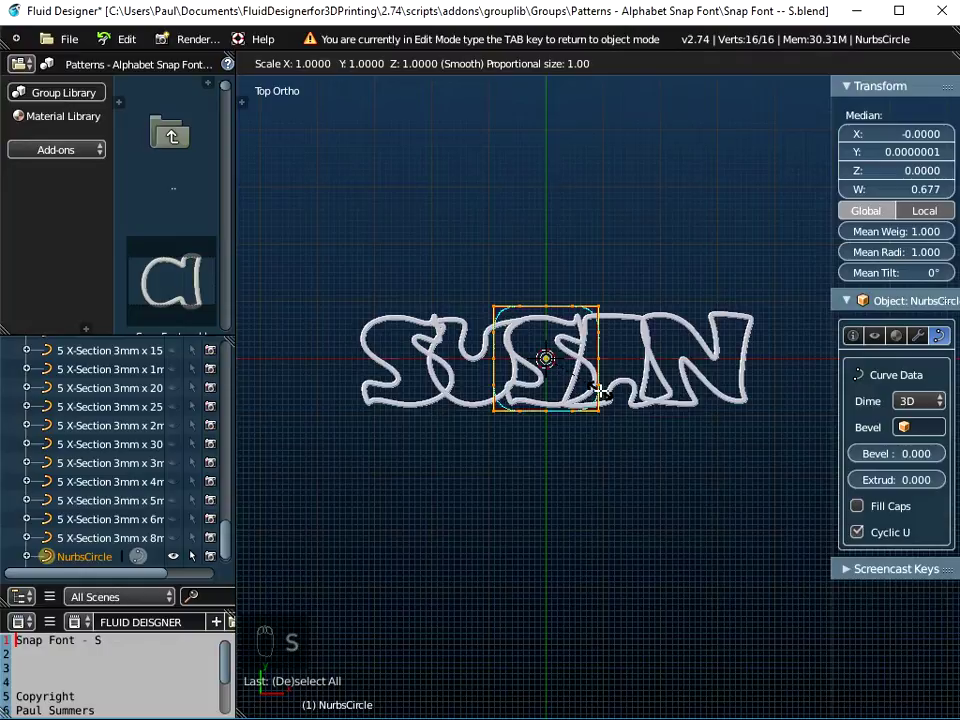
key(x)
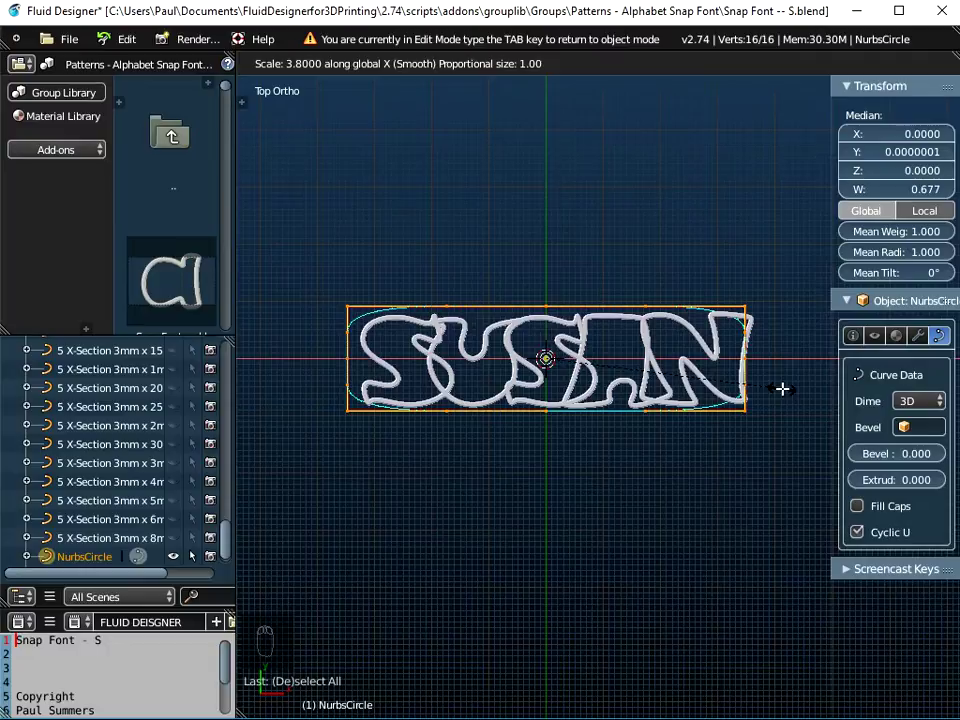
click(782, 388)
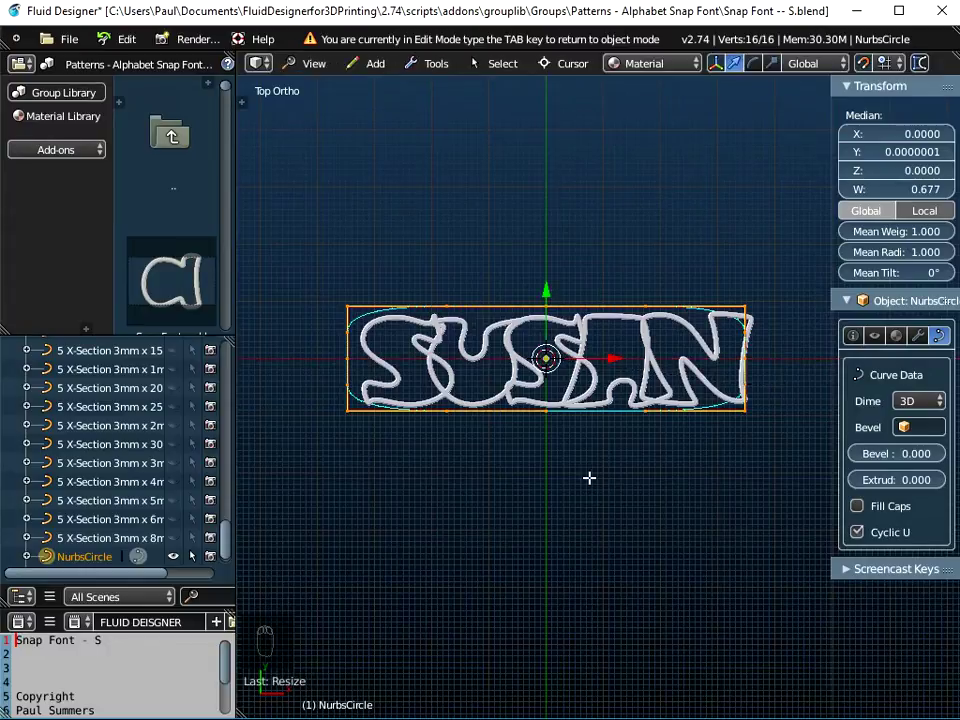
Move all the border curve's points 2 units along X around the lettering, and apply the object's scale in Object Mode
key(g)
key(x)
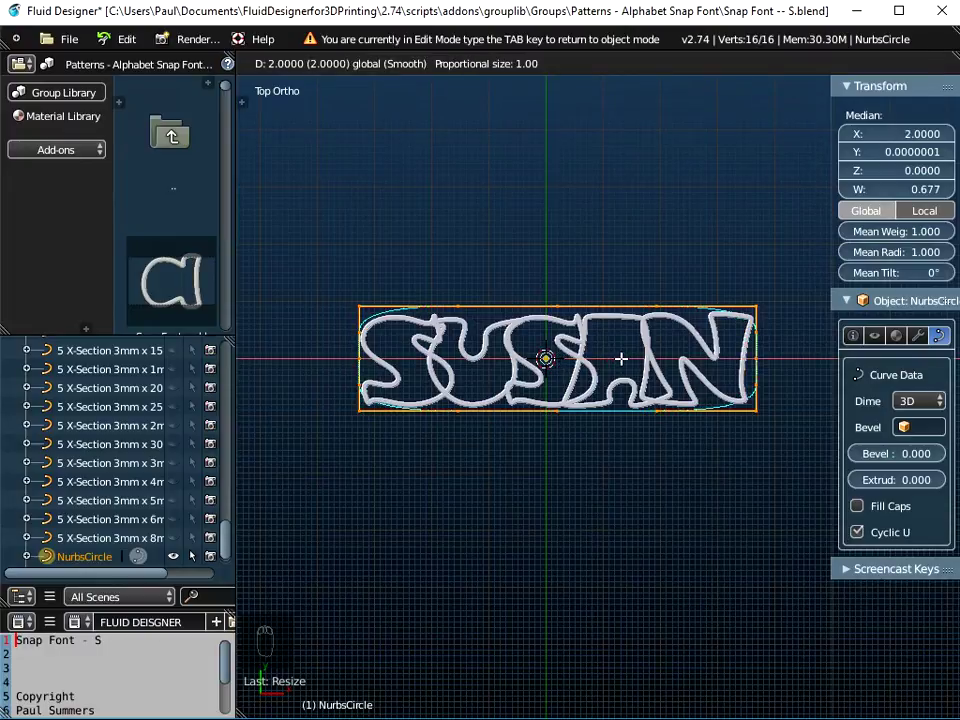
click(621, 358)
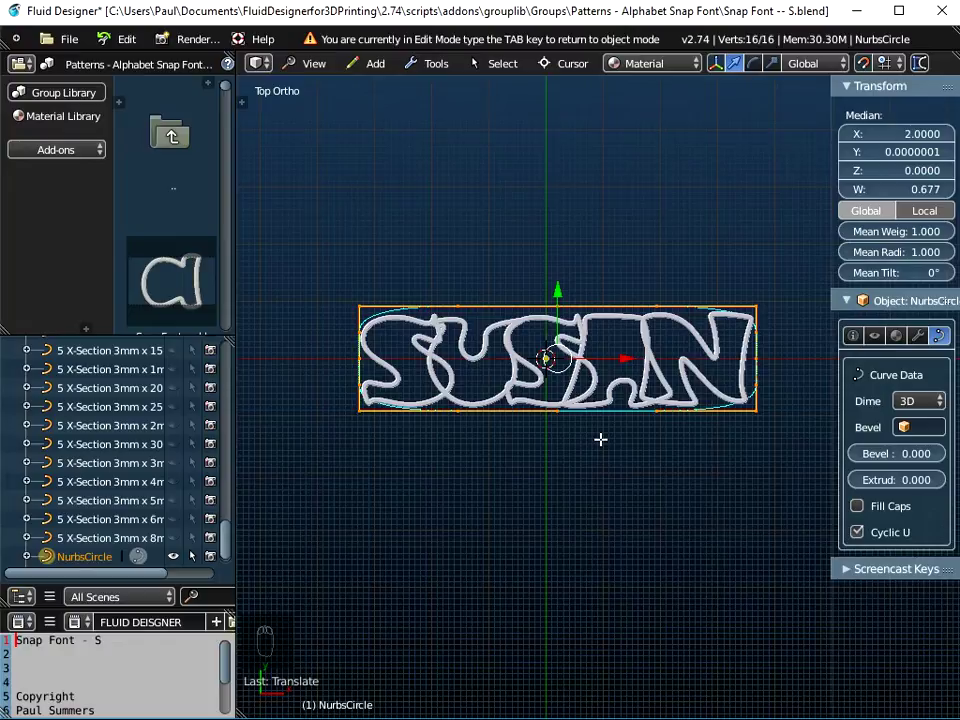
key(Tab)
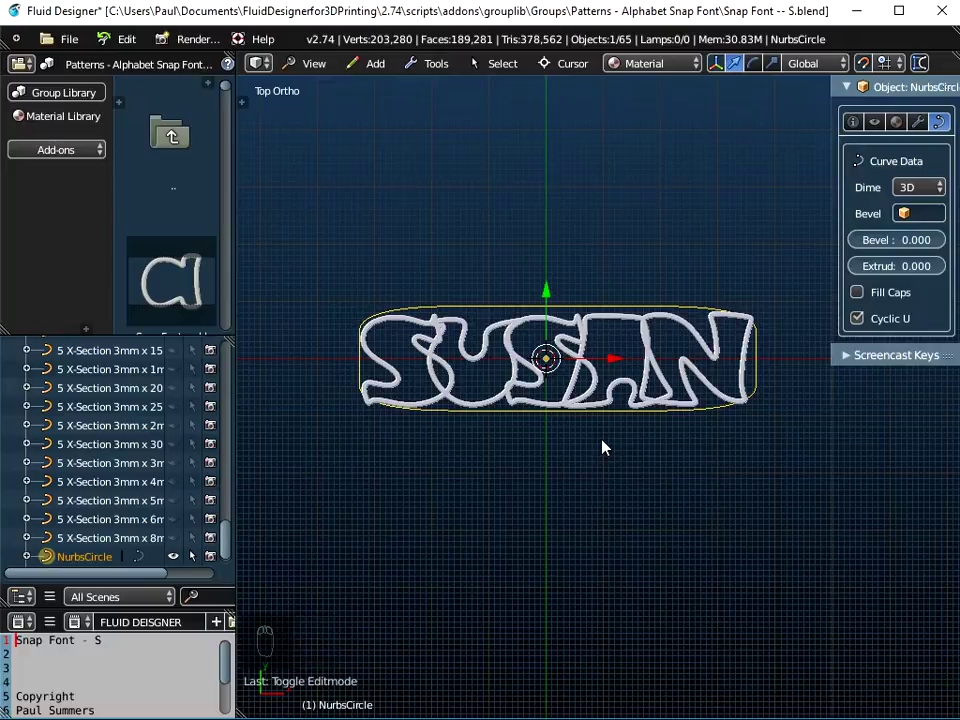
key(ctrl+a)
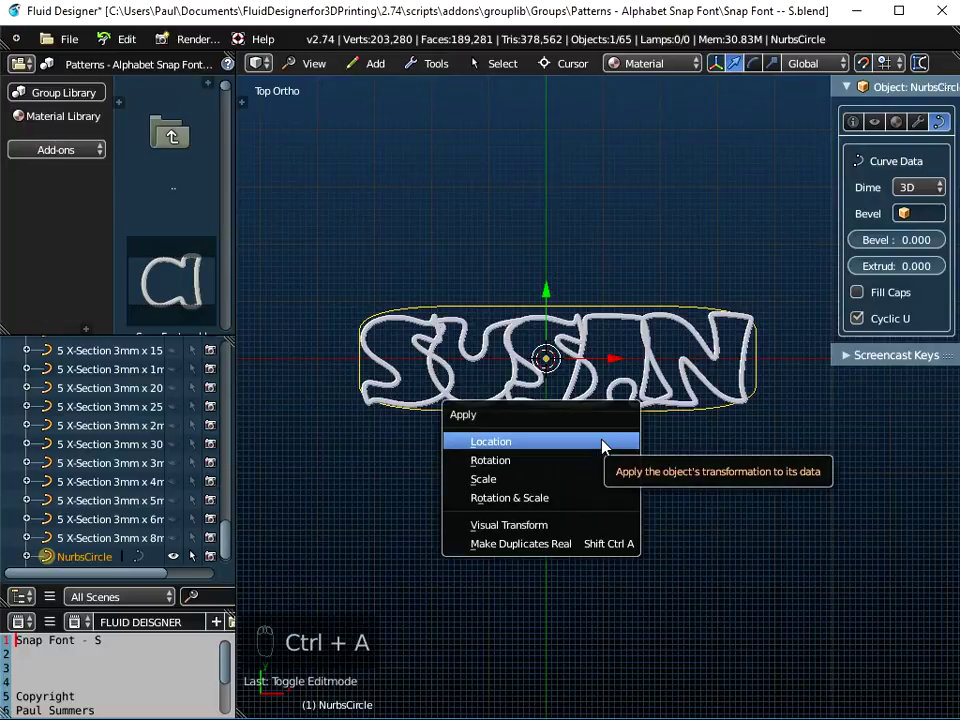
click(606, 487)
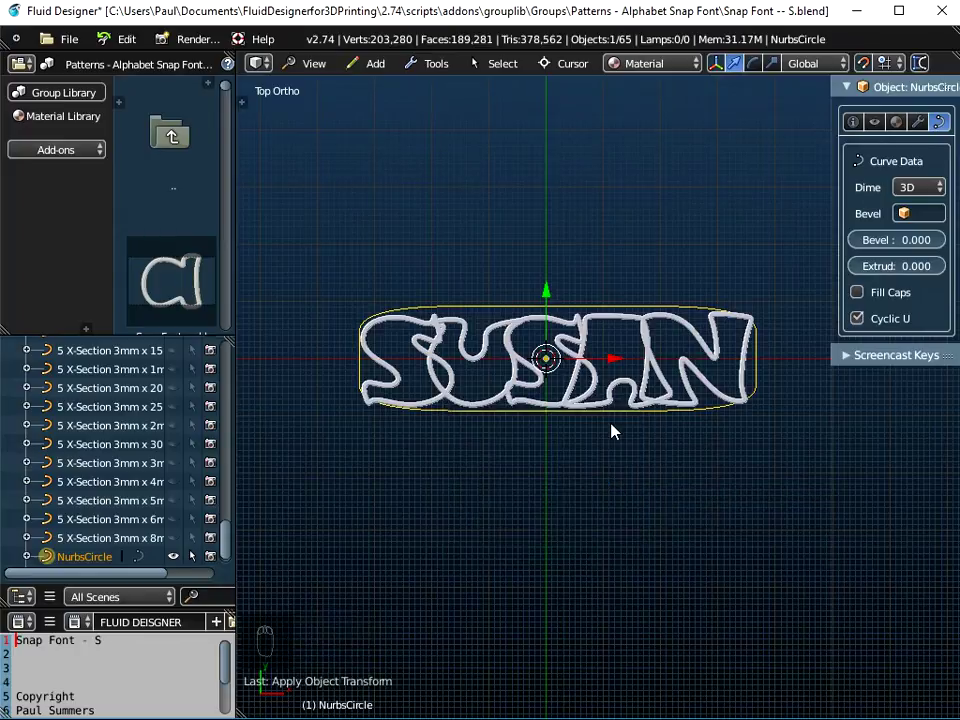
Set the border curve's bevel object to 1 X-Section 1mm x 1mm
scroll(607, 414, up, 2)
middle_drag(609, 411, 643, 424)
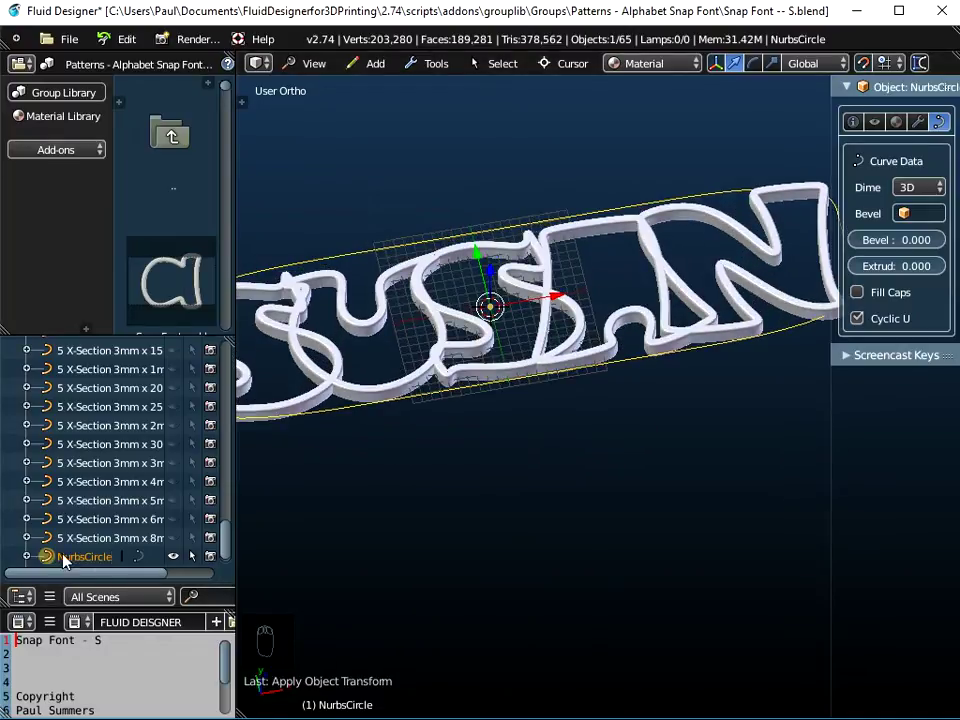
scroll(107, 548, down, 1)
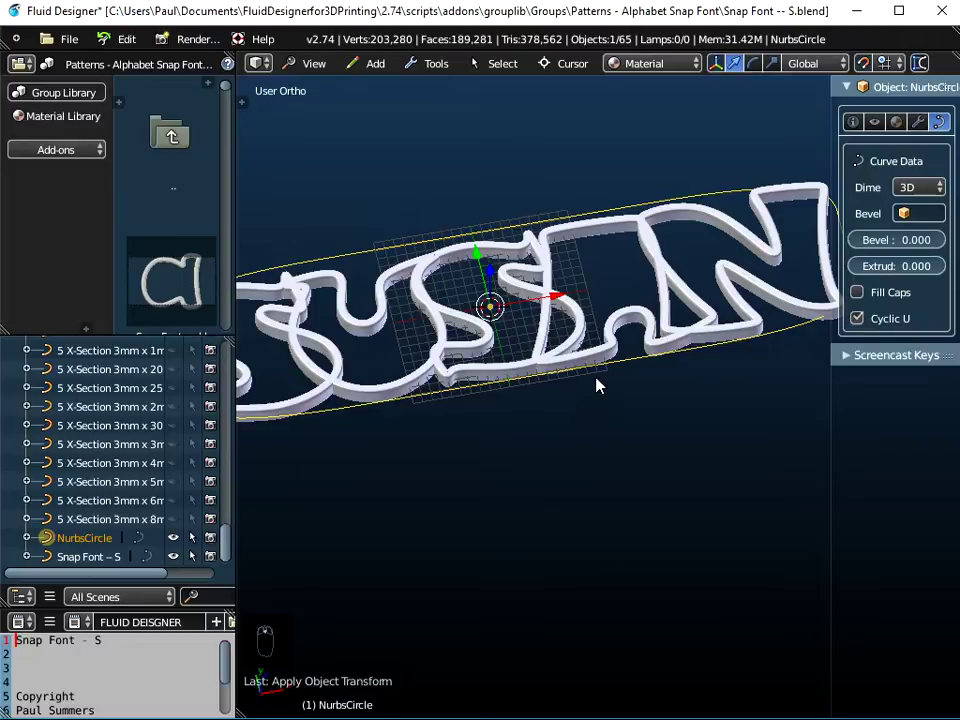
drag(829, 240, 706, 240)
click(850, 213)
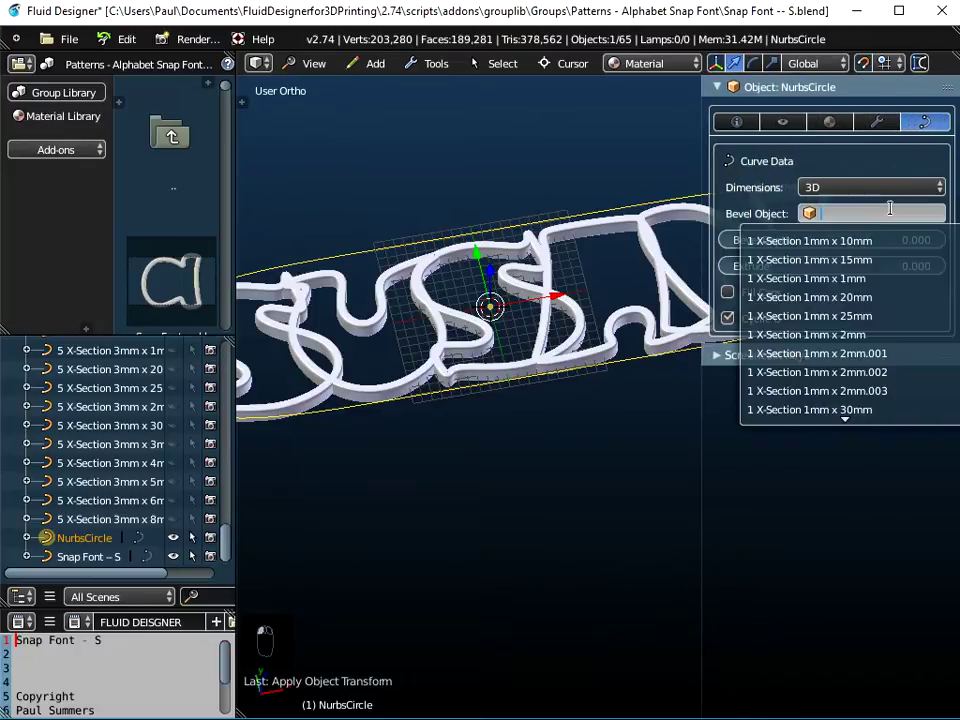
click(850, 278)
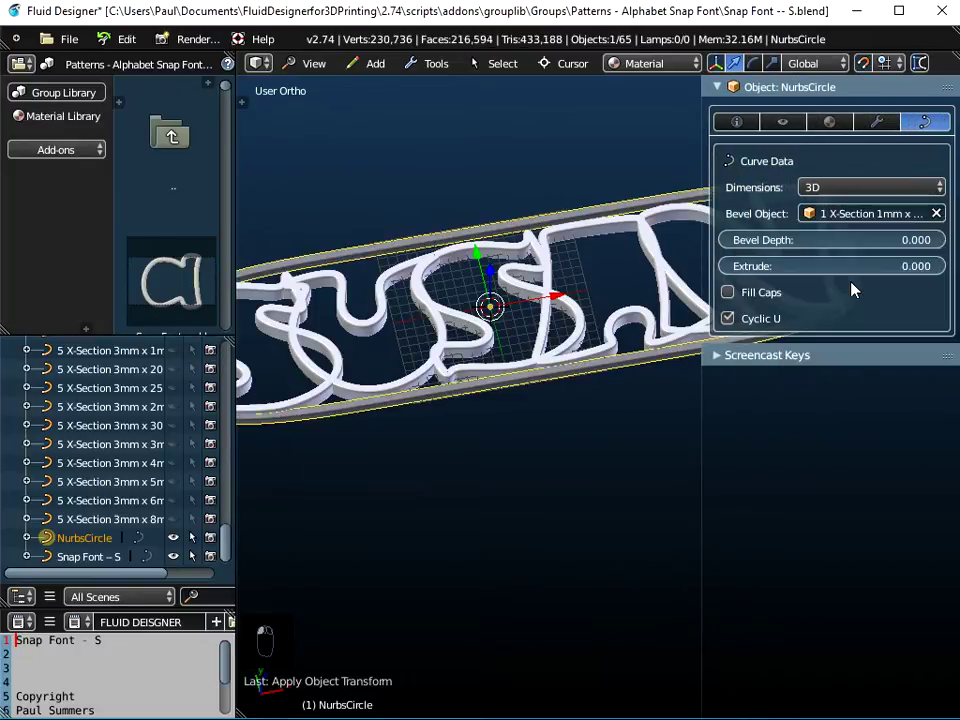
Clear the border curve's bevel object and join the border with the Snap Font lettering into one curve
click(936, 213)
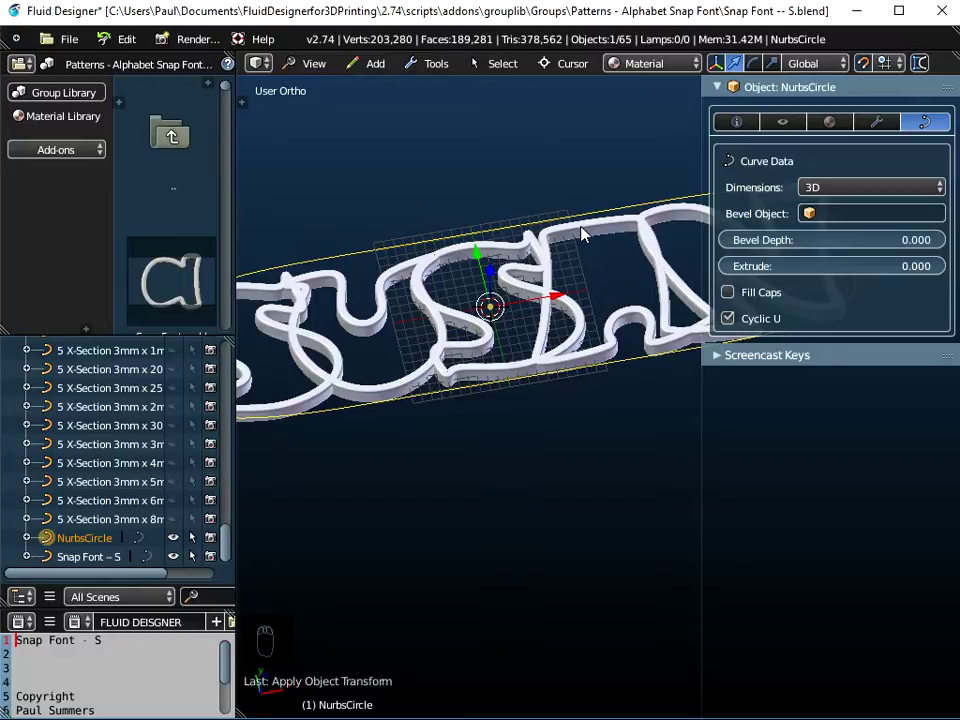
right_click(572, 312)
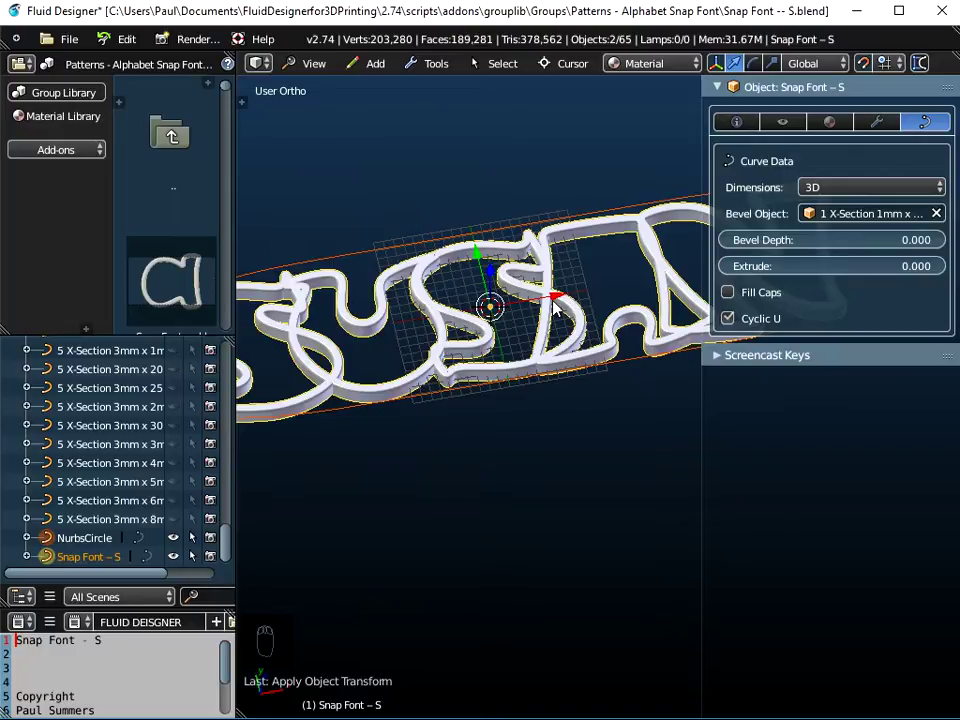
scroll(553, 307, down, 3)
middle_drag(553, 307, 546, 225)
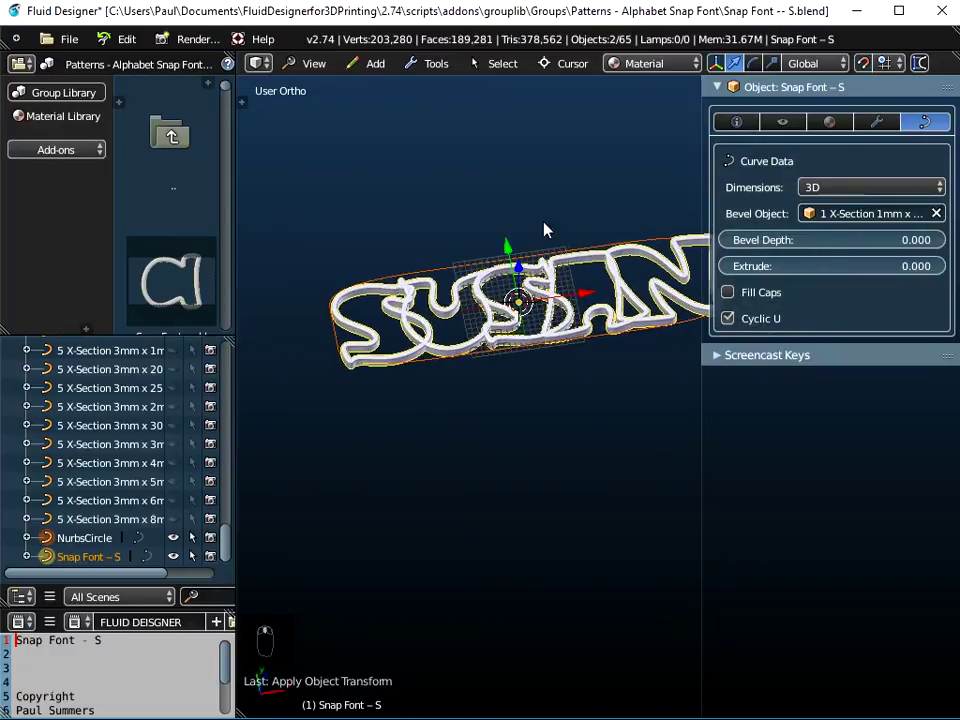
click(438, 64)
mouse_move(448, 92)
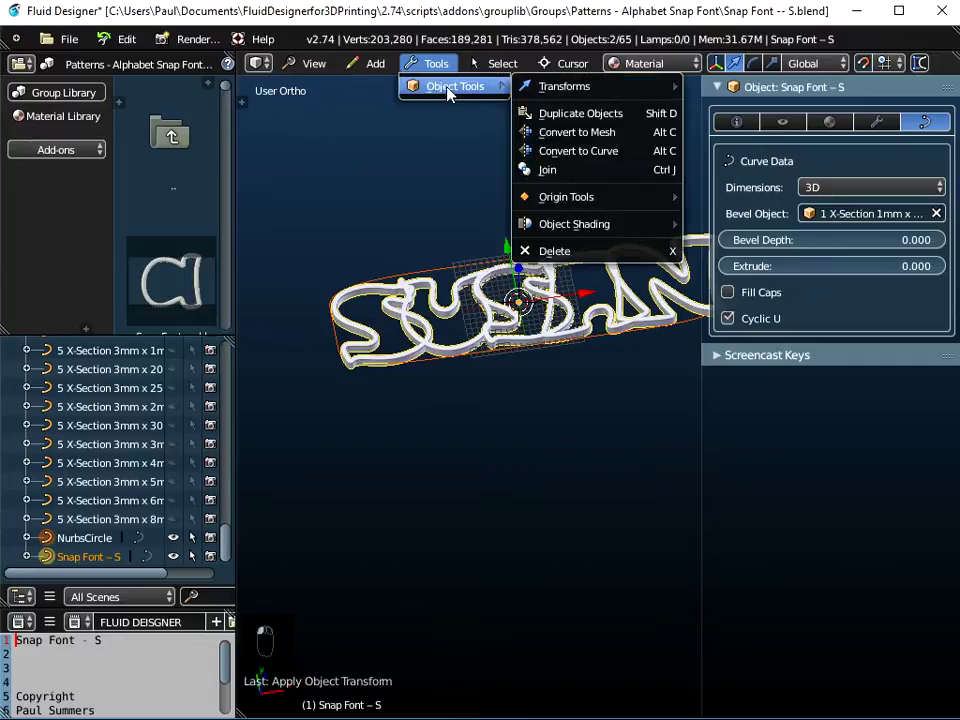
click(563, 172)
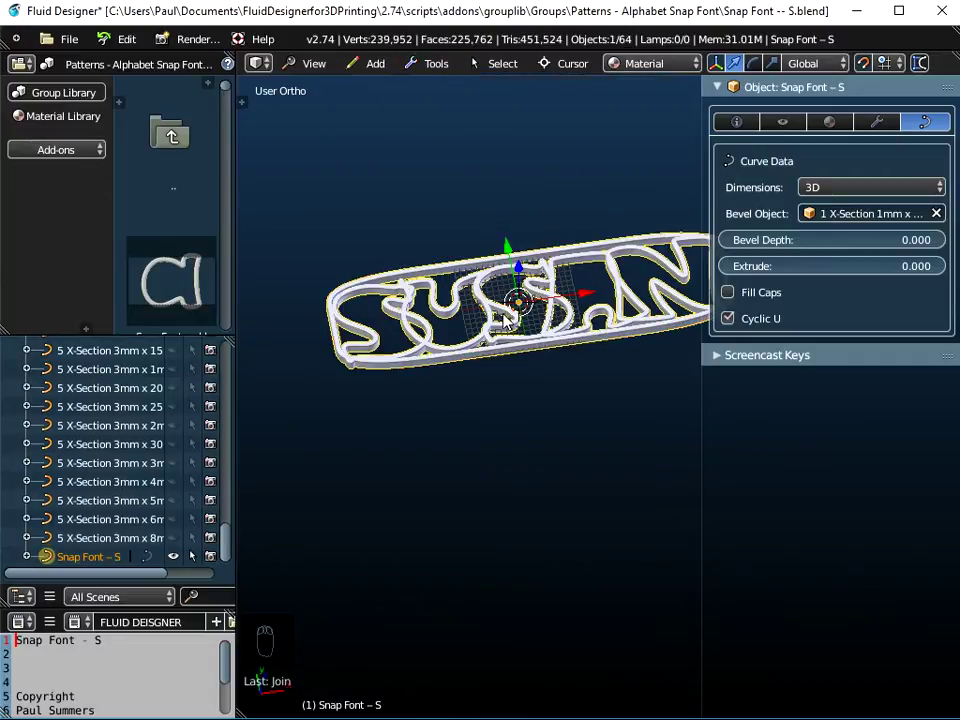
Widen the 3D viewport and check the joined name and border from directly above
drag(701, 449, 792, 440)
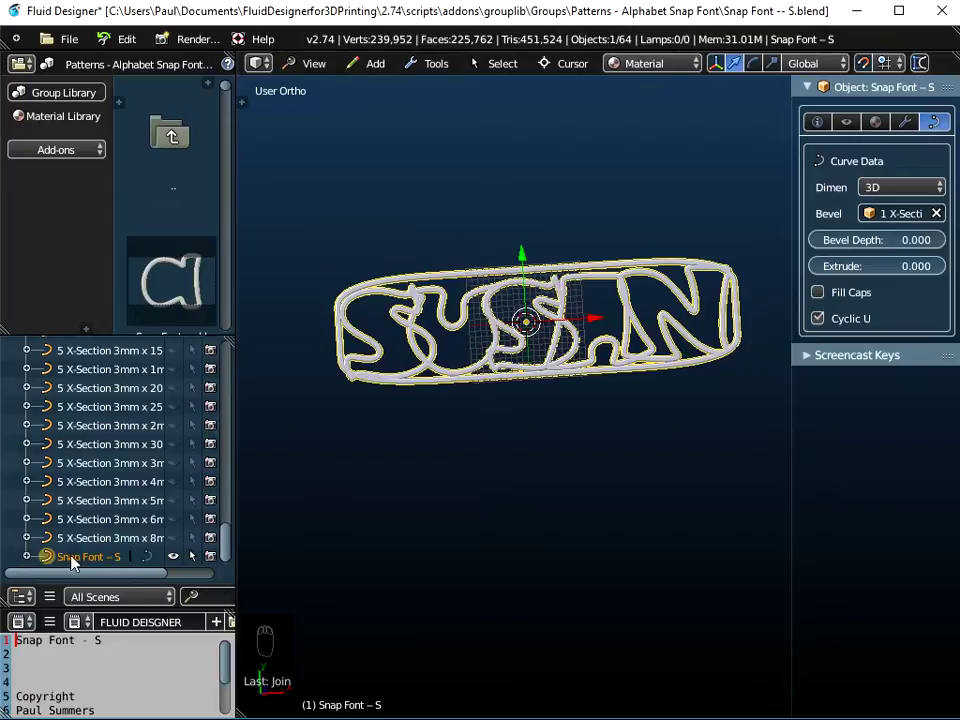
scroll(518, 147, up, 2)
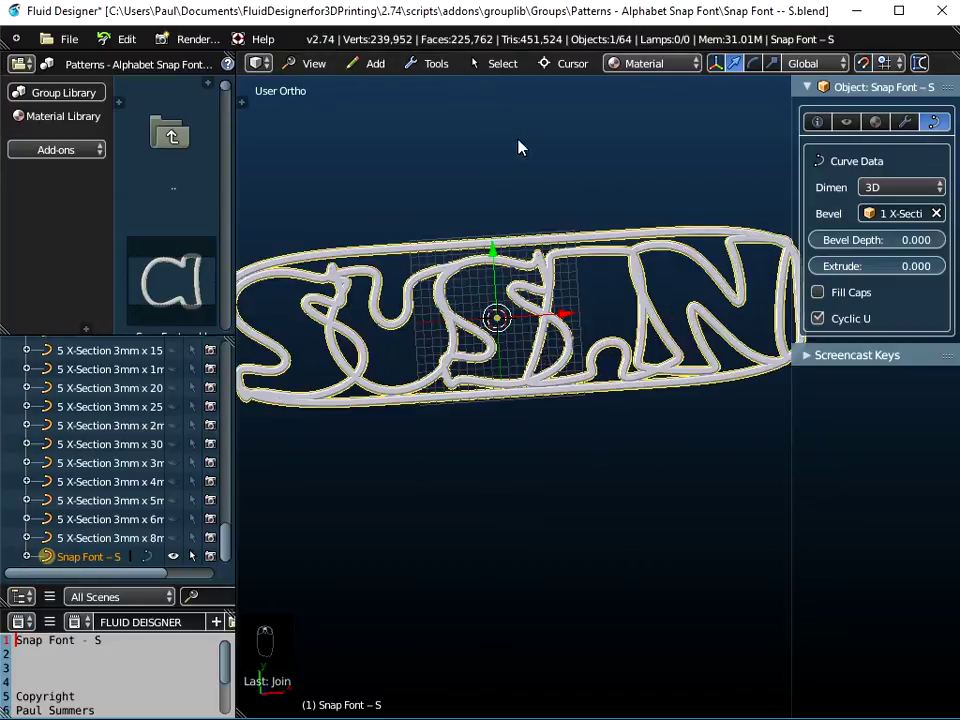
click(318, 64)
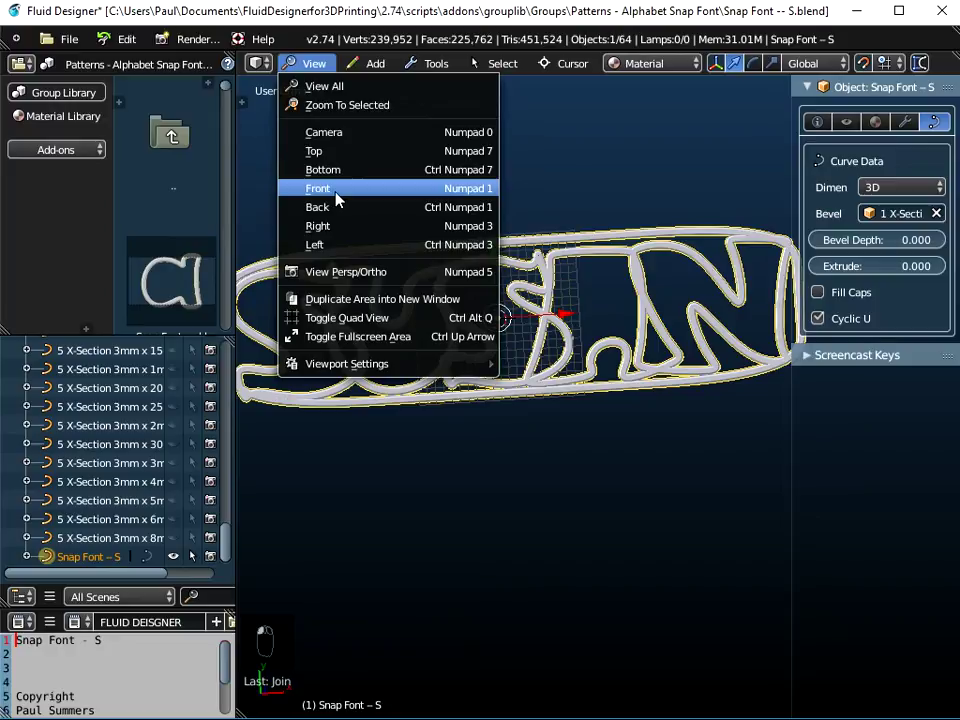
click(334, 190)
click(314, 63)
click(326, 151)
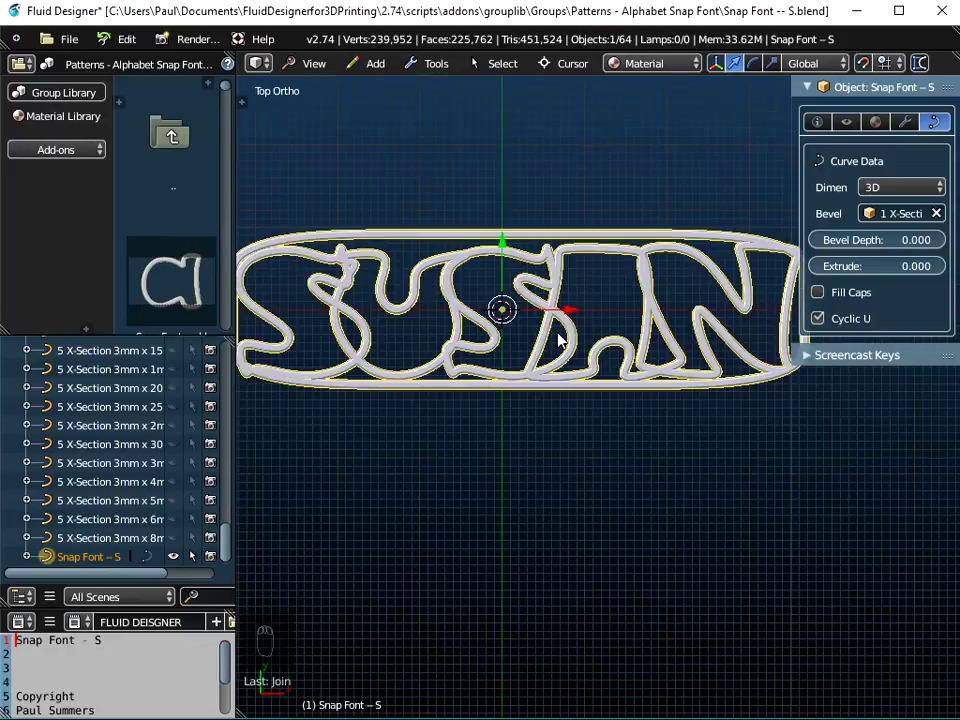
scroll(638, 317, down, 2)
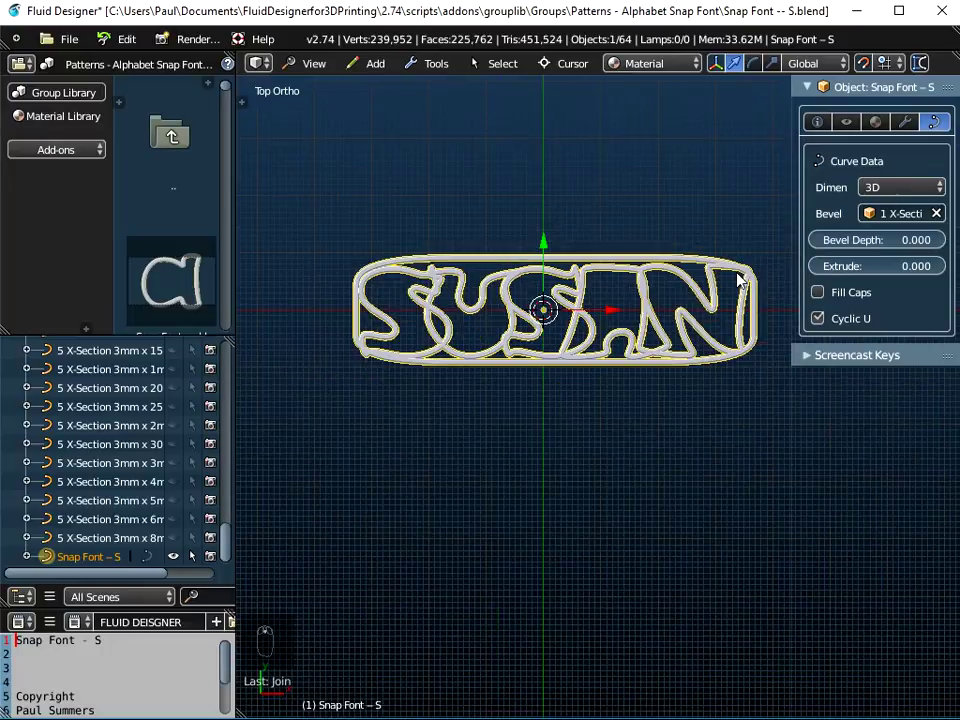
In Edit Mode, move the two control points at the N's upper-right corner down along Y, inside the border
scroll(740, 281, up, 5)
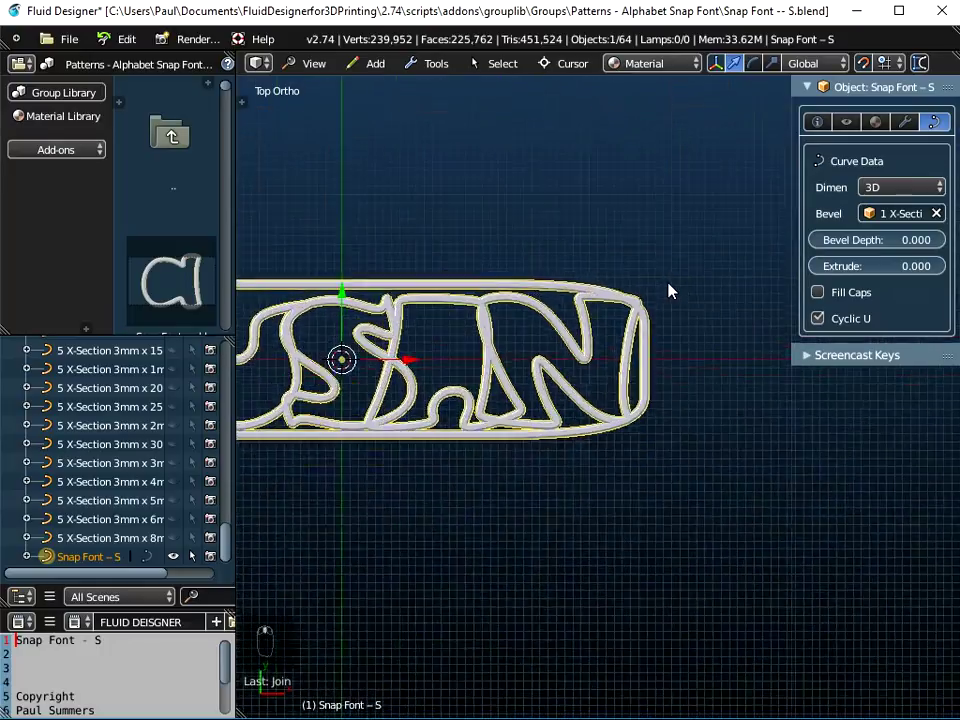
scroll(630, 310, up, 3)
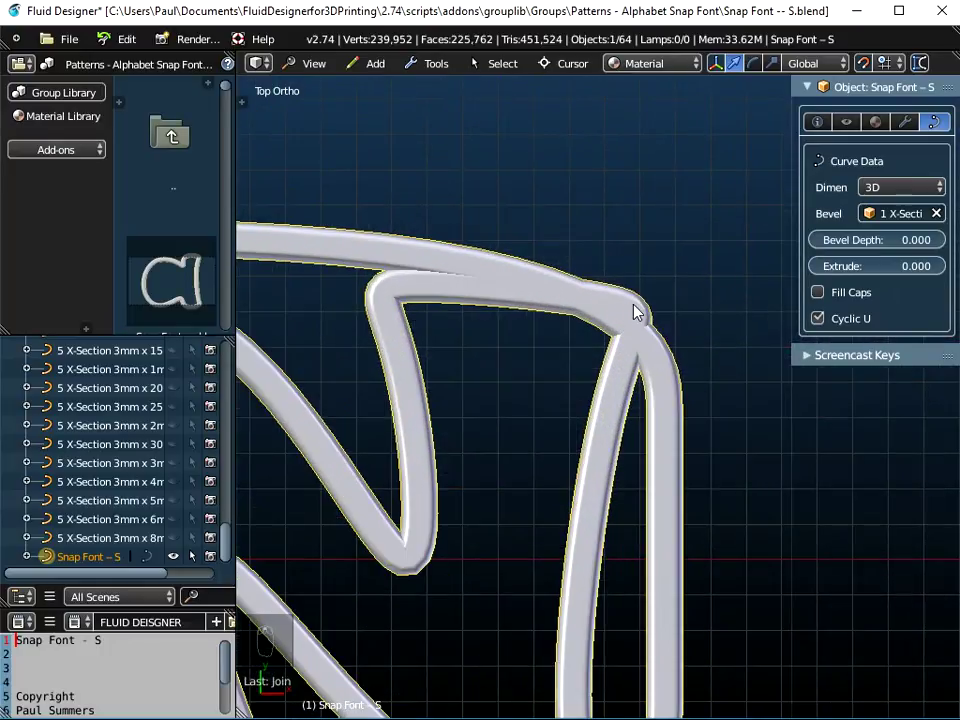
scroll(634, 313, up, 1)
key(Tab)
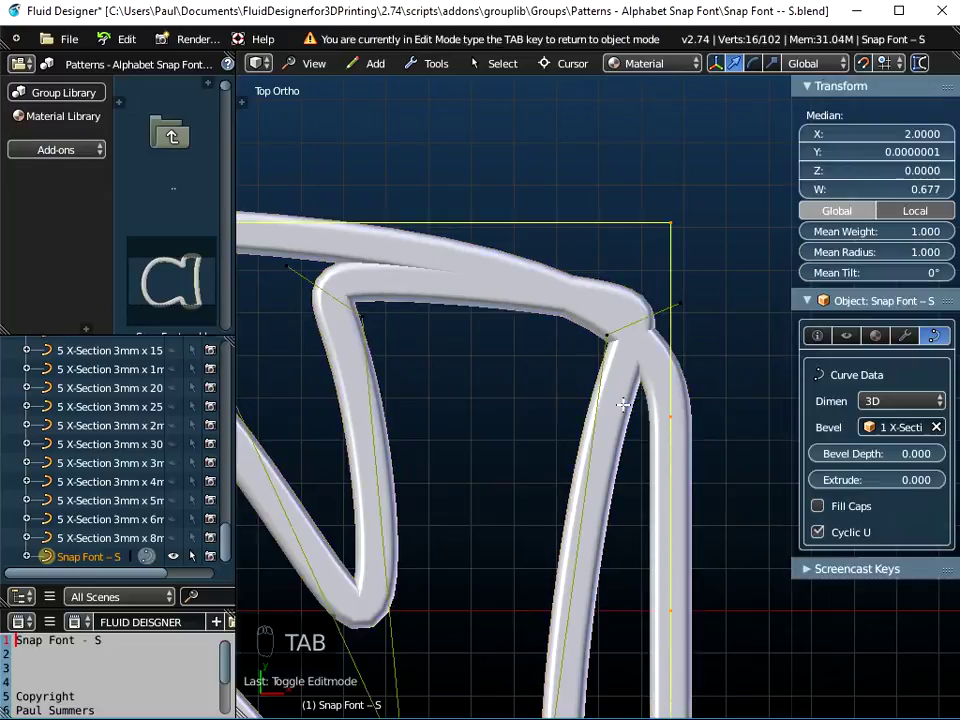
right_click(678, 300)
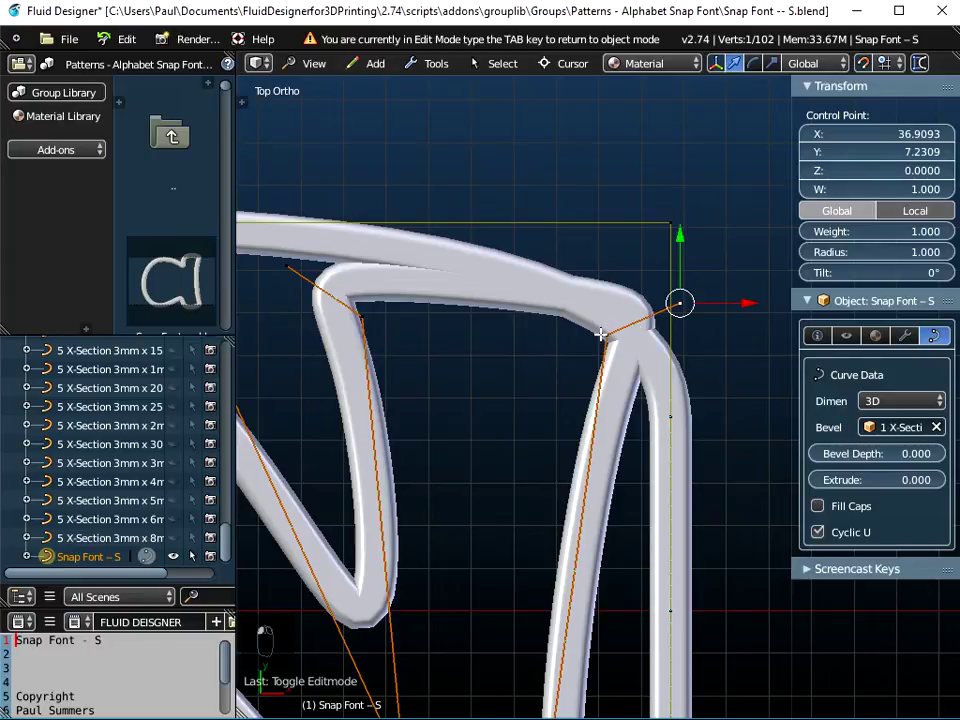
shift+right_click(600, 334)
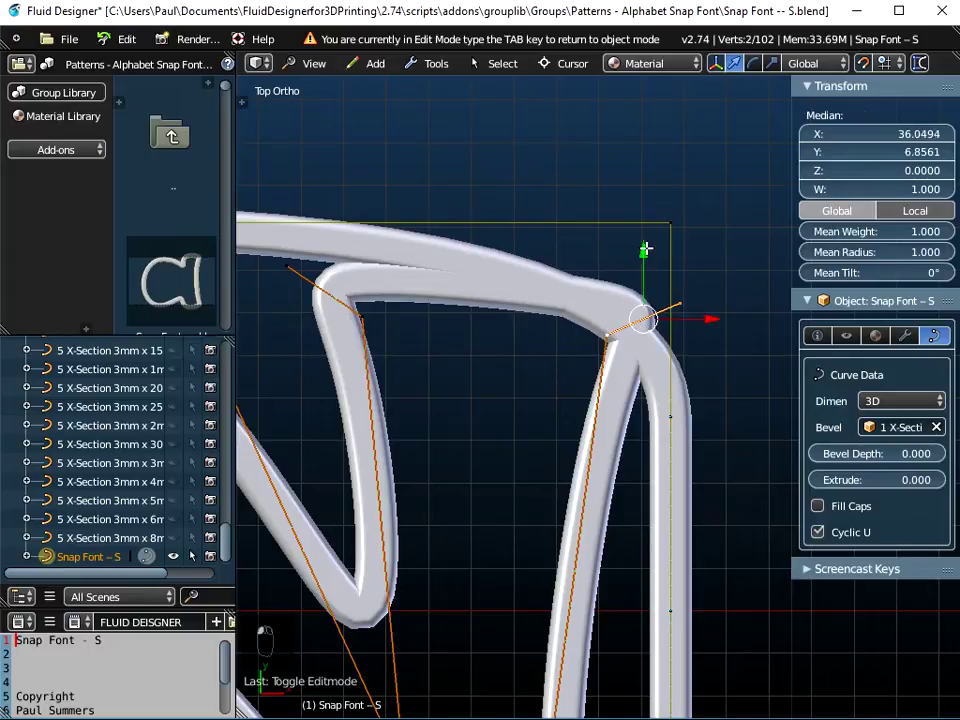
drag(643, 248, 638, 288)
Select the two control points at the N's lower-right corner and move them 1 unit up along Y
middle_drag(648, 345, 683, 523)
scroll(646, 331, down, 3)
scroll(688, 520, up, 5)
right_click(699, 516)
shift+right_click(612, 456)
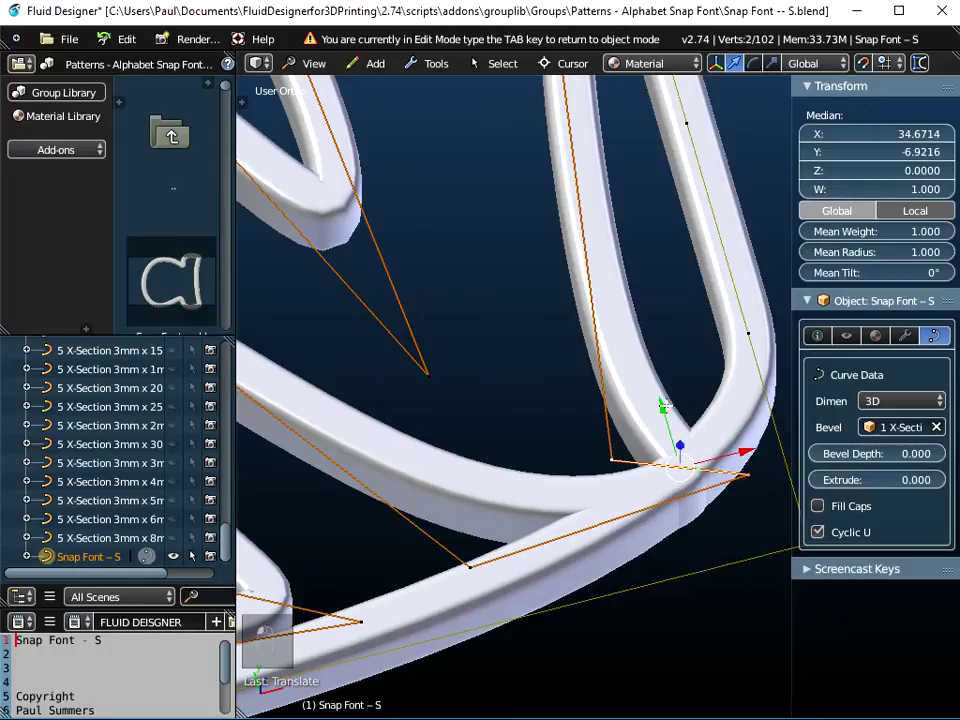
key(g)
key(y)
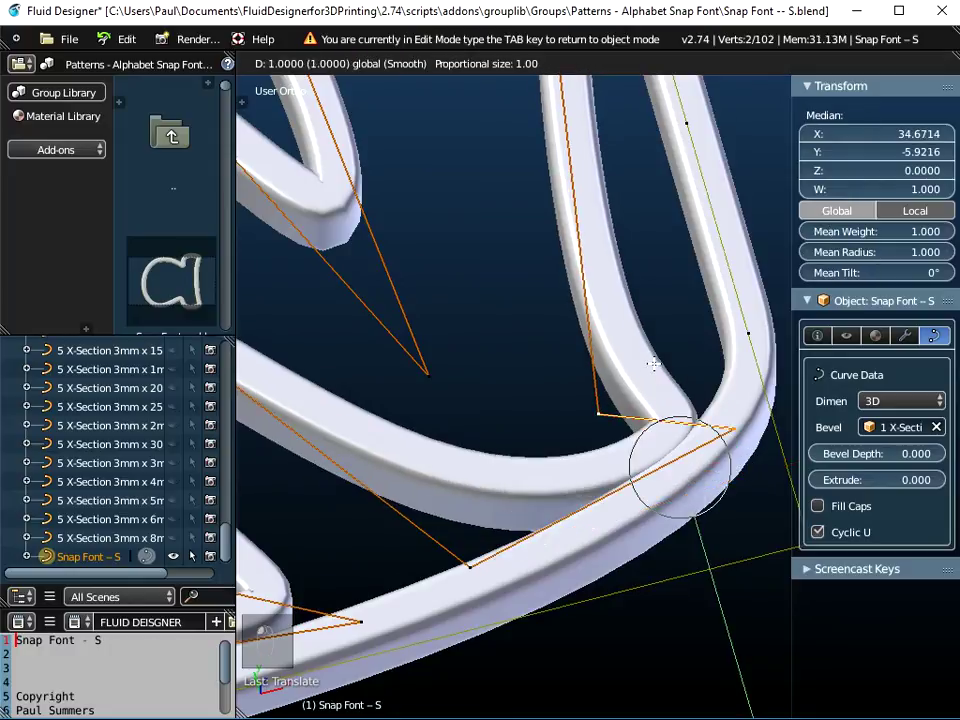
key(Return)
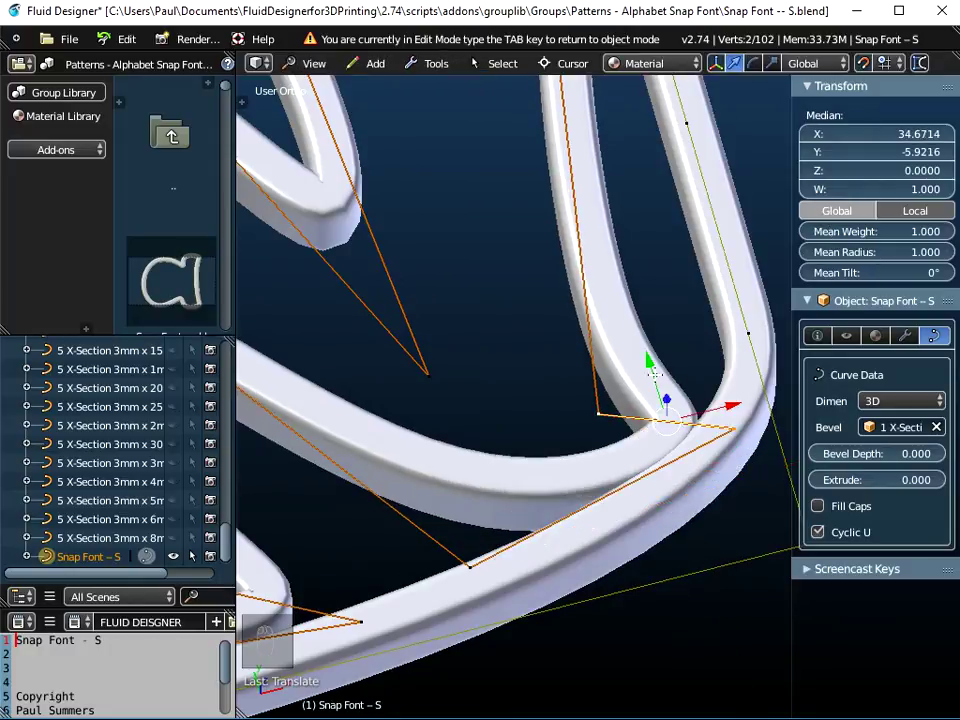
Turn off snapping and lower the N's two lower-right control points along Y to a median of about -6.48
click(864, 64)
key(g)
key(y)
key(Return)
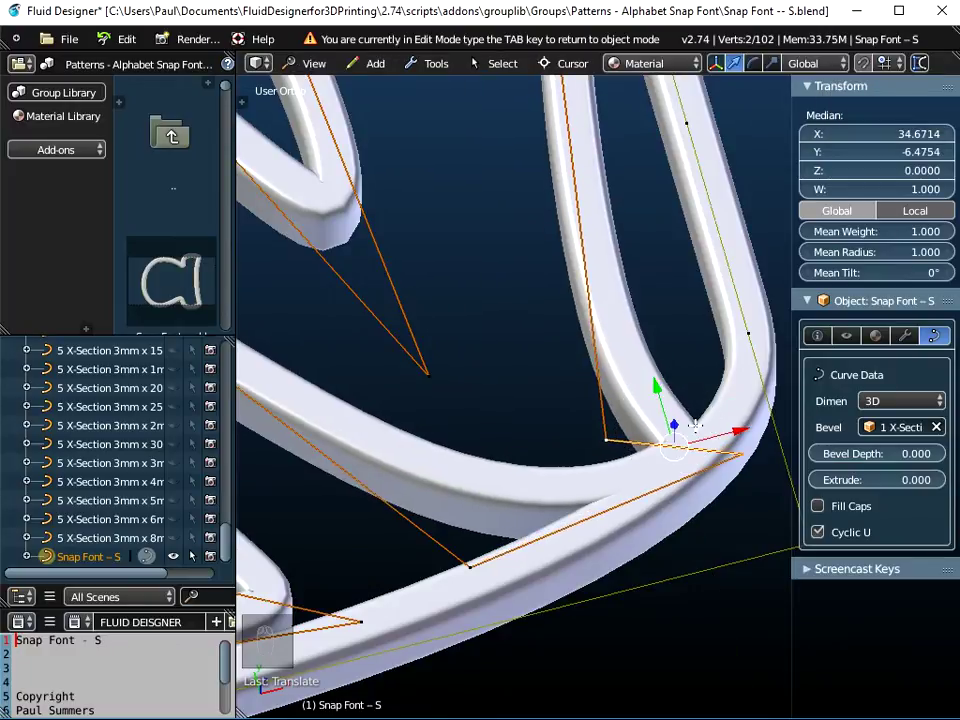
Move the A's lowest control point, beside its inner arch, down along Y to about -9.81 so it overlaps the border
shift+scroll(666, 497, up, 5)
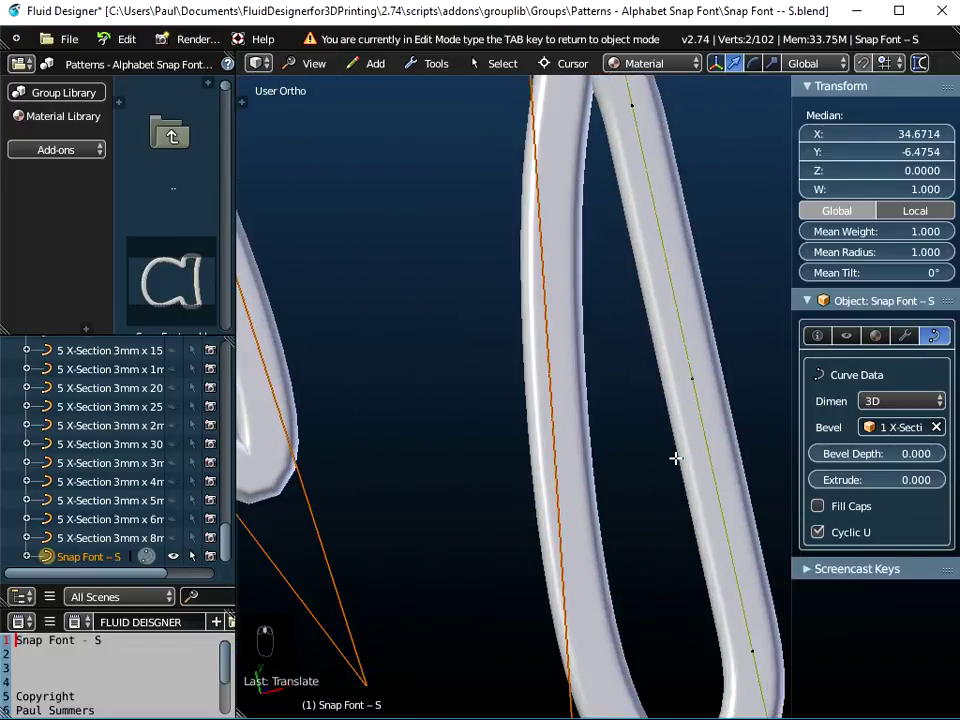
scroll(676, 458, down, 5)
scroll(683, 496, up, 1)
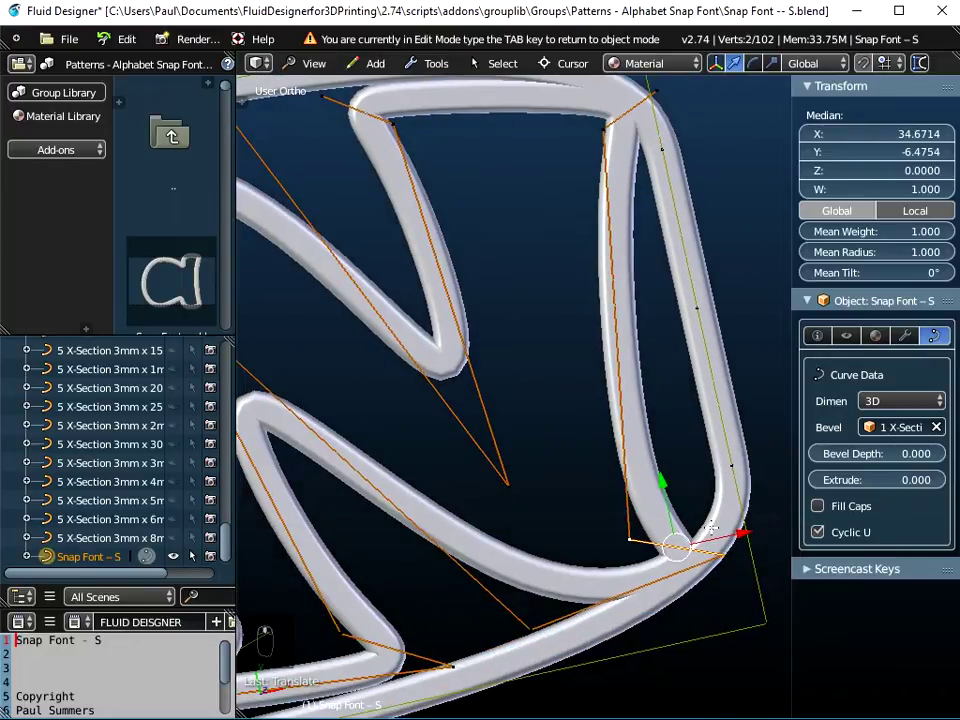
scroll(713, 525, down, 4)
scroll(668, 507, up, 3)
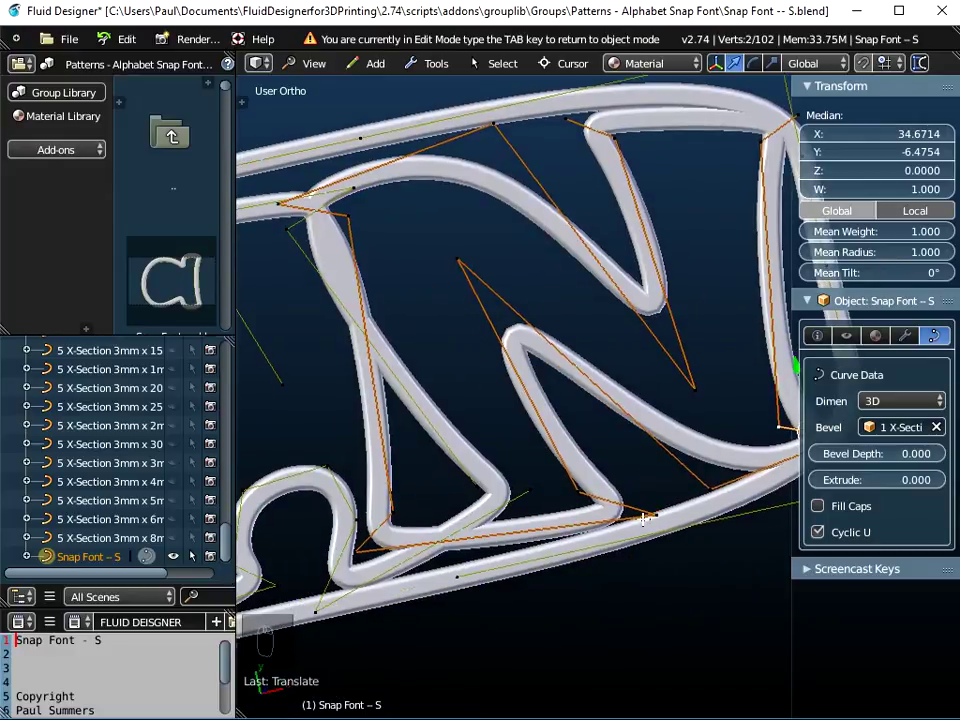
scroll(321, 606, up, 3)
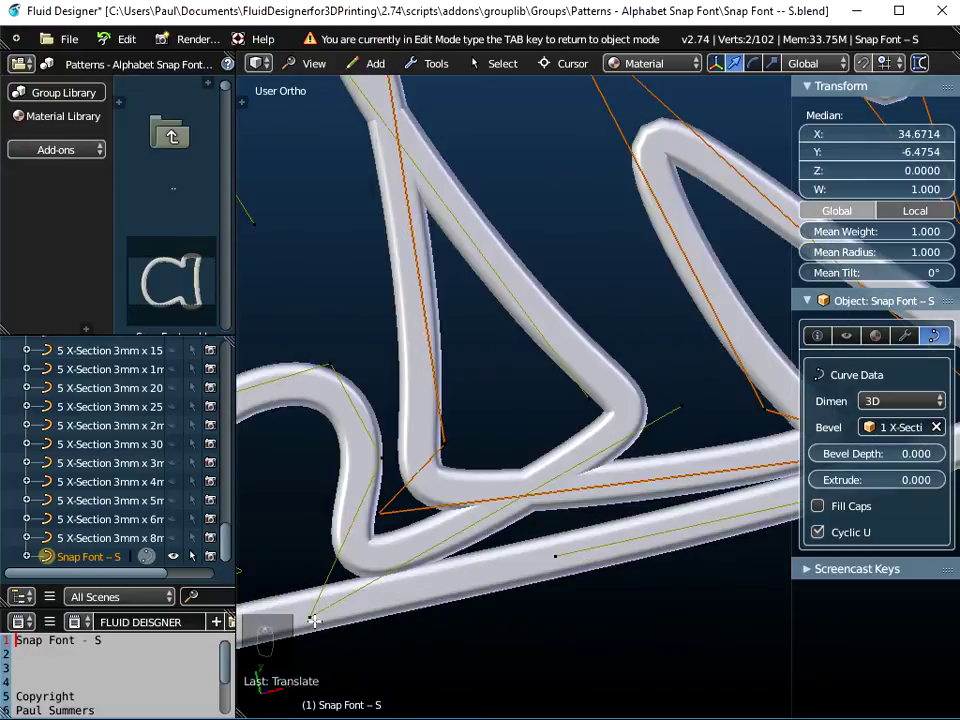
right_click(309, 615)
key(g)
key(y)
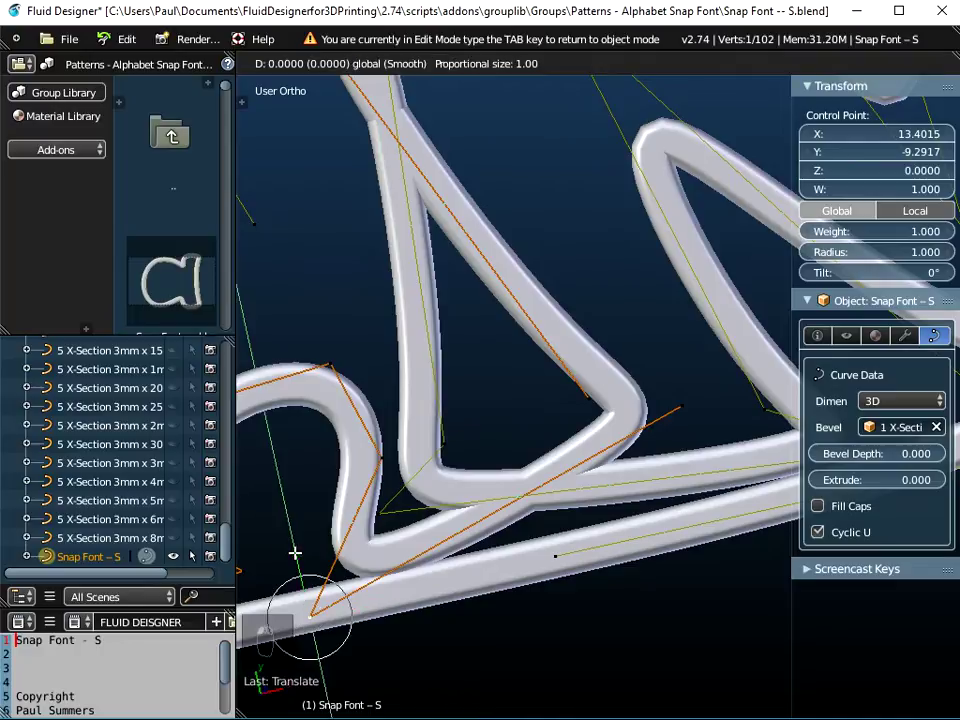
click(290, 577)
Move the control point at the foot of the N's diagonal down along Y to about -9.01, against the border
middle_drag(290, 577, 487, 599)
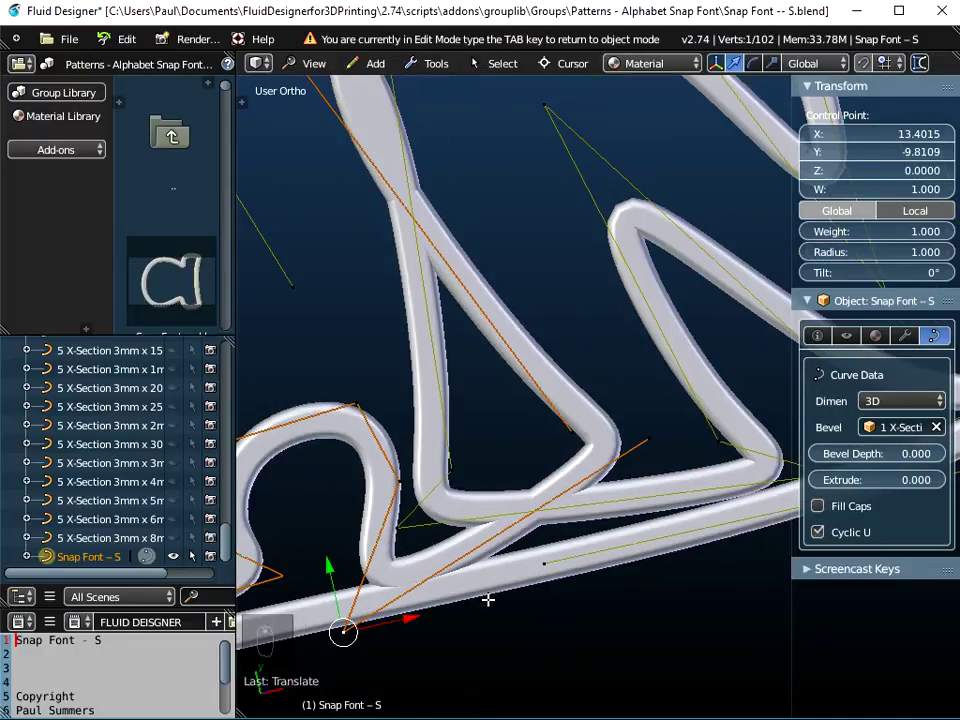
middle_drag(545, 605, 580, 500)
right_click(620, 459)
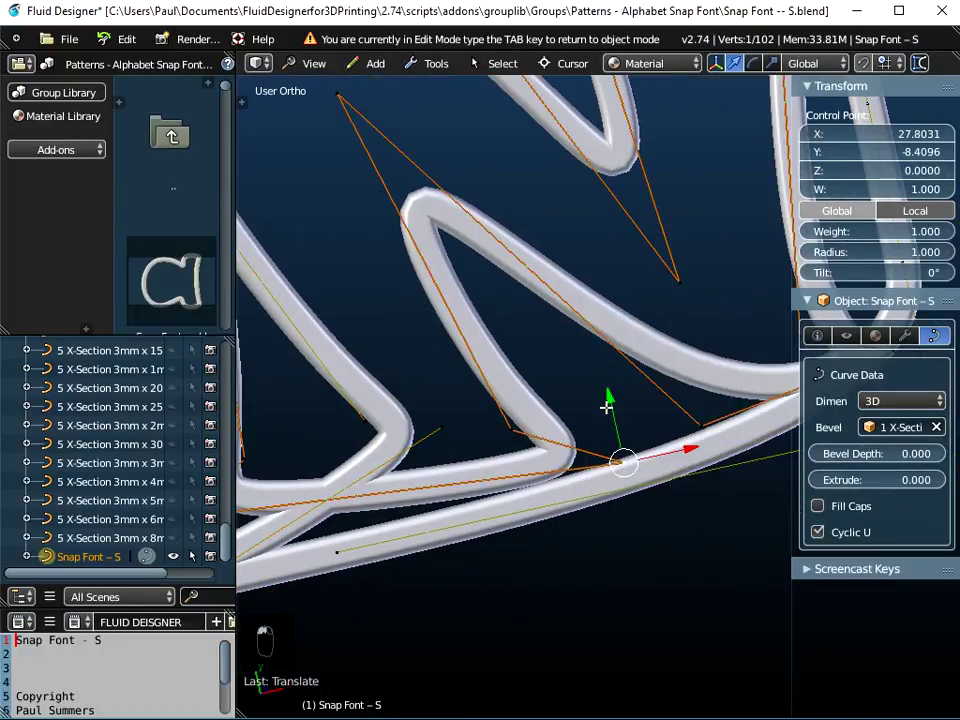
key(g)
key(y)
click(610, 437)
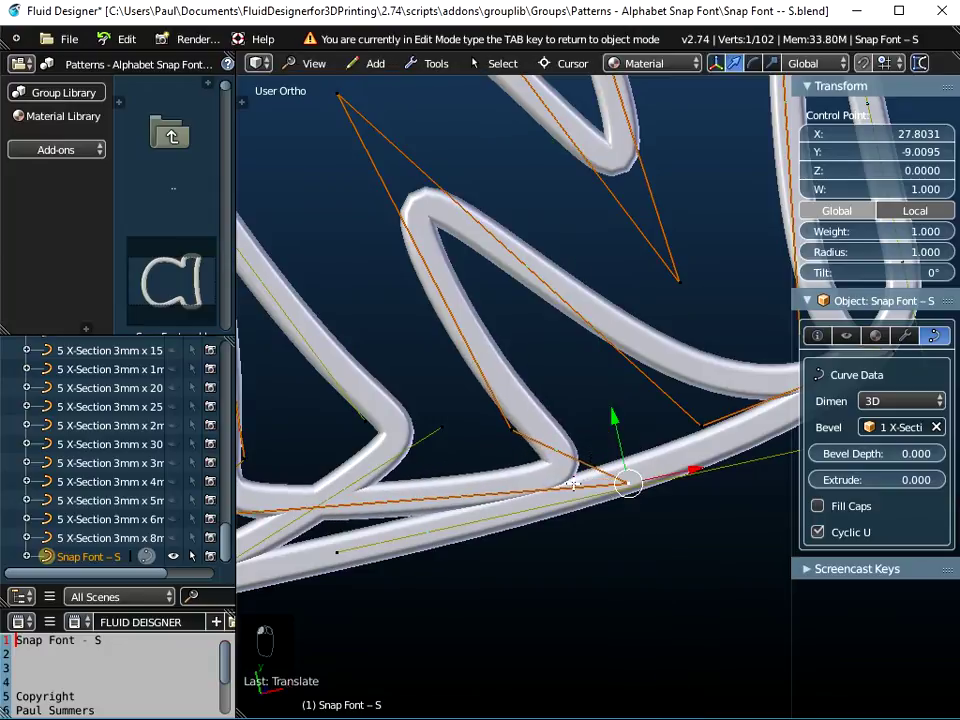
Select the adjoining top control points of the middle S and the A, and raise them along Y to a median of about 9.17
scroll(574, 536, down, 3)
middle_drag(574, 536, 585, 510)
middle_drag(491, 456, 470, 370)
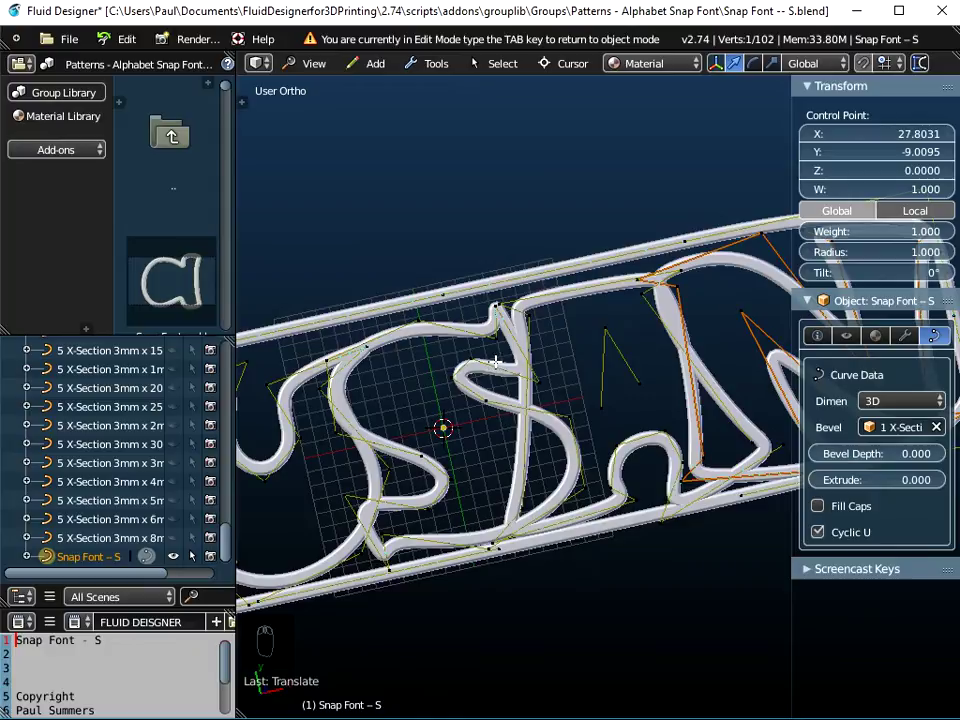
scroll(496, 362, up, 3)
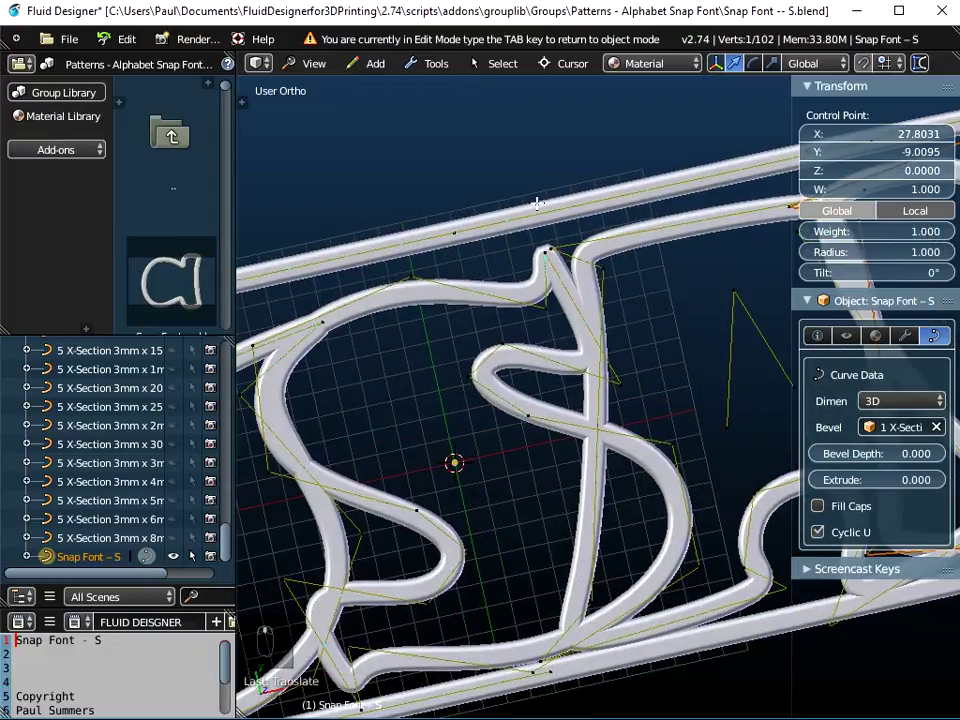
right_click(540, 248)
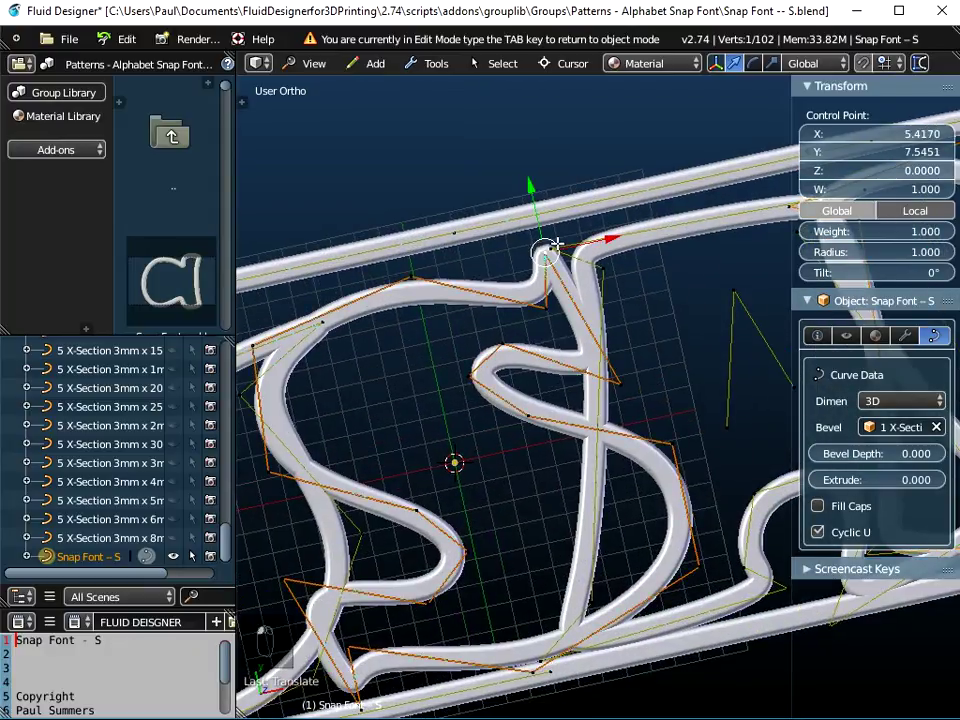
scroll(555, 242, up, 4)
shift+right_click(555, 242)
key(g)
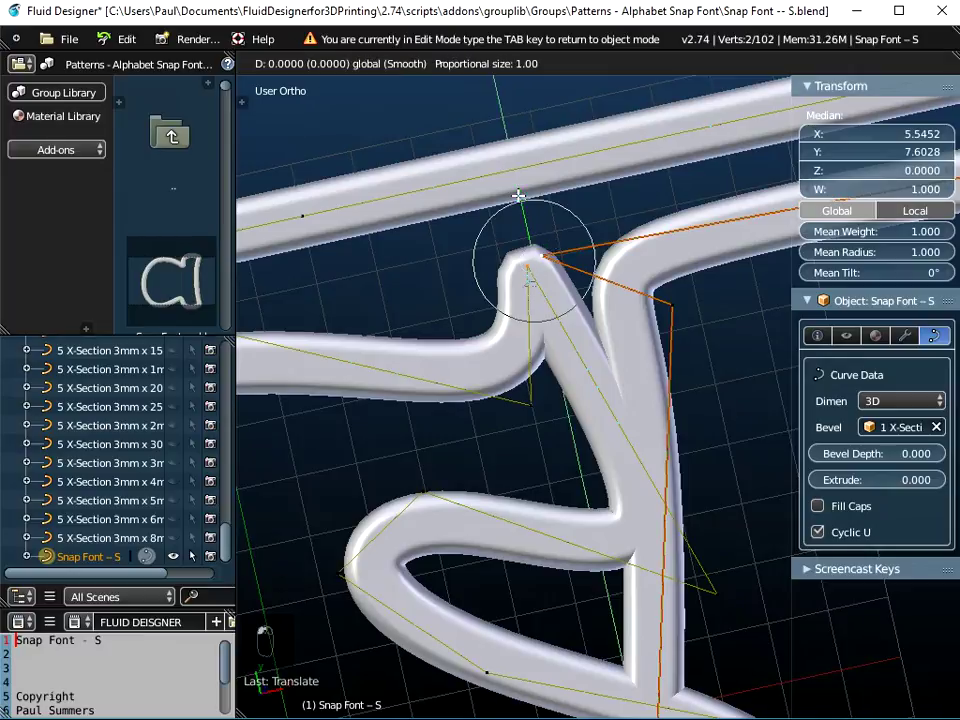
click(512, 102)
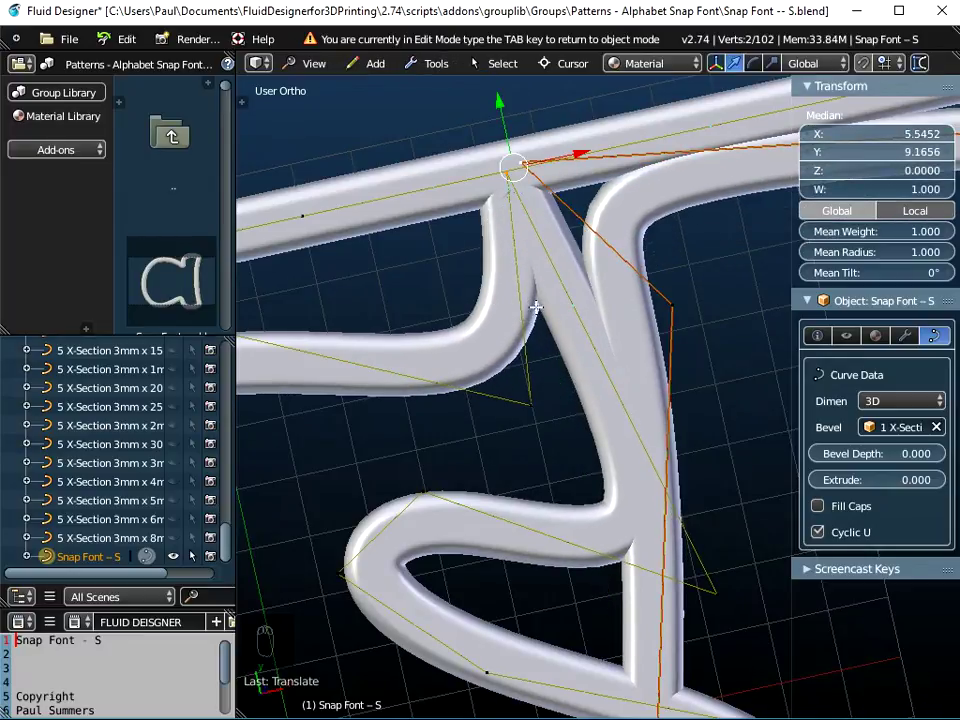
Raise the control point at the top of the middle S's upper curve along Y to about 9.83, meeting the border
scroll(538, 324, down, 4)
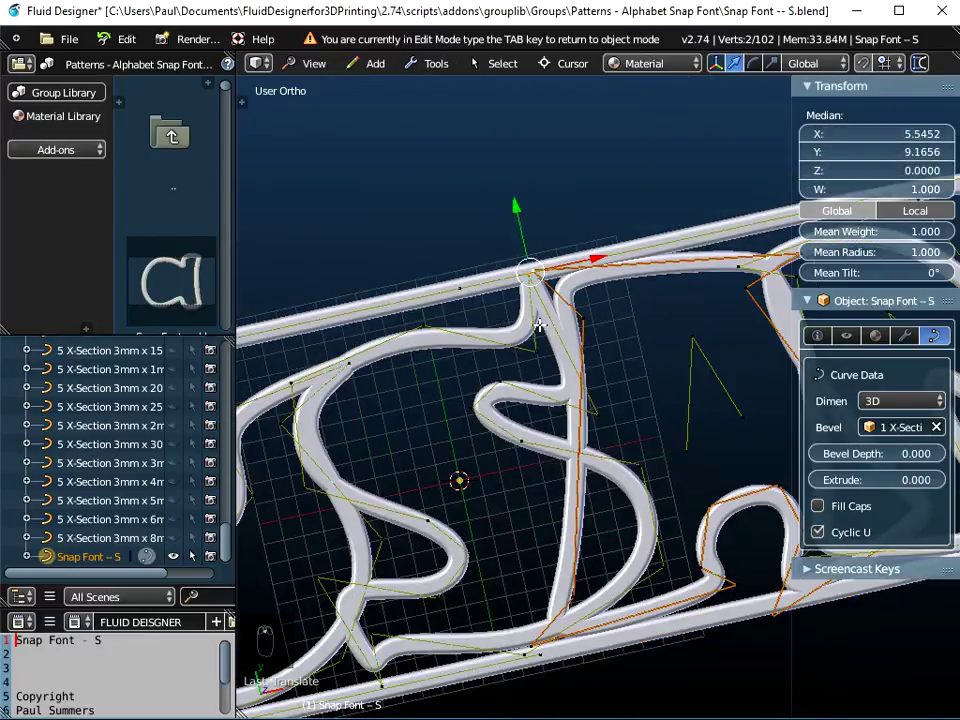
right_click(422, 322)
key(g)
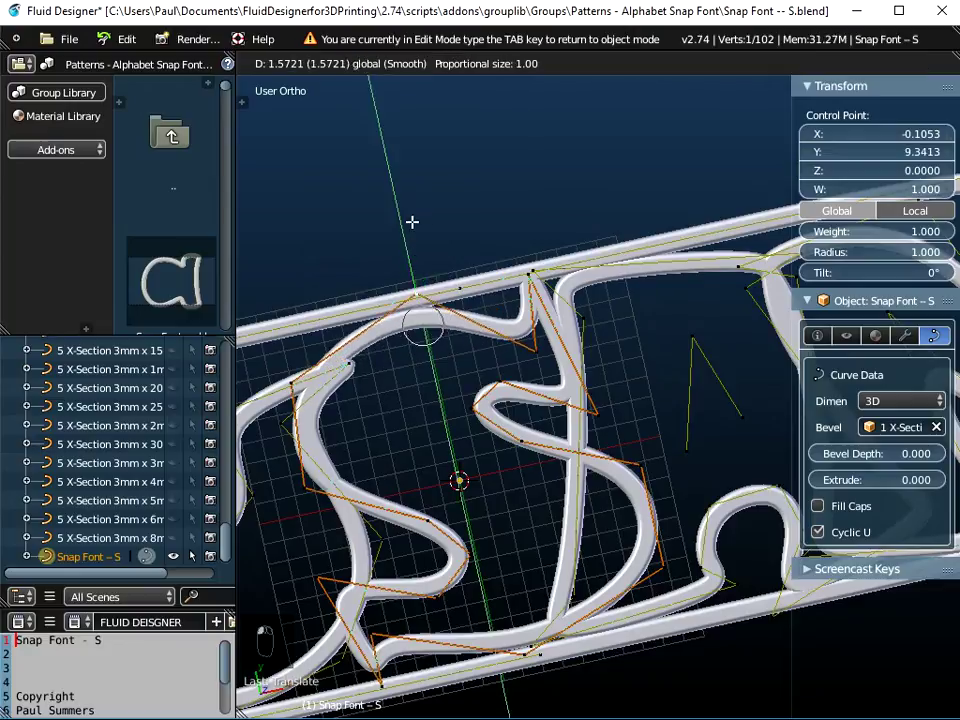
click(407, 212)
scroll(426, 407, down, 4)
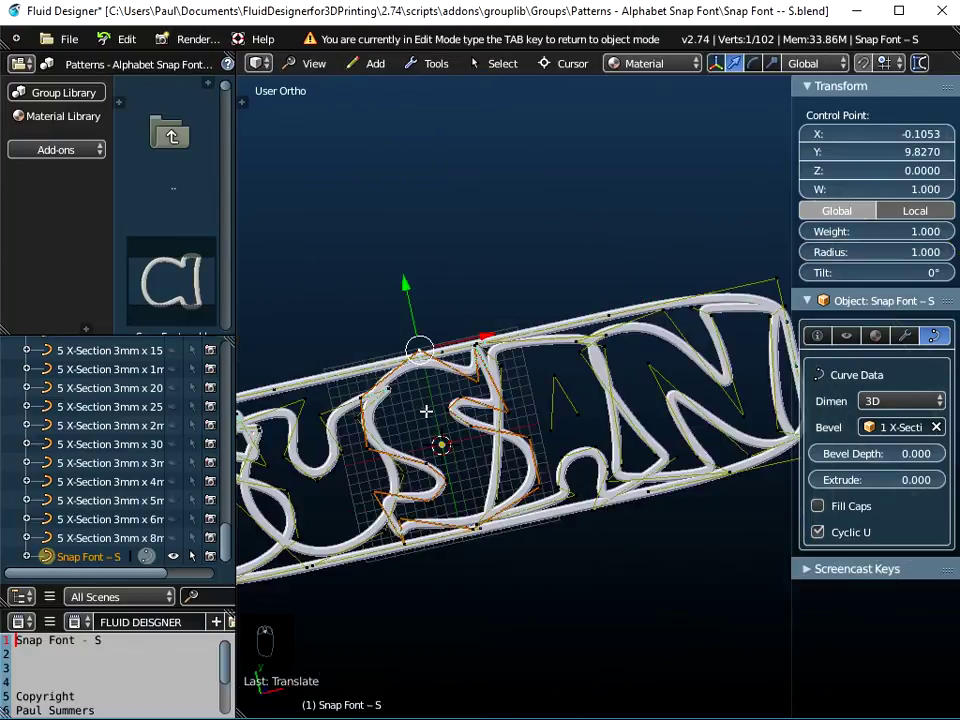
Raise the control point at the upper tip of the first S along Y to about 8.90, meeting the border
mouse_move(506, 437)
shift+middle_down()
mouse_move(603, 400)
mouse_move(508, 450)
shift+middle_up()
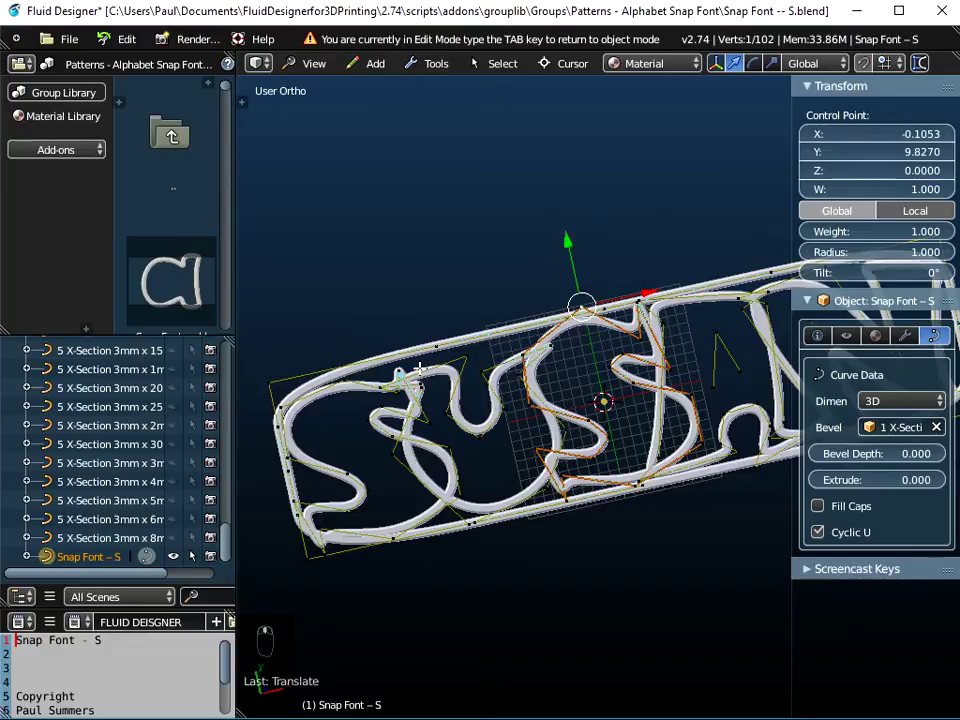
scroll(419, 368, up, 4)
scroll(419, 368, up, 1)
right_click(362, 373)
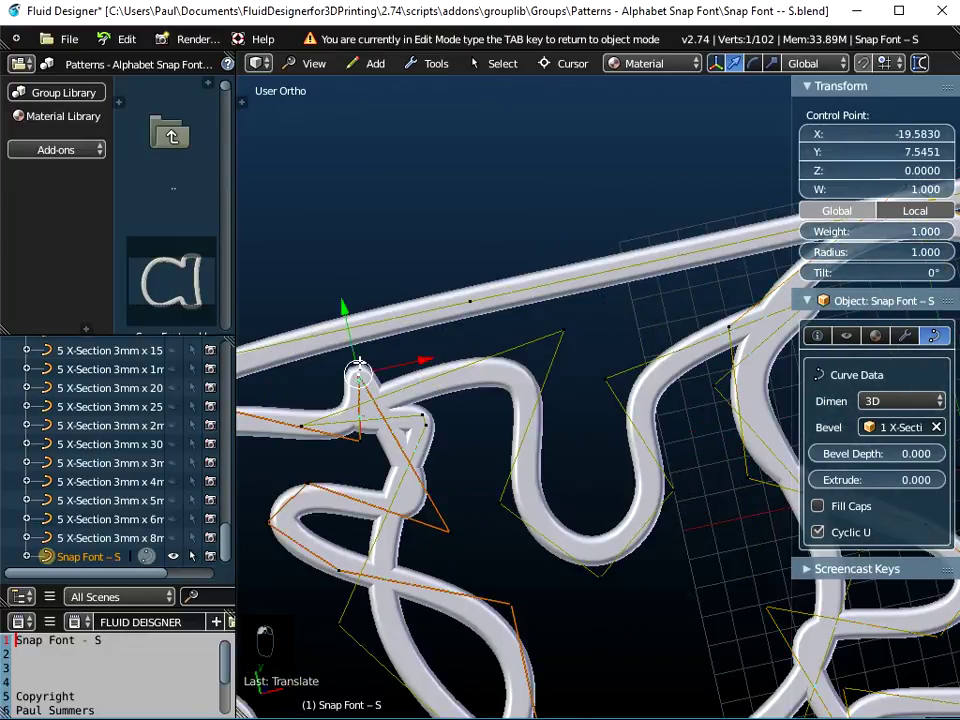
key(g)
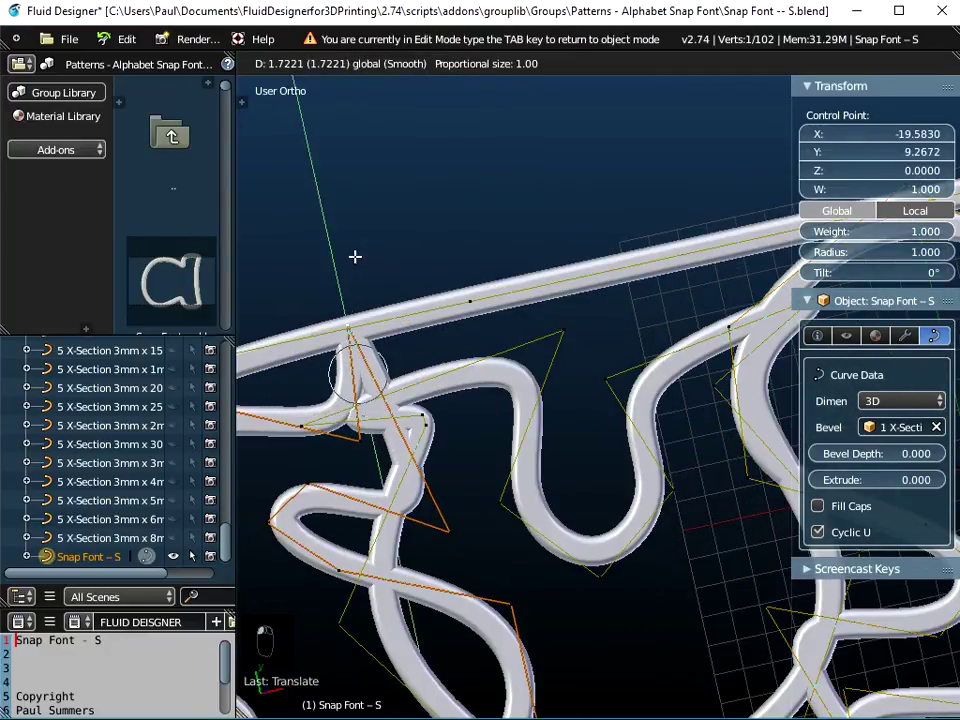
click(355, 268)
Move the lowest control point of the first S up along Y to about -7.63 so its corner stays within the border
scroll(450, 482, down, 5)
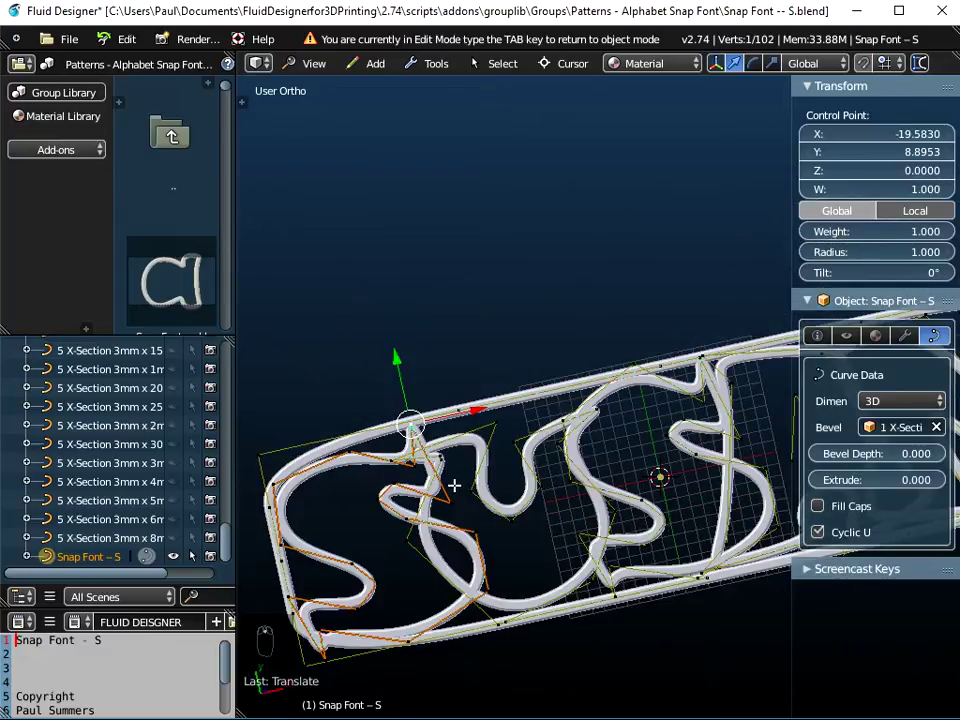
shift+middle_drag(452, 486, 583, 403)
scroll(480, 550, up, 5)
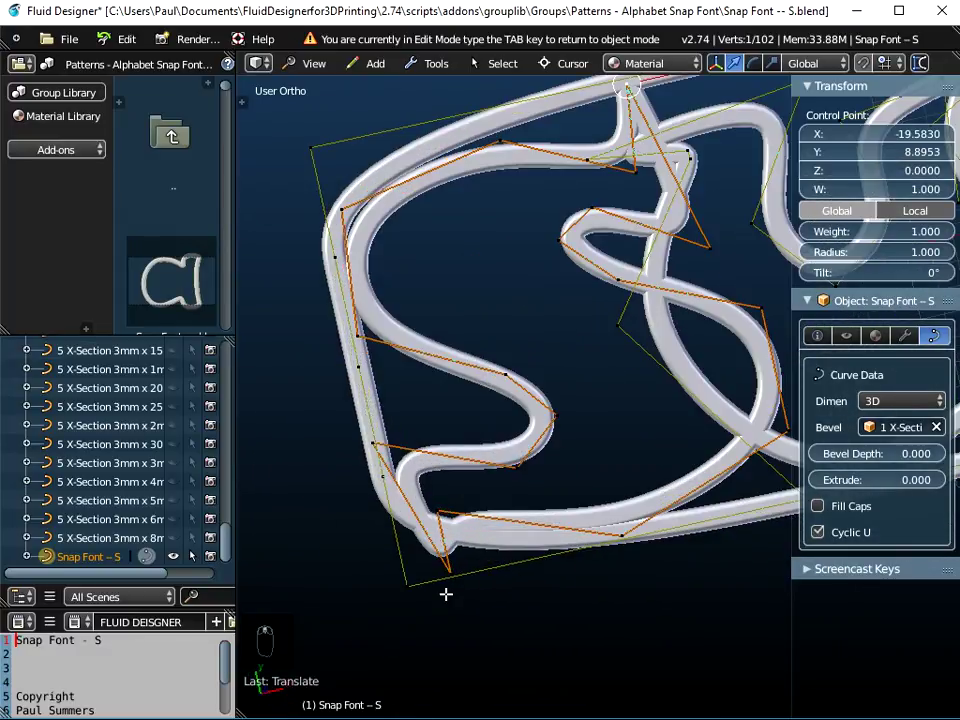
right_click(447, 570)
scroll(446, 570, up, 3)
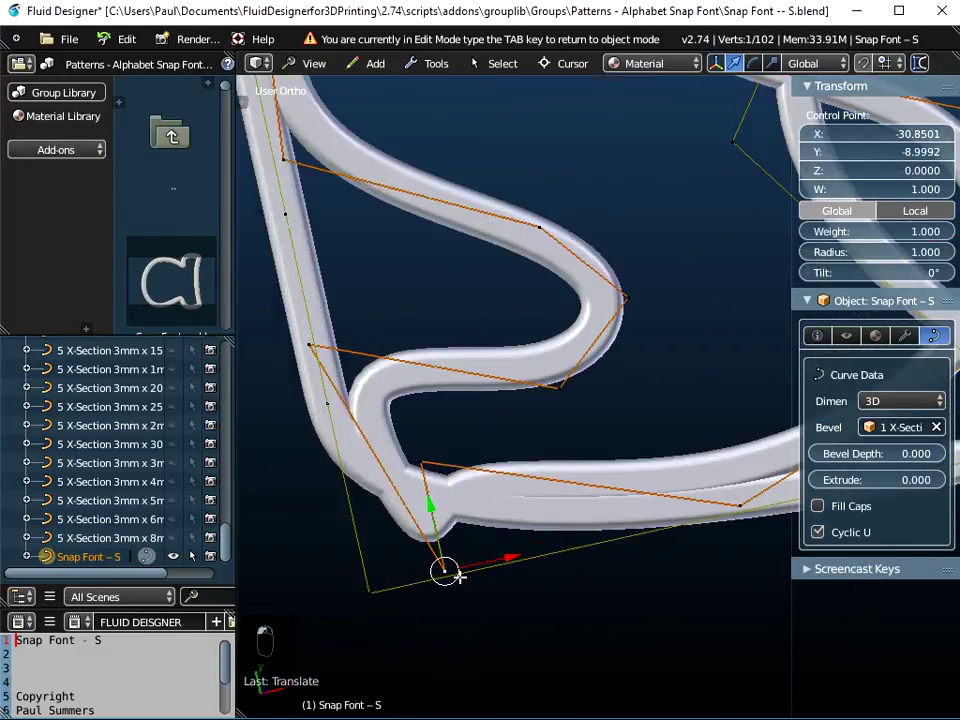
key(g)
key(y)
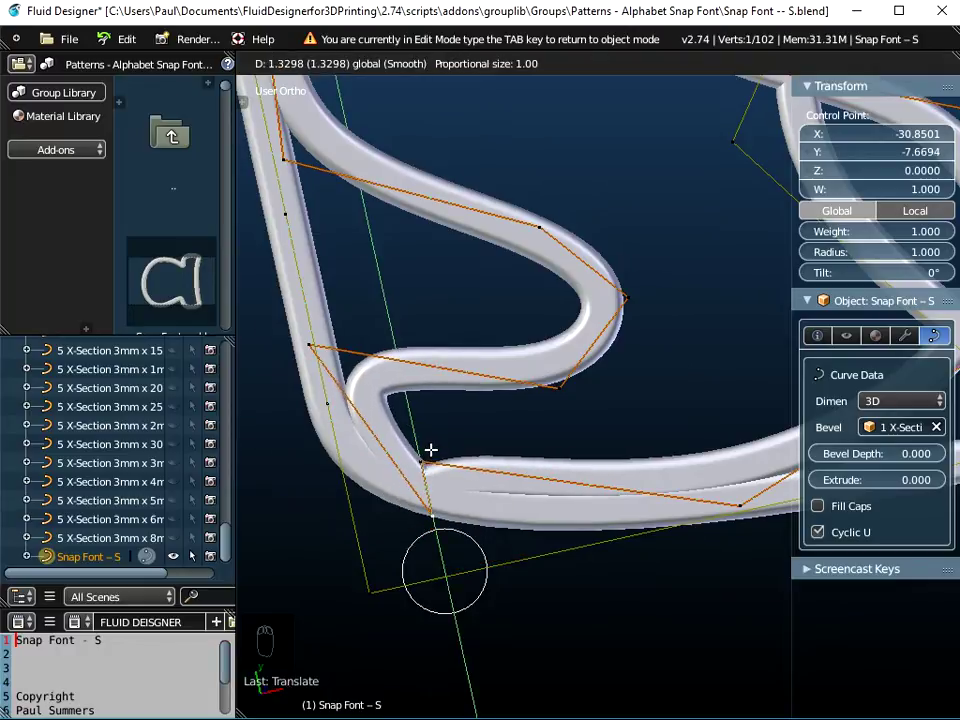
click(430, 451)
key(g)
key(y)
click(416, 462)
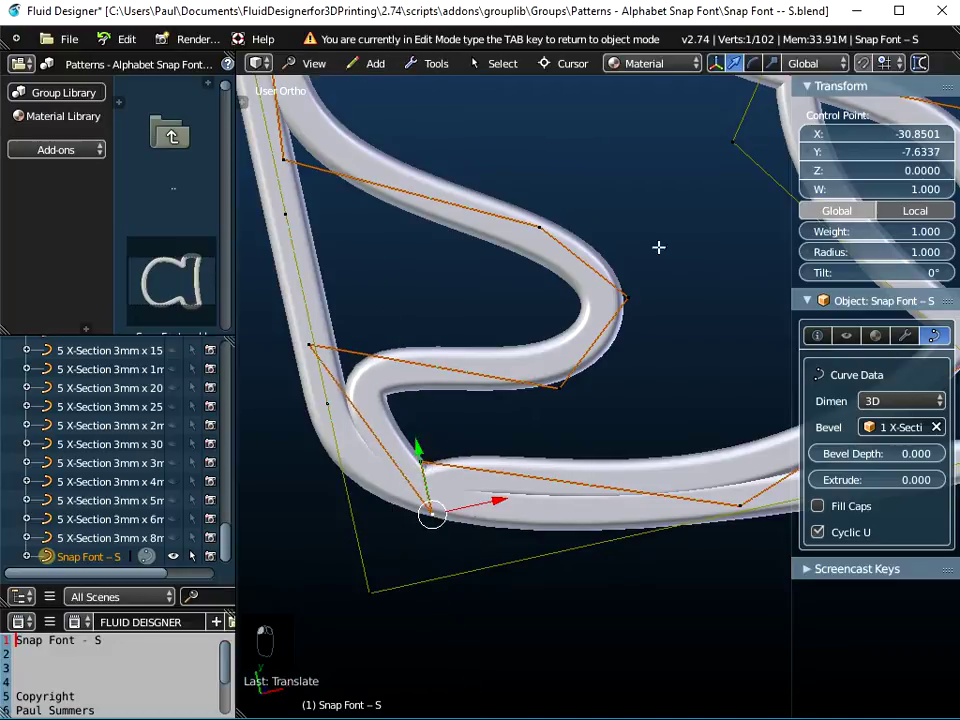
Check the lower corner of the first S against the border in Wire Frame shading and return to Material shading
click(658, 66)
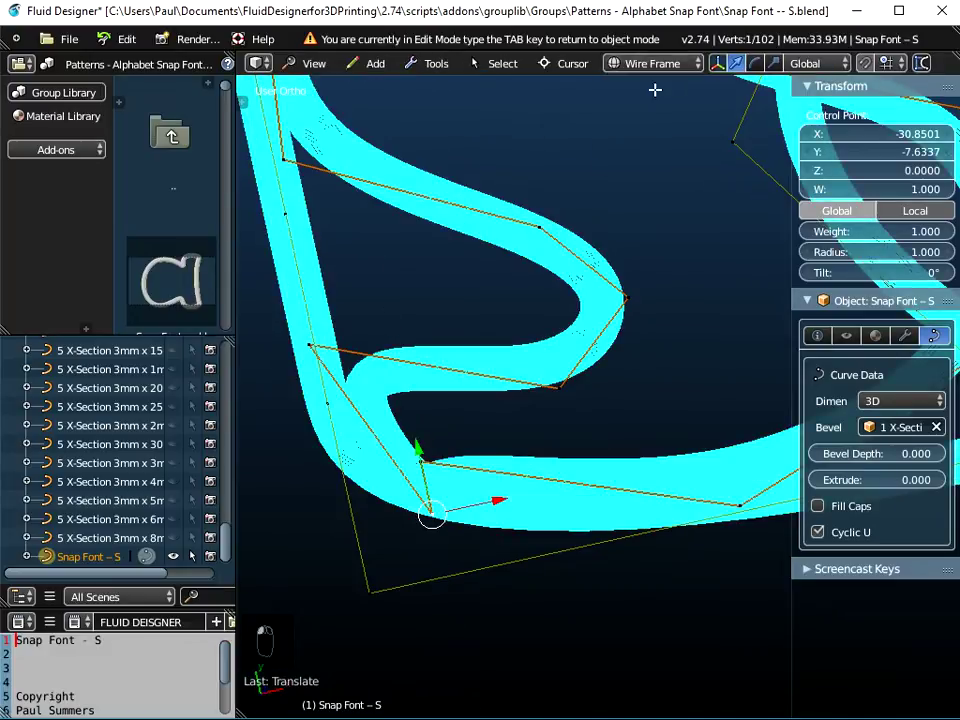
click(659, 64)
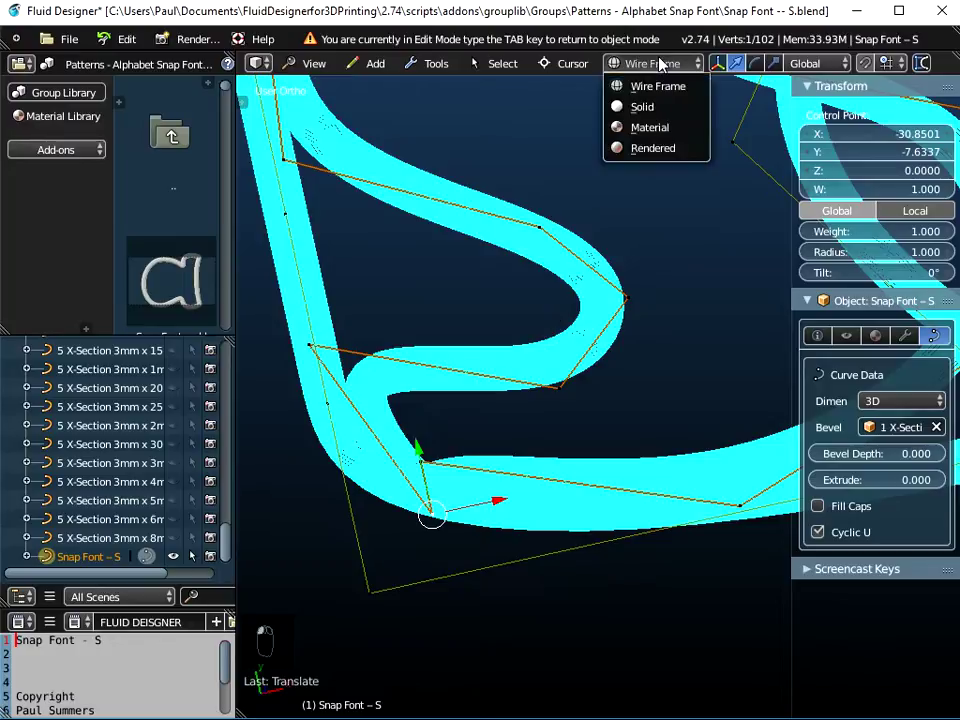
click(662, 128)
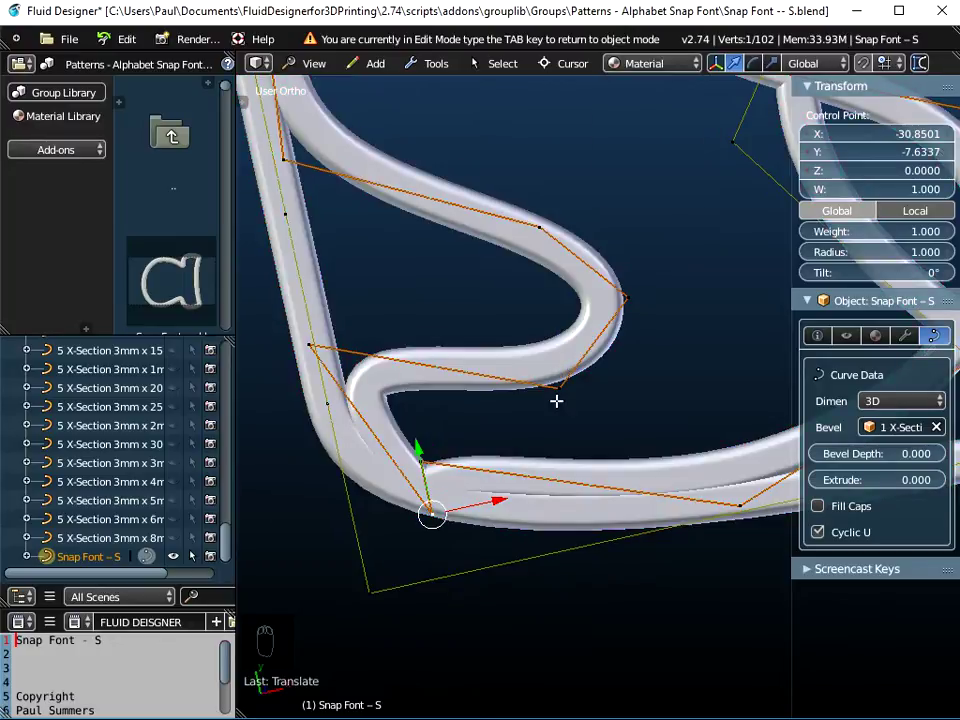
scroll(559, 400, down, 2)
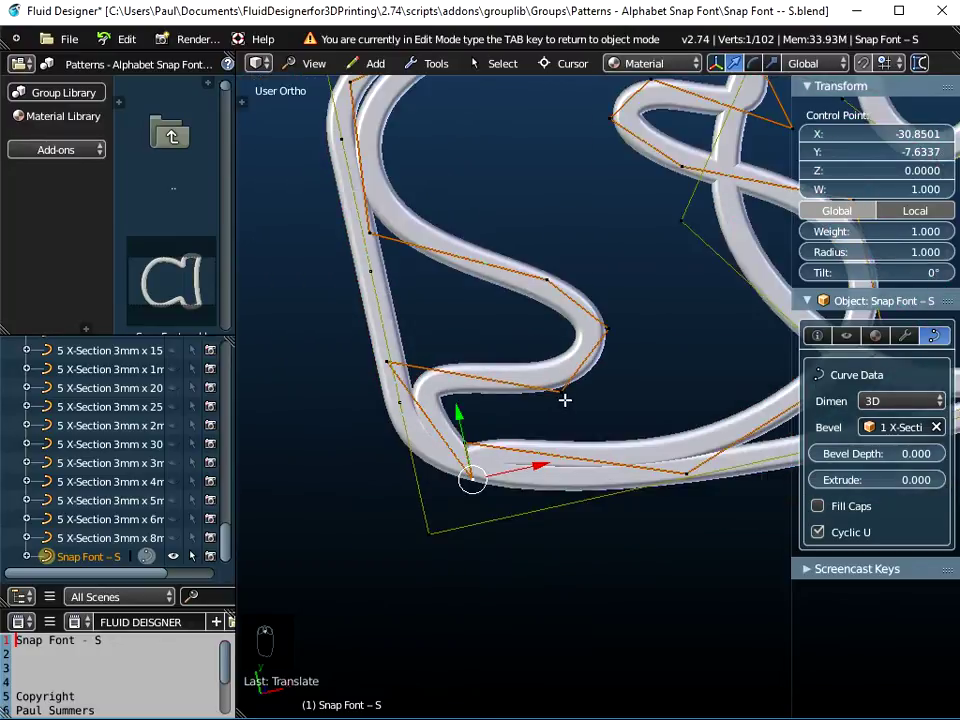
scroll(565, 400, down, 1)
Leave Edit Mode and show the whole name piece from the Top view
key(Tab)
middle_drag(598, 394, 435, 443)
click(313, 63)
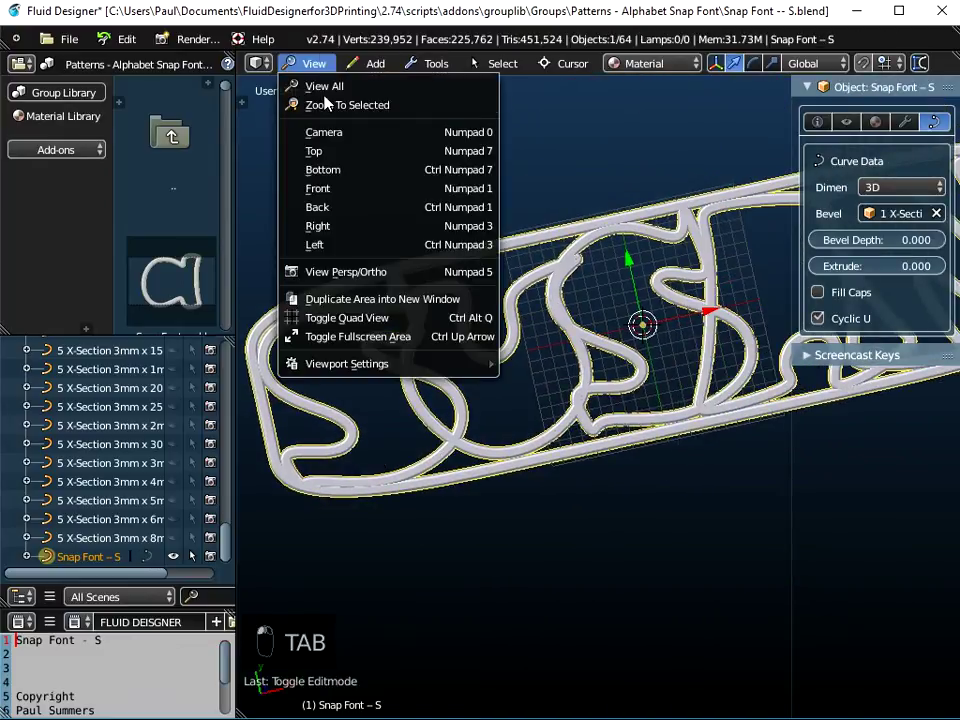
click(330, 151)
scroll(476, 347, down, 4)
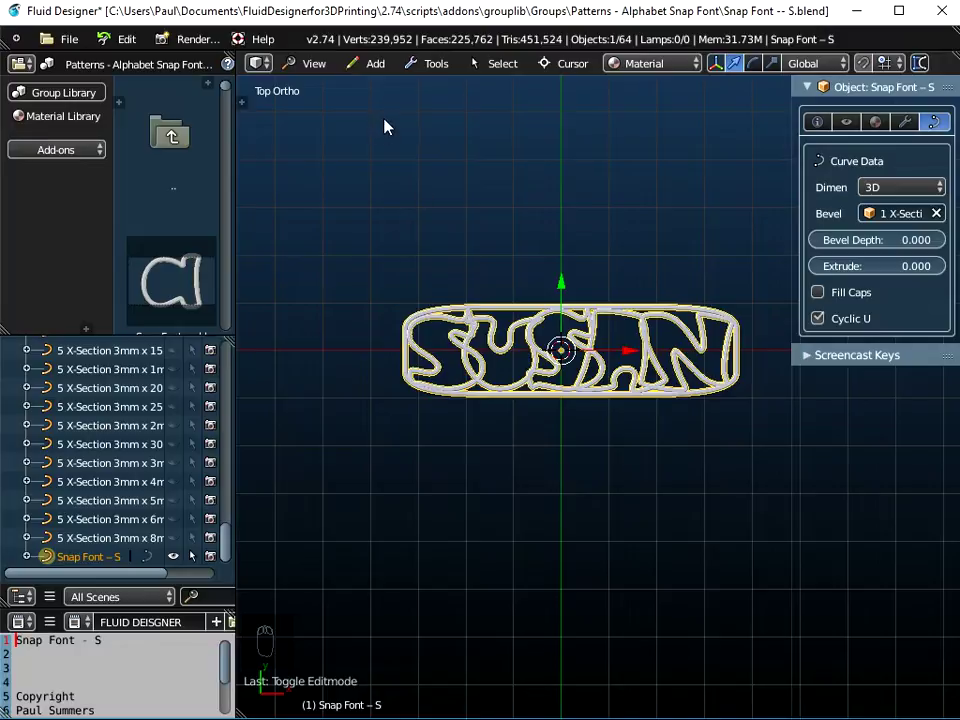
Show the operator settings and add a Spirals curve at the centre of the name piece
key(t)
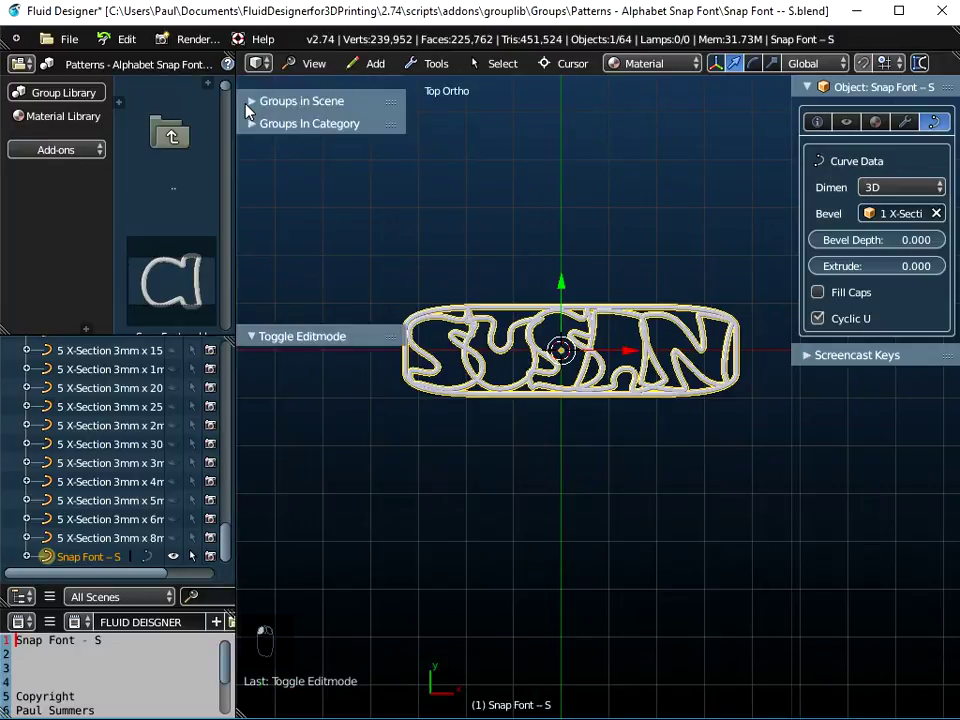
click(375, 64)
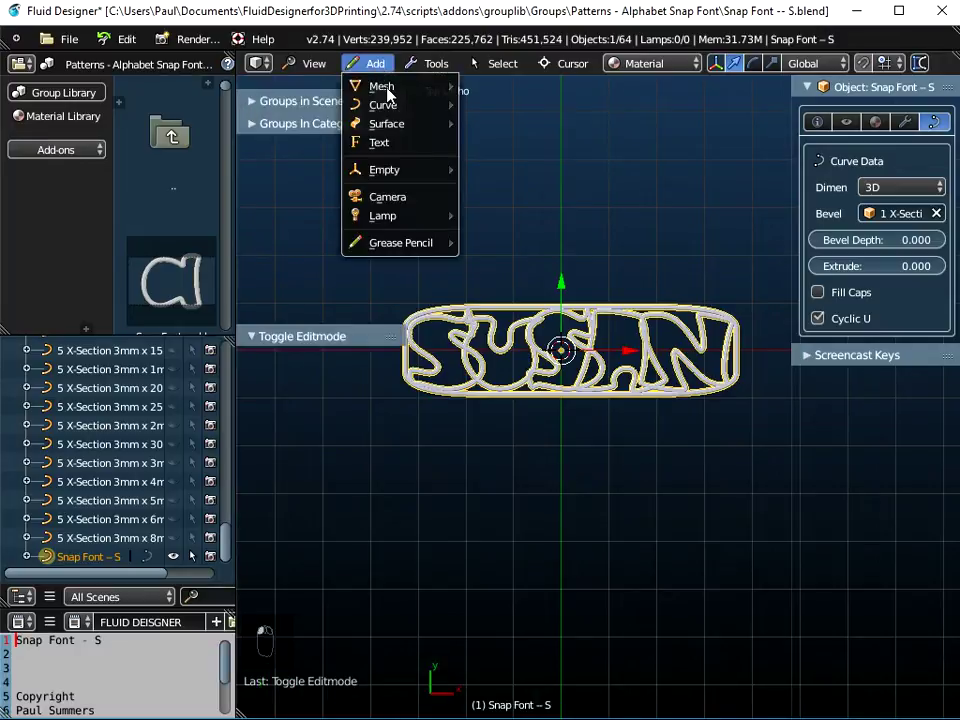
mouse_move(392, 105)
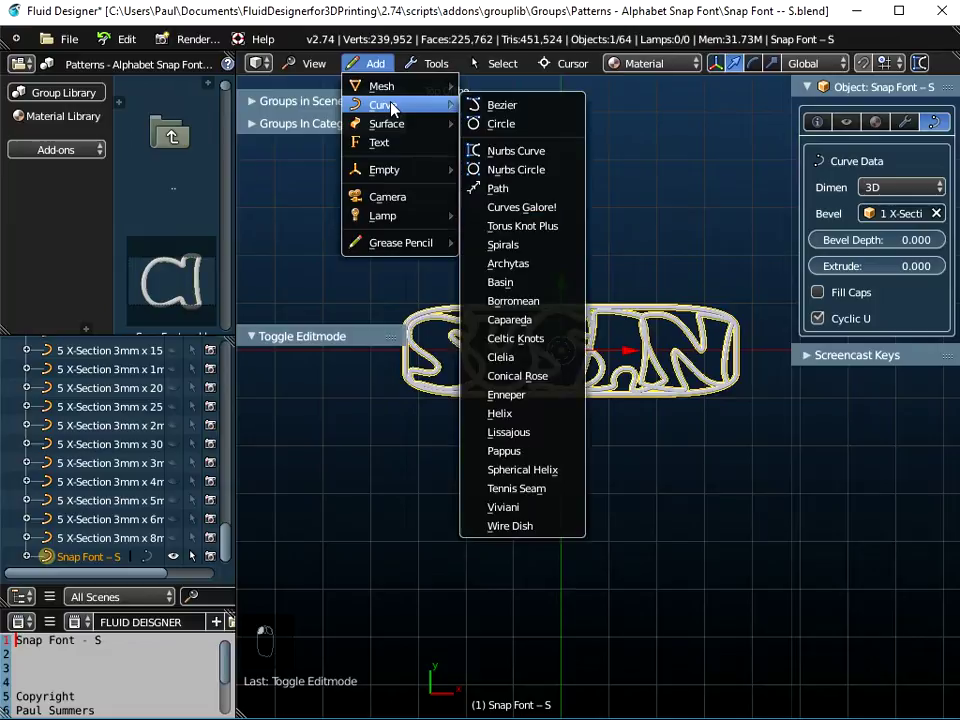
click(516, 247)
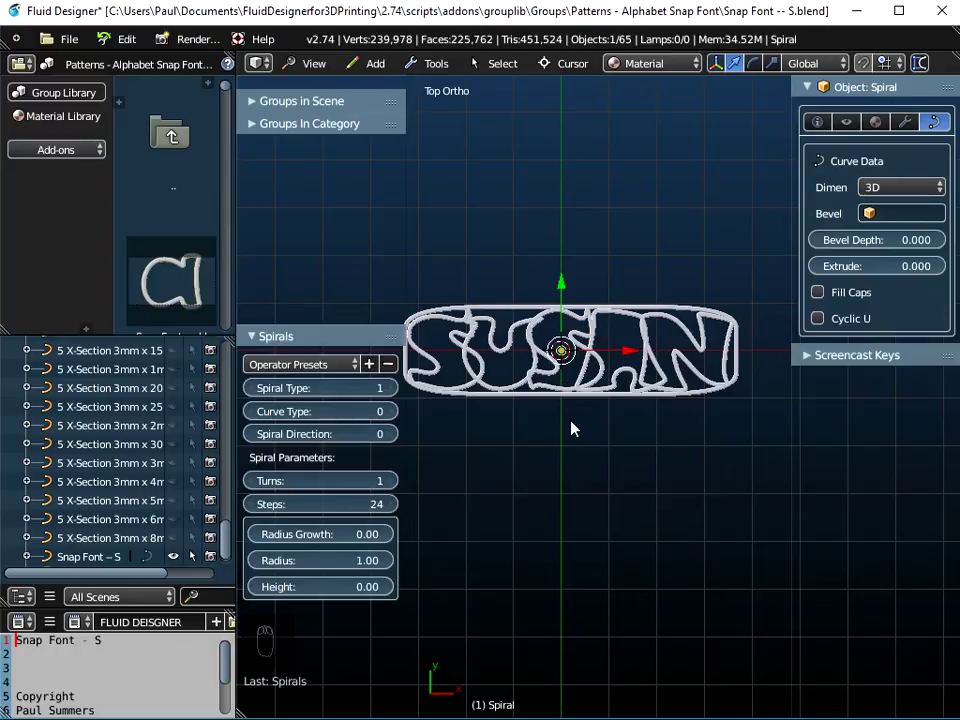
scroll(562, 369, up, 10)
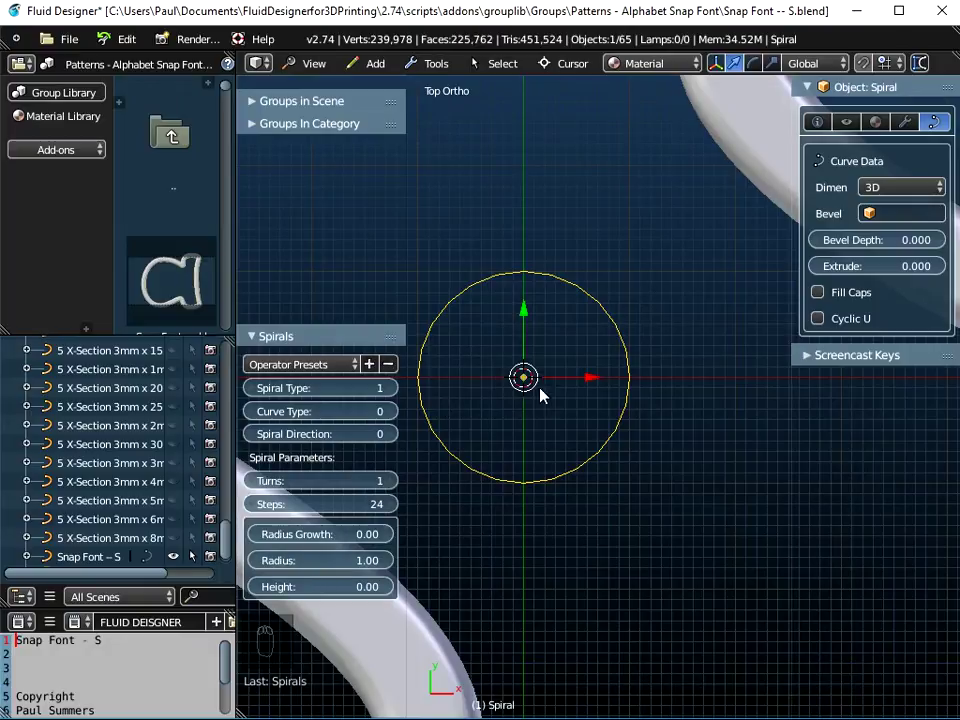
scroll(542, 392, down, 4)
scroll(574, 432, down, 8)
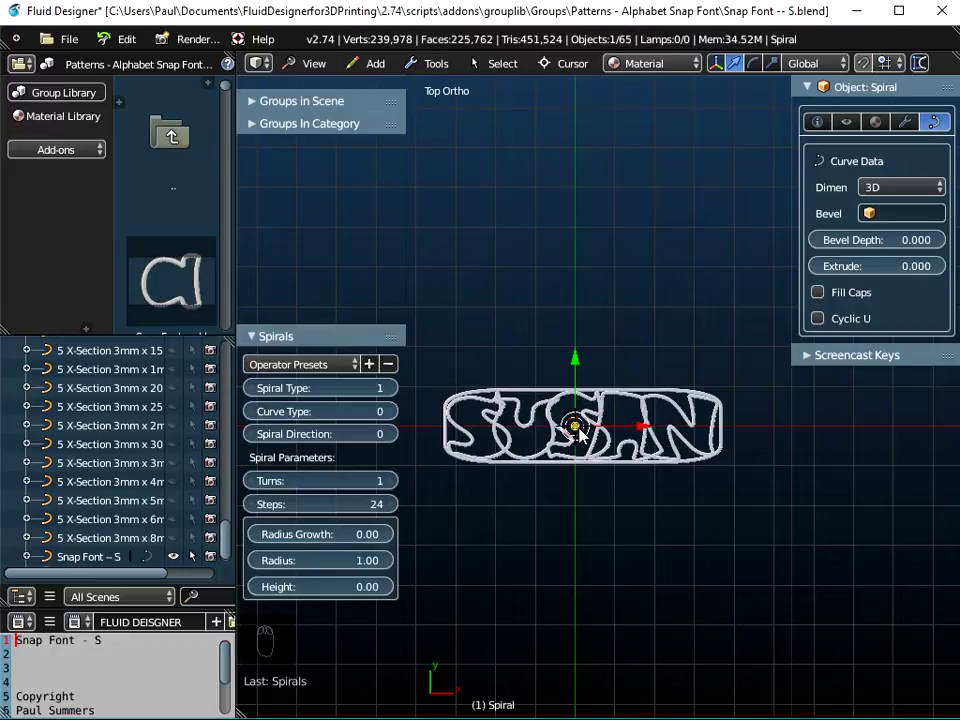
Set the spiral's radius to 35
click(317, 560)
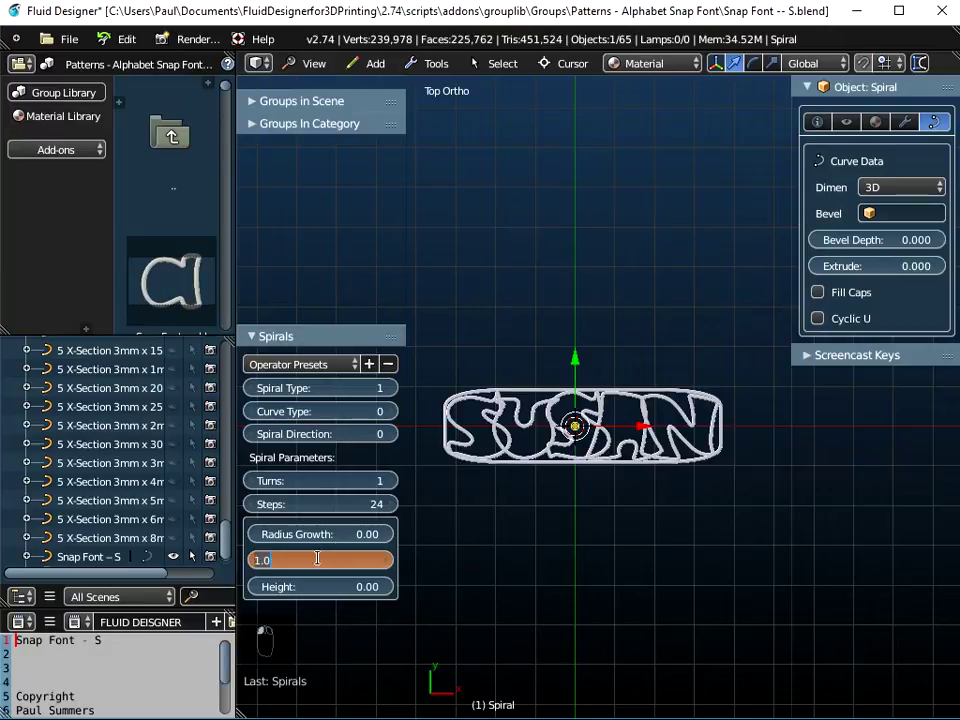
text(3)
key(Return)
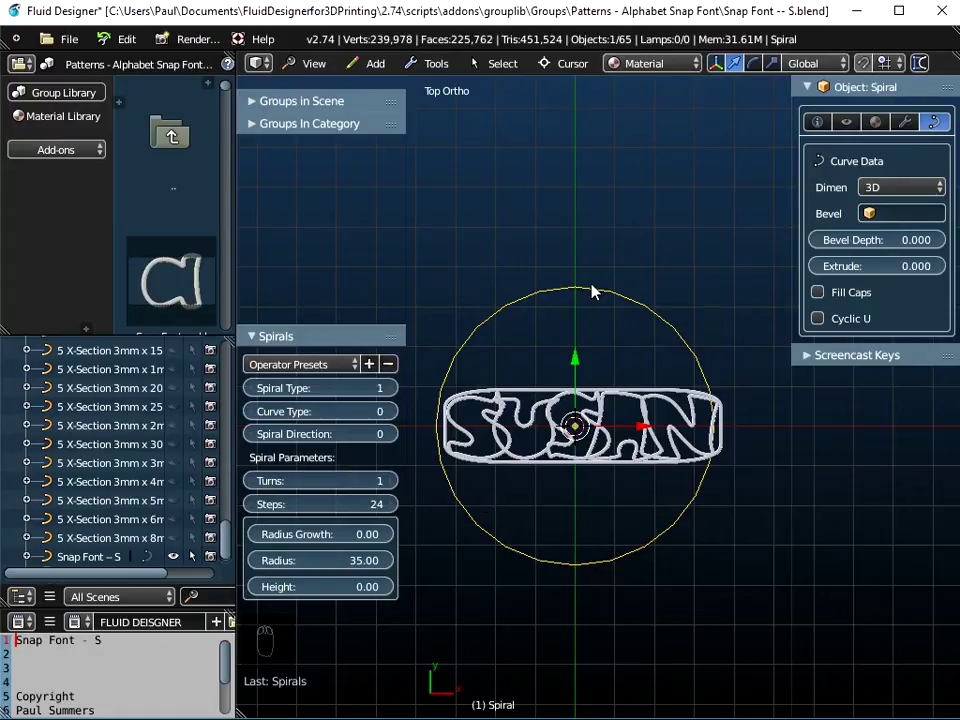
scroll(592, 291, up, 6)
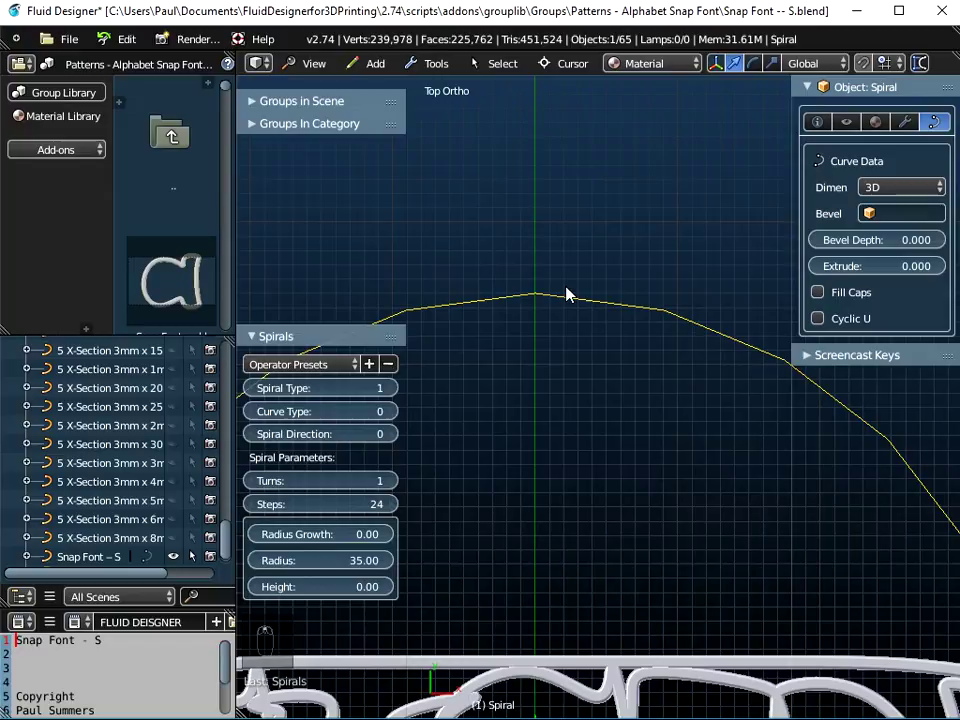
scroll(557, 298, down, 6)
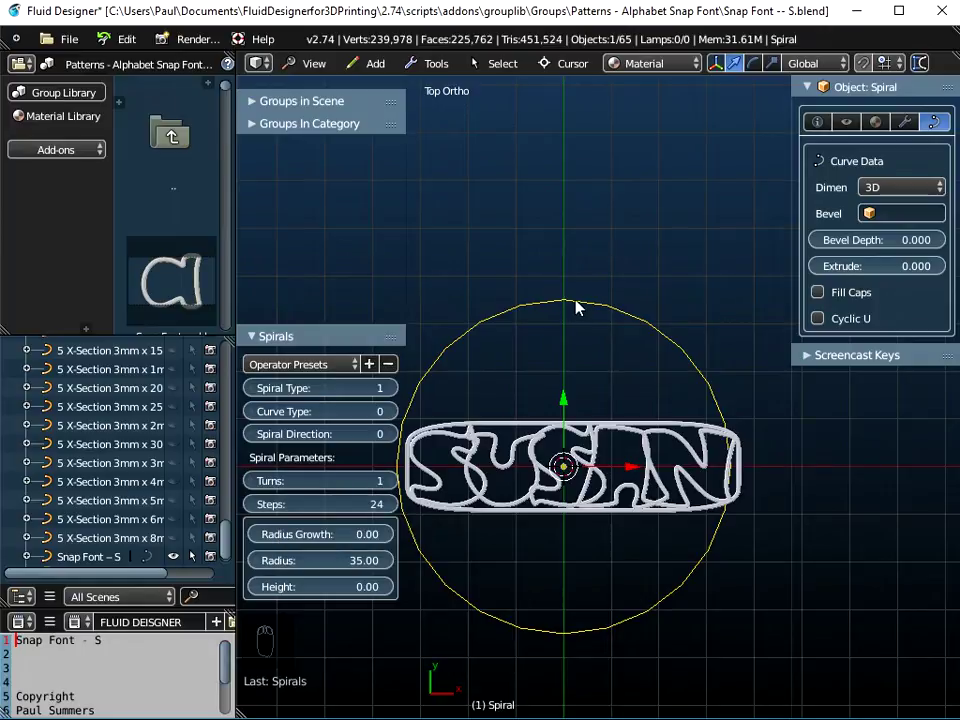
Smooth the spiral by setting its steps to 360
click(349, 505)
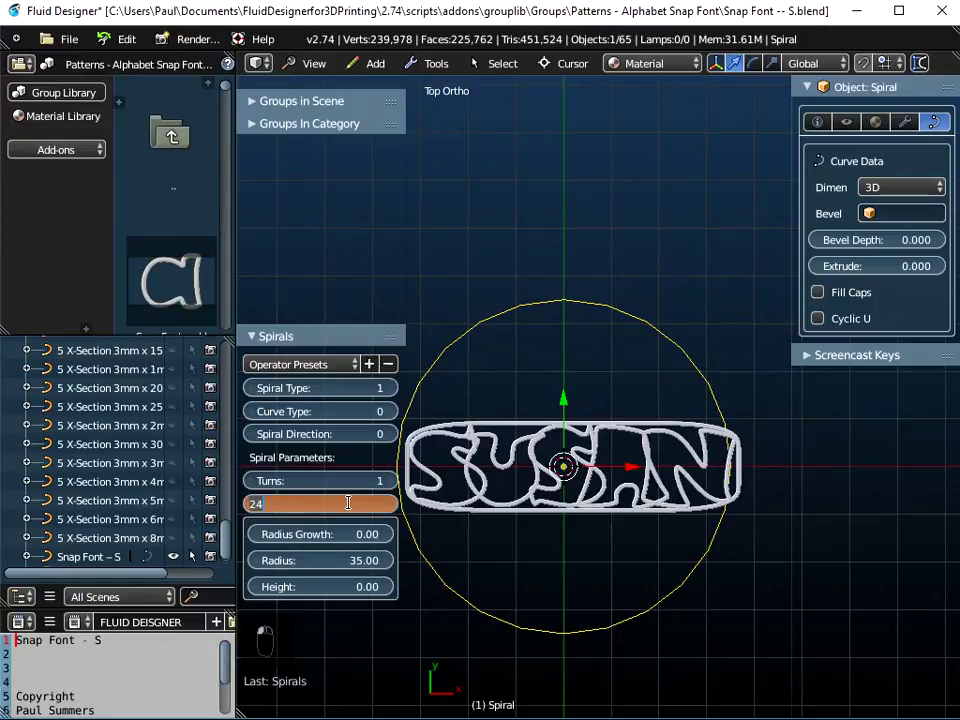
text(360)
key(Return)
scroll(620, 317, up, 2)
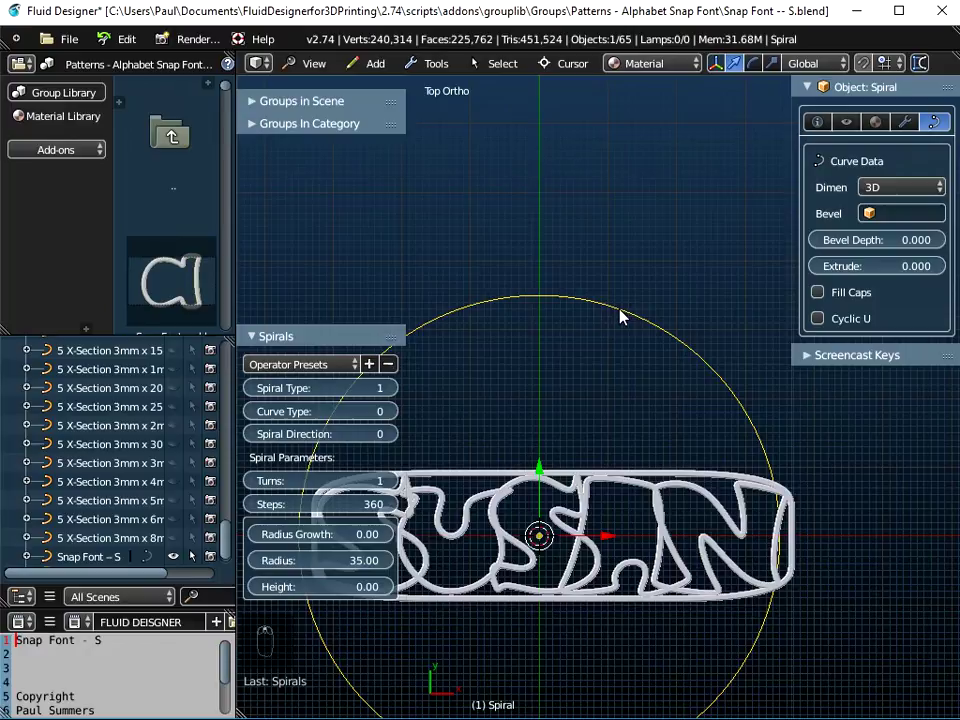
scroll(620, 317, up, 2)
scroll(620, 317, down, 2)
scroll(590, 514, down, 3)
Set the spiral's height to 10 and hide the operator settings
middle_drag(590, 514, 600, 455)
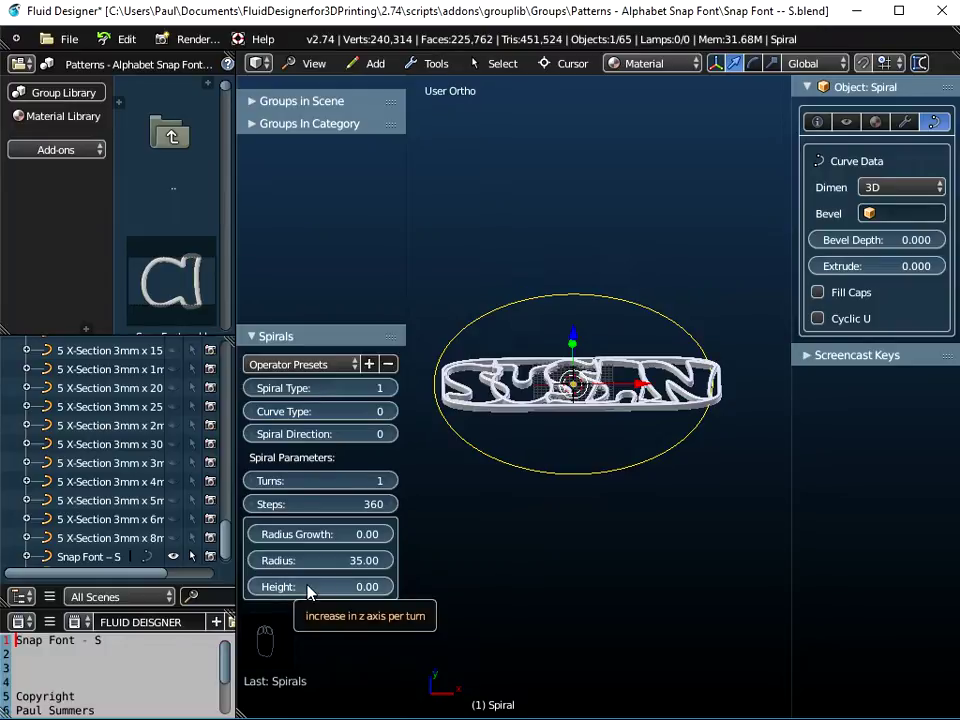
drag(308, 590, 348, 592)
click(345, 588)
key(BackSpace)
text(10)
key(Return)
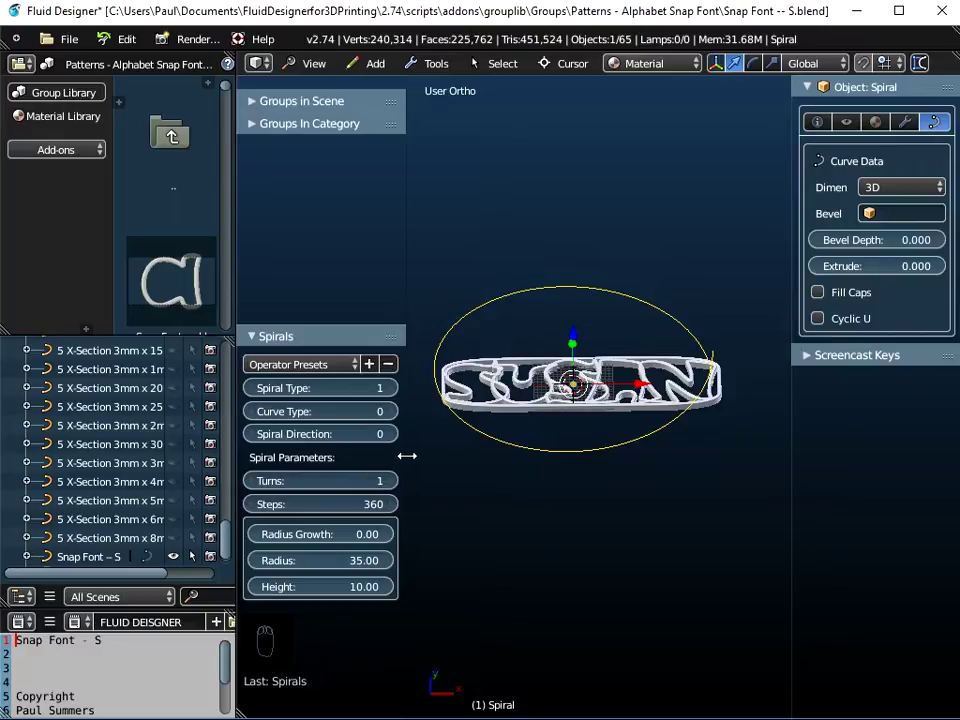
drag(407, 456, 228, 453)
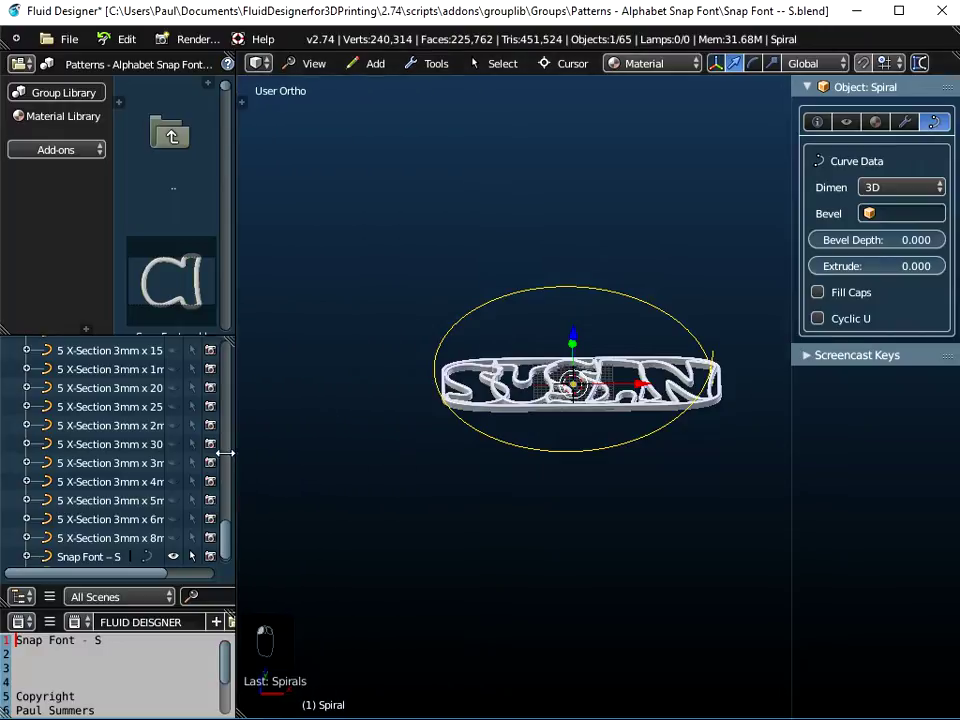
Rotate the joined name piece 90° about the global X axis so it stands upright within the spiral
mouse_move(561, 542)
middle_down()
mouse_move(566, 388)
mouse_move(544, 441)
mouse_move(547, 540)
mouse_move(433, 411)
mouse_move(510, 528)
mouse_move(549, 456)
mouse_move(551, 521)
middle_up()
right_click(617, 362)
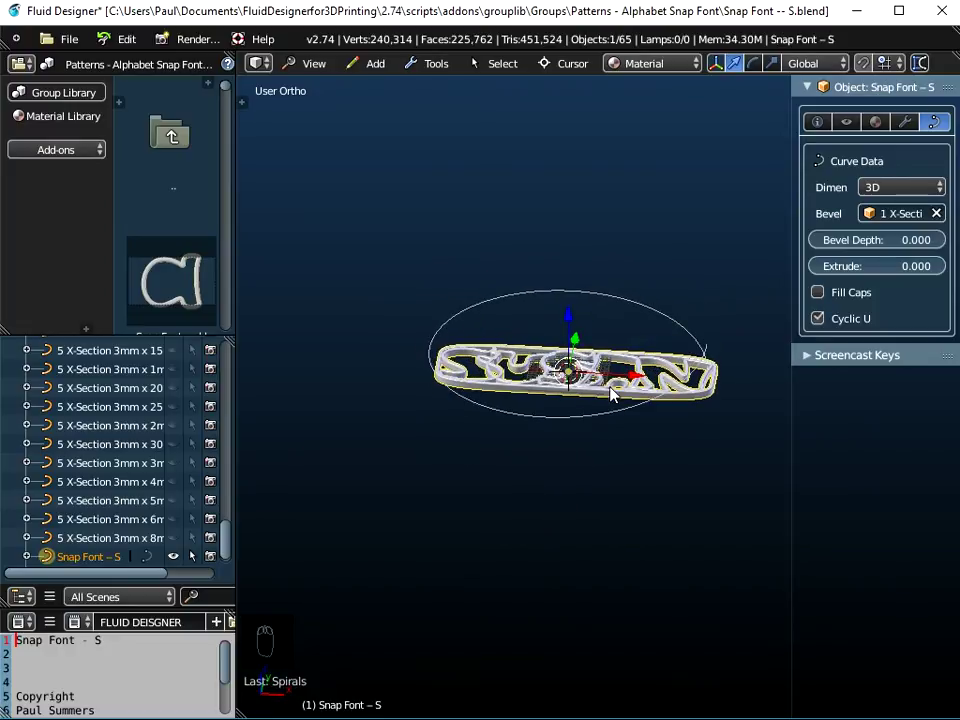
scroll(611, 396, up, 4)
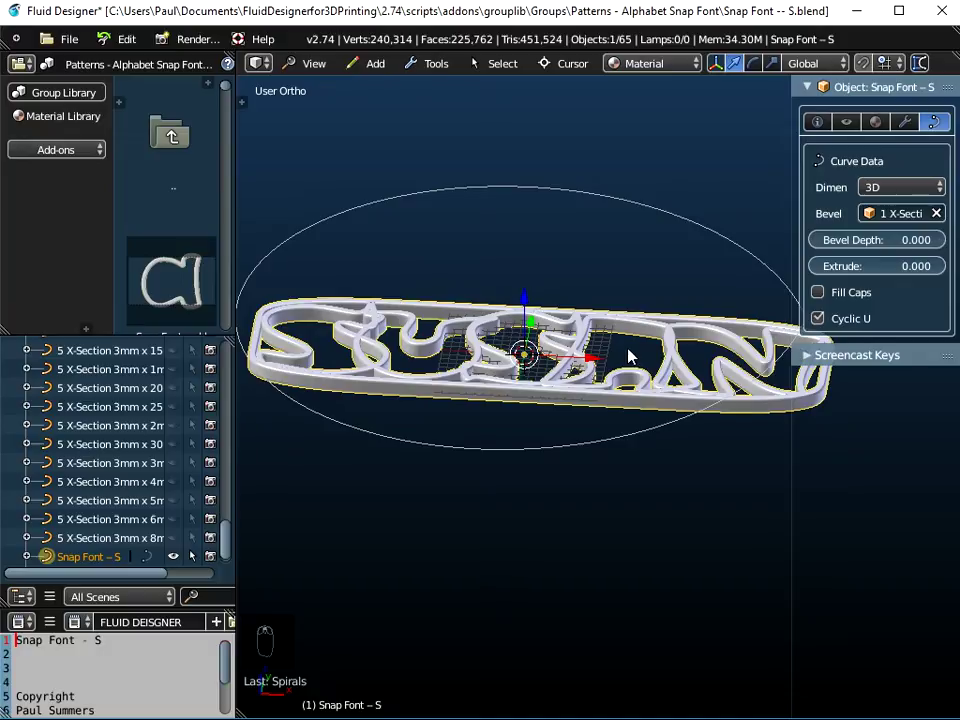
middle_drag(578, 490, 690, 322)
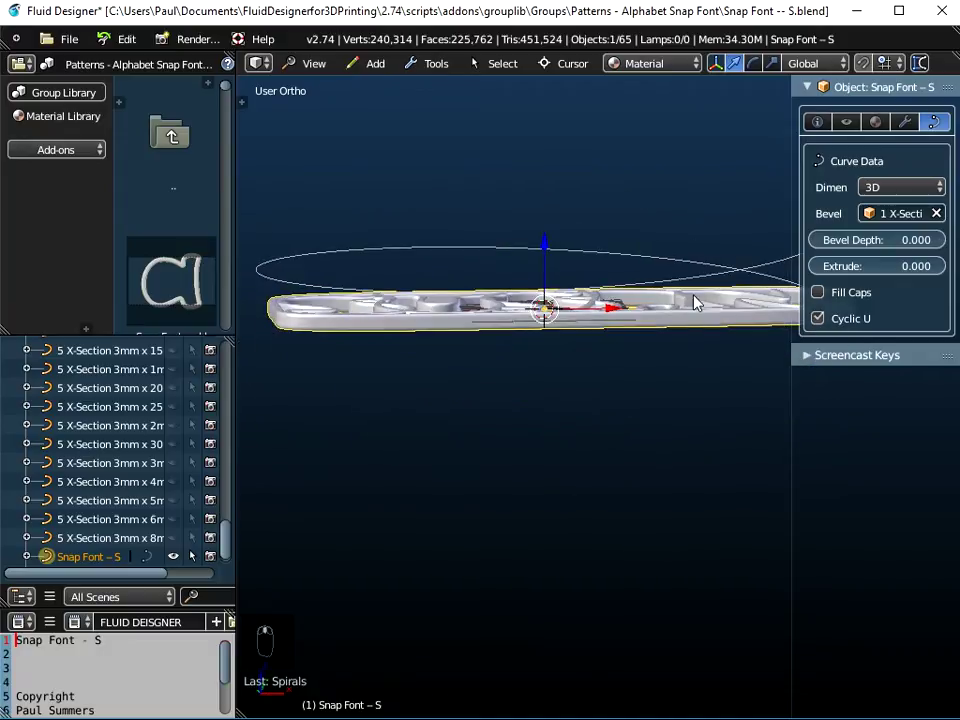
middle_drag(587, 431, 571, 460)
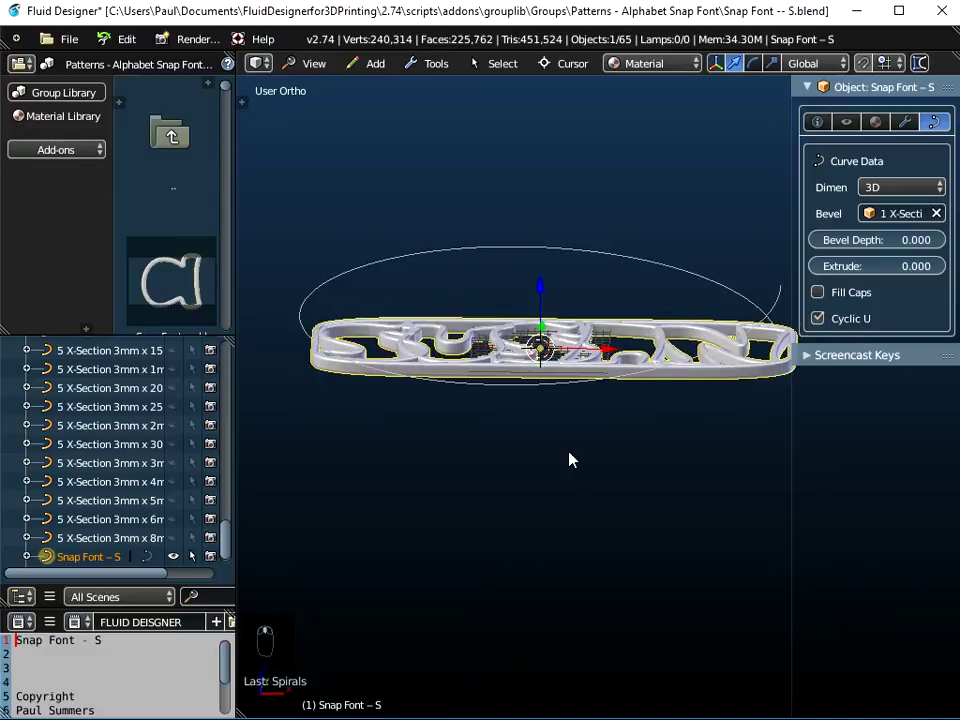
key(r)
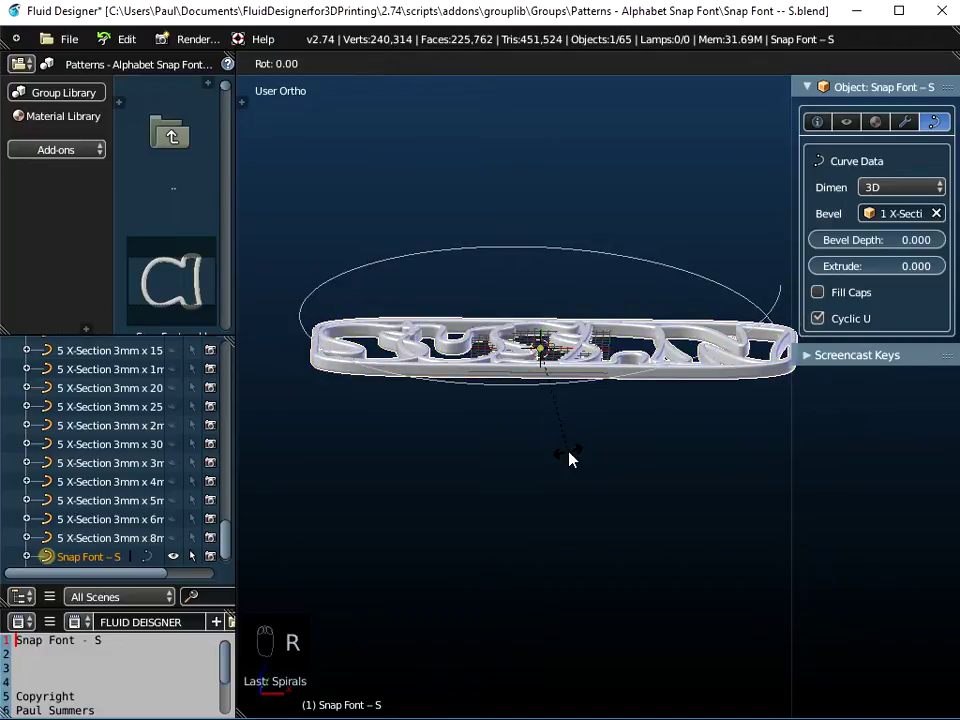
key(x)
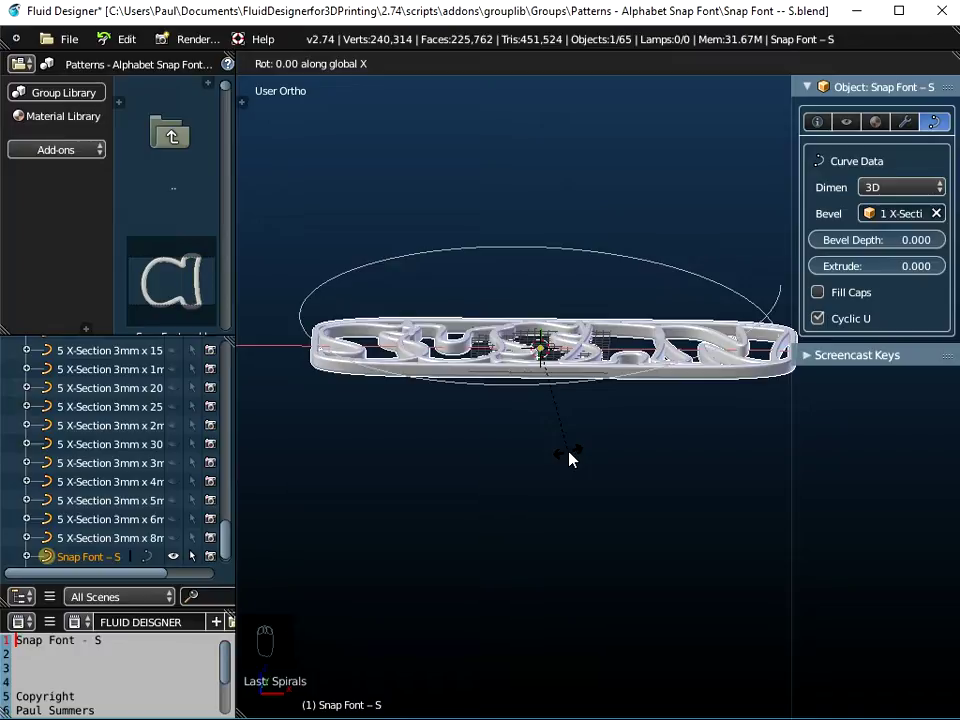
text(90)
key(Return)
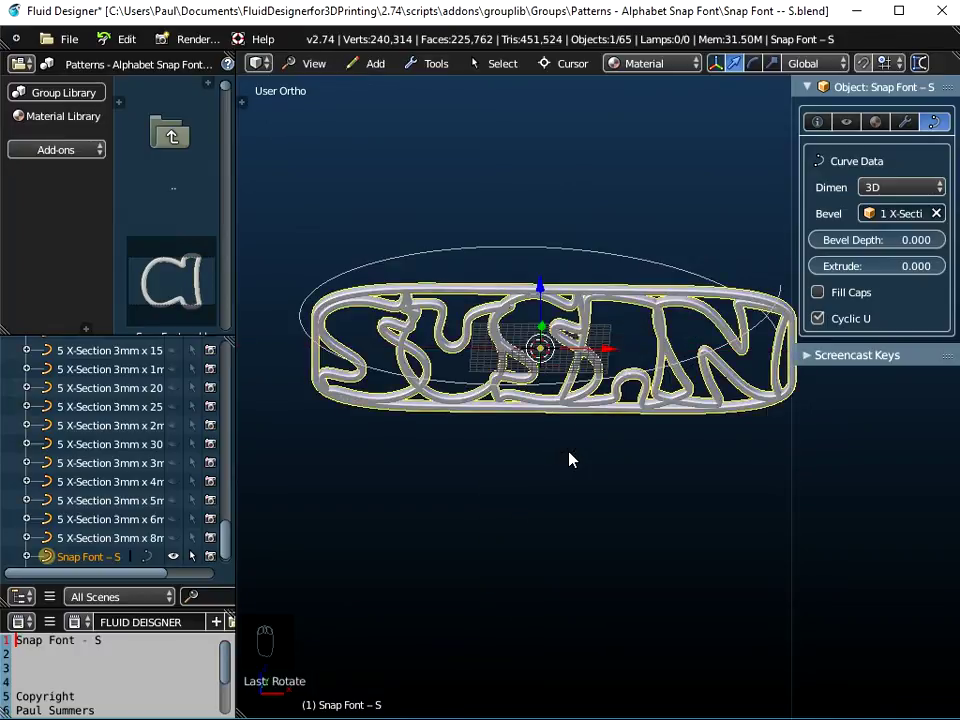
Show the name piece's object information and examine its dimensions, rotation and position against the spiral
mouse_move(568, 521)
middle_down()
mouse_move(617, 414)
mouse_move(553, 469)
mouse_move(515, 586)
mouse_move(574, 514)
middle_up()
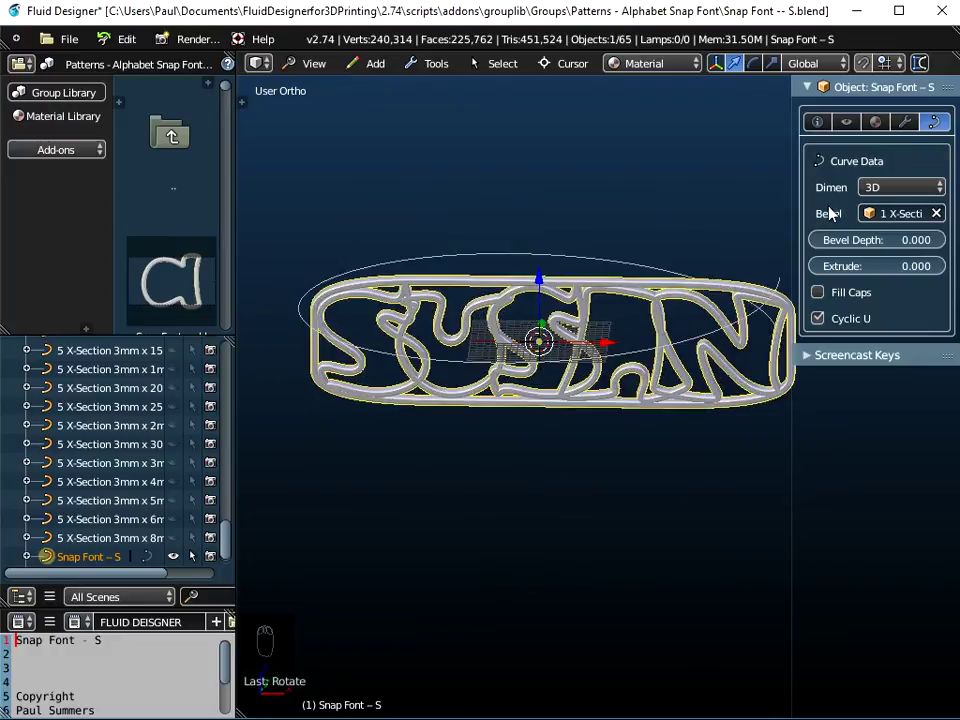
drag(792, 196, 757, 190)
click(782, 122)
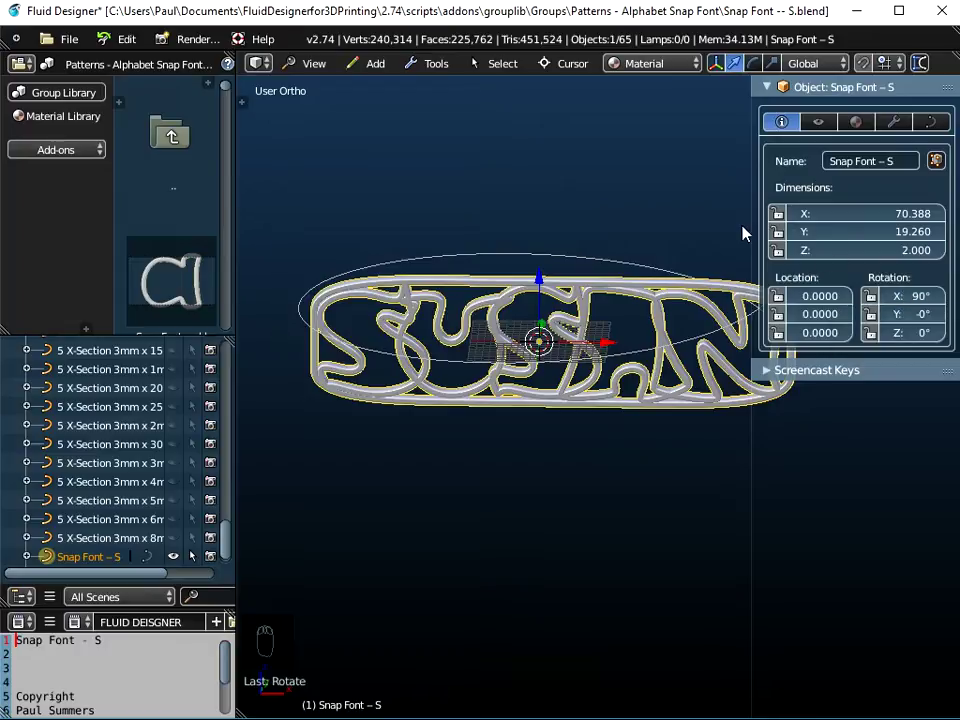
drag(751, 222, 765, 221)
middle_drag(570, 413, 553, 491)
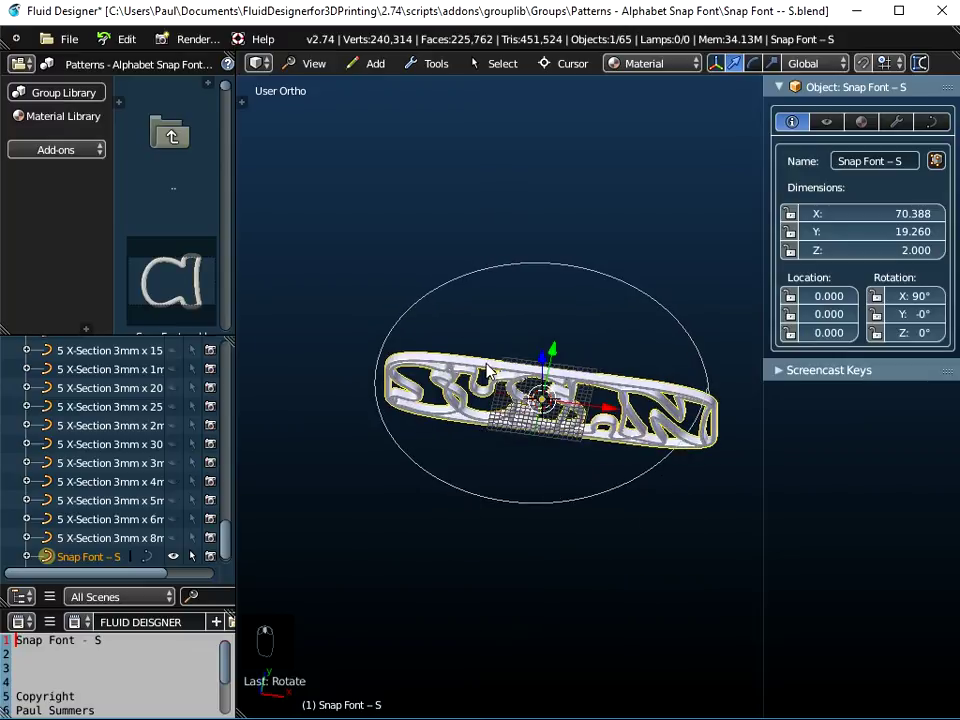
middle_drag(650, 383, 535, 375)
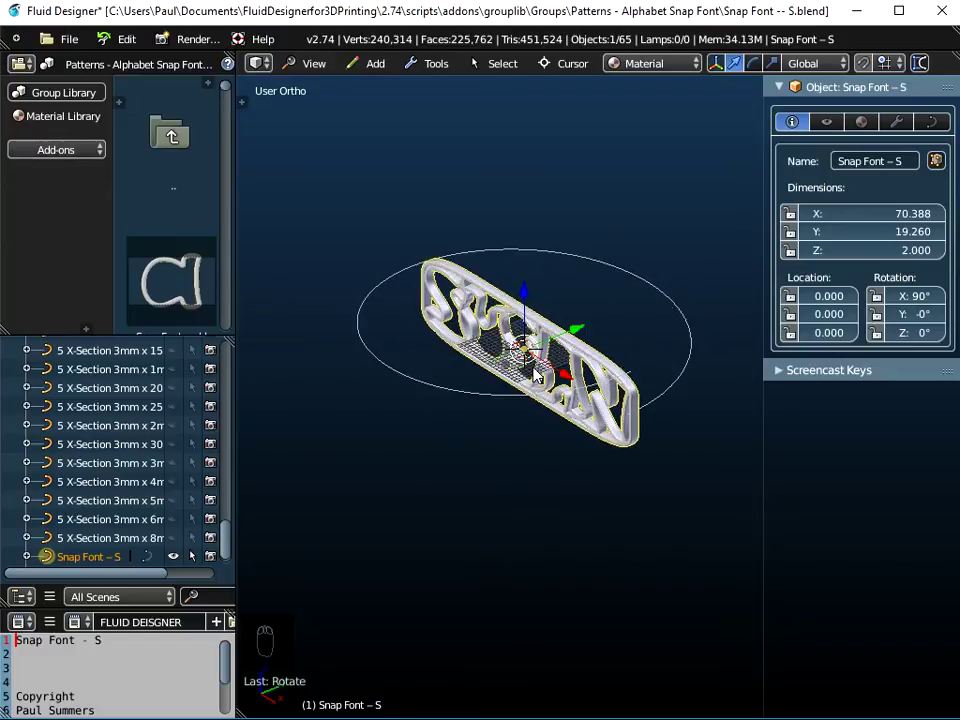
Add a Curve modifier to the name piece and choose Spiral as its deforming object
click(896, 124)
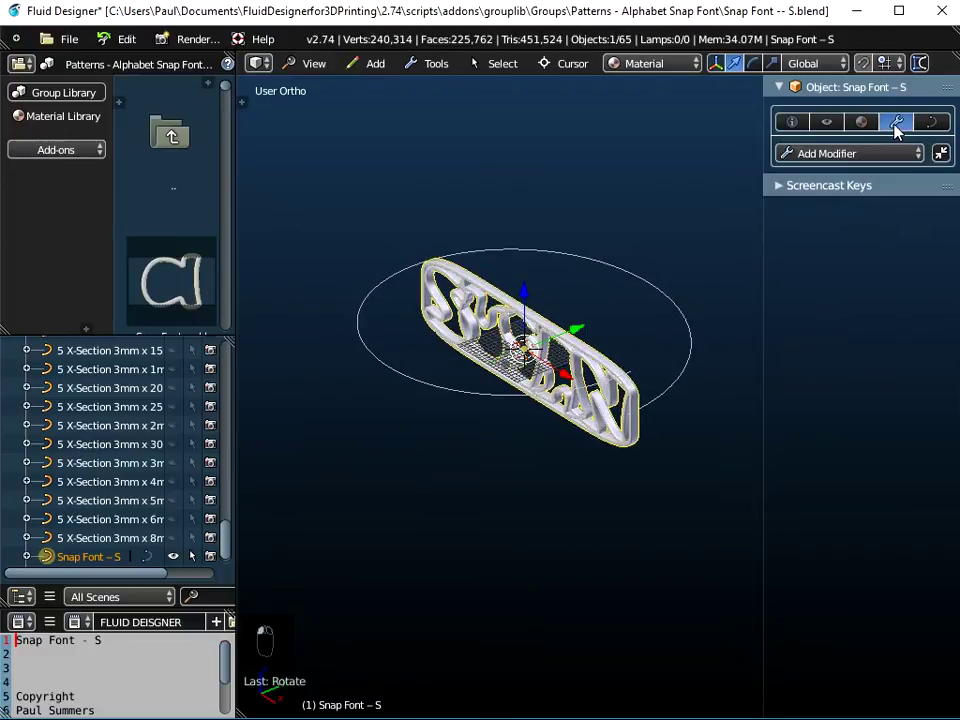
click(855, 152)
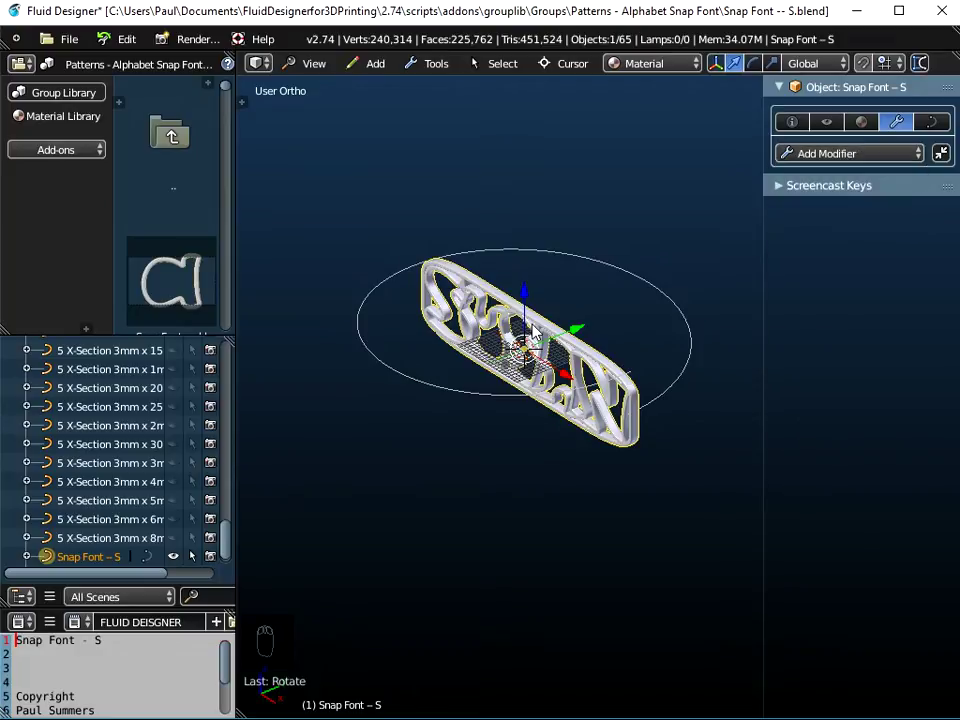
click(843, 155)
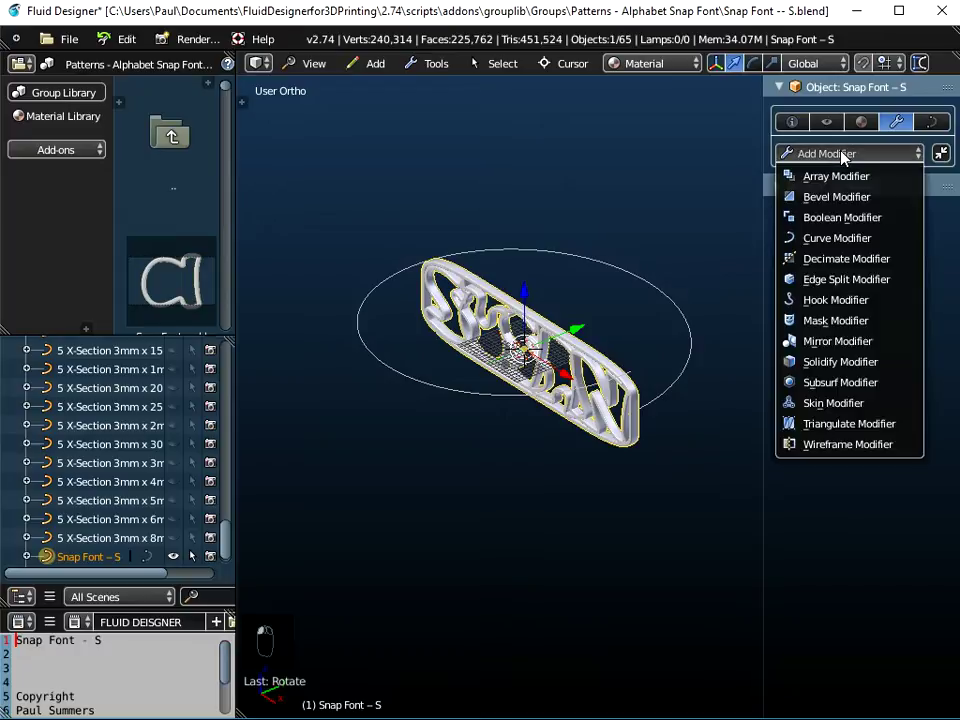
click(832, 242)
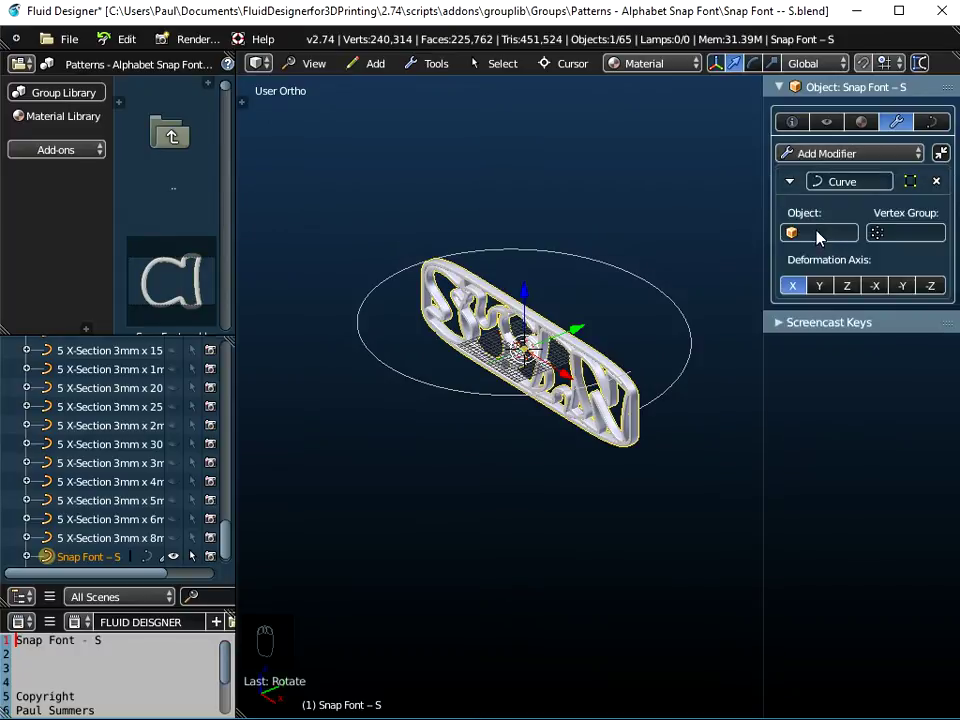
click(818, 235)
scroll(790, 322, down, 9)
scroll(798, 330, down, 20)
scroll(798, 330, down, 20)
scroll(790, 325, down, 6)
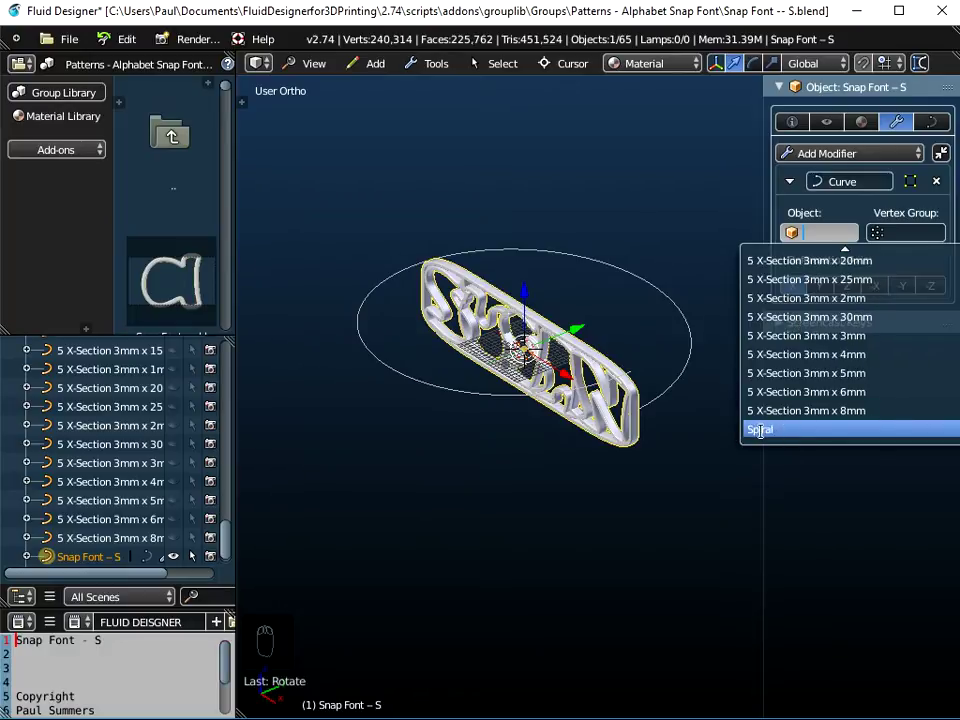
click(760, 430)
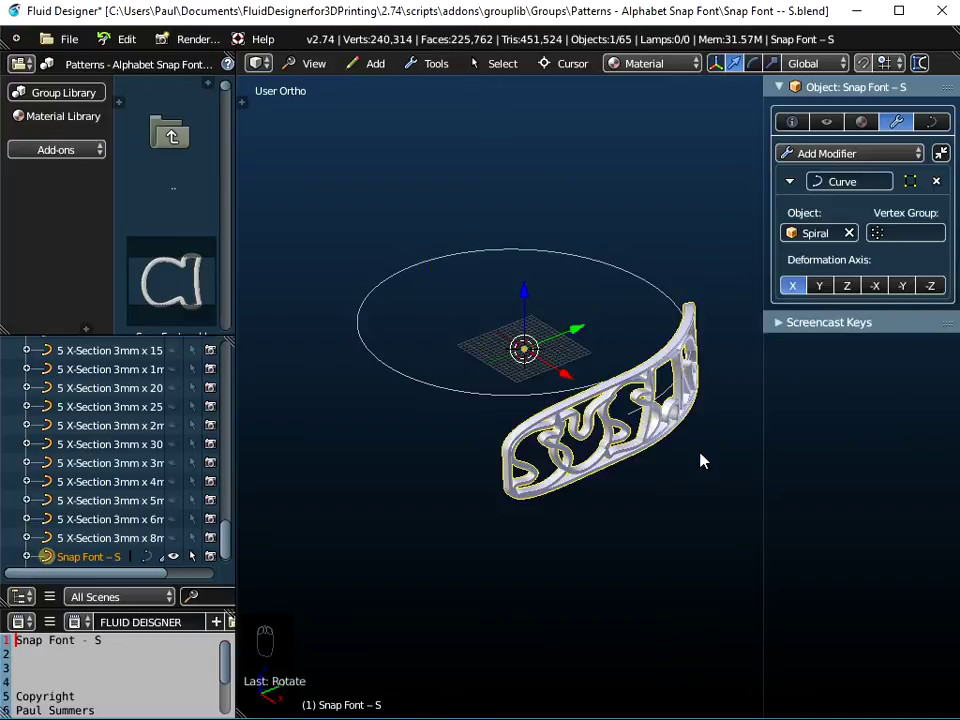
In front view, move all the name piece's control points about 33.2 along X in Edit Mode, bringing its starting edge to the origin
middle_drag(706, 427, 588, 598)
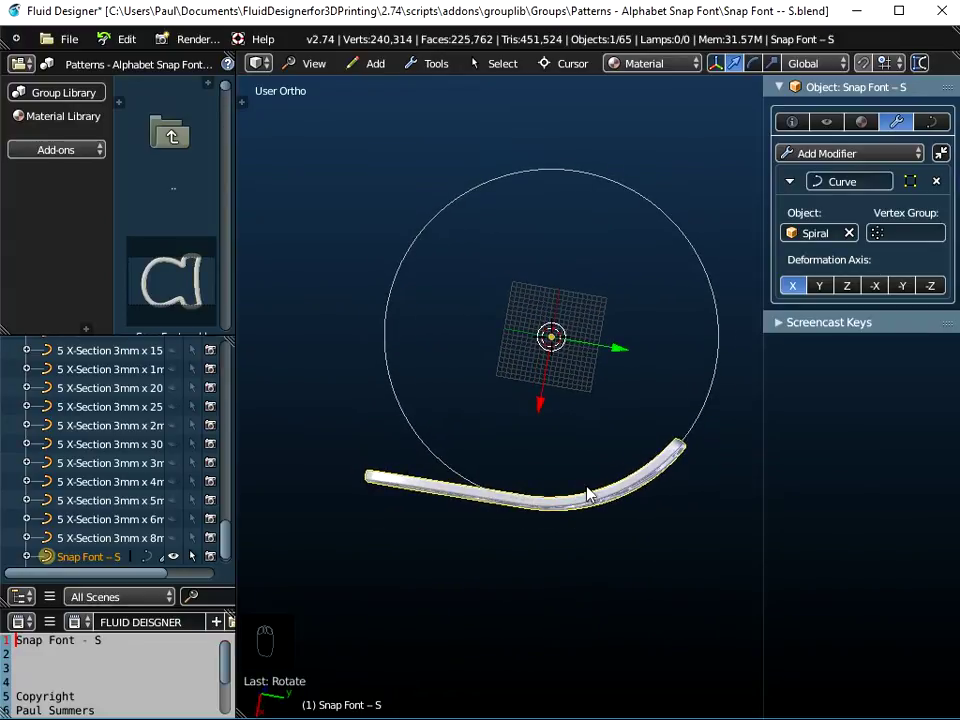
middle_drag(549, 486, 494, 167)
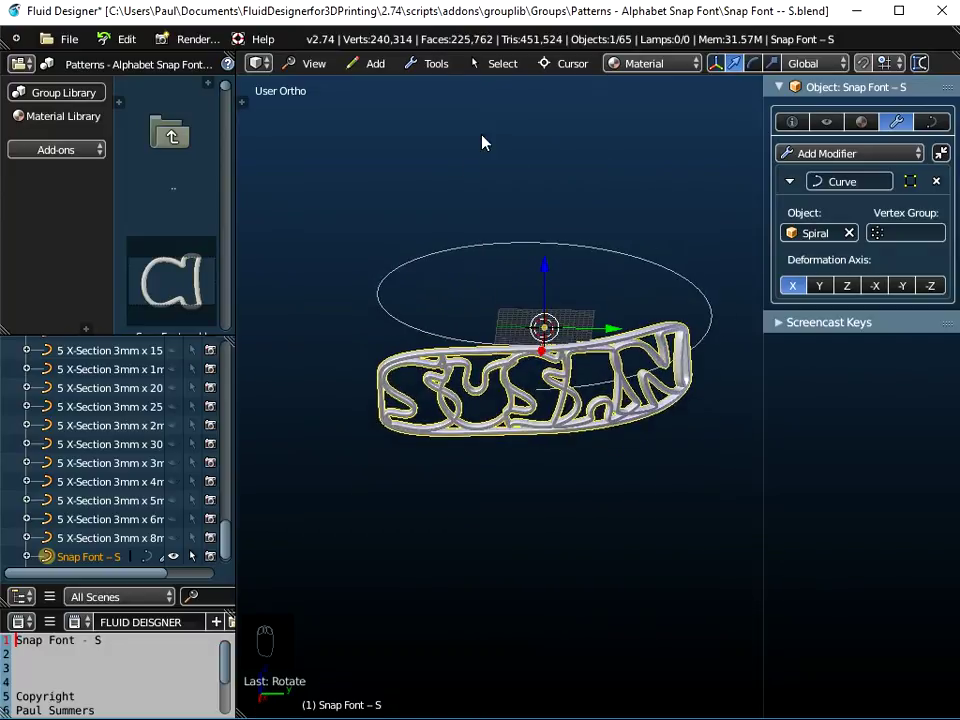
click(313, 64)
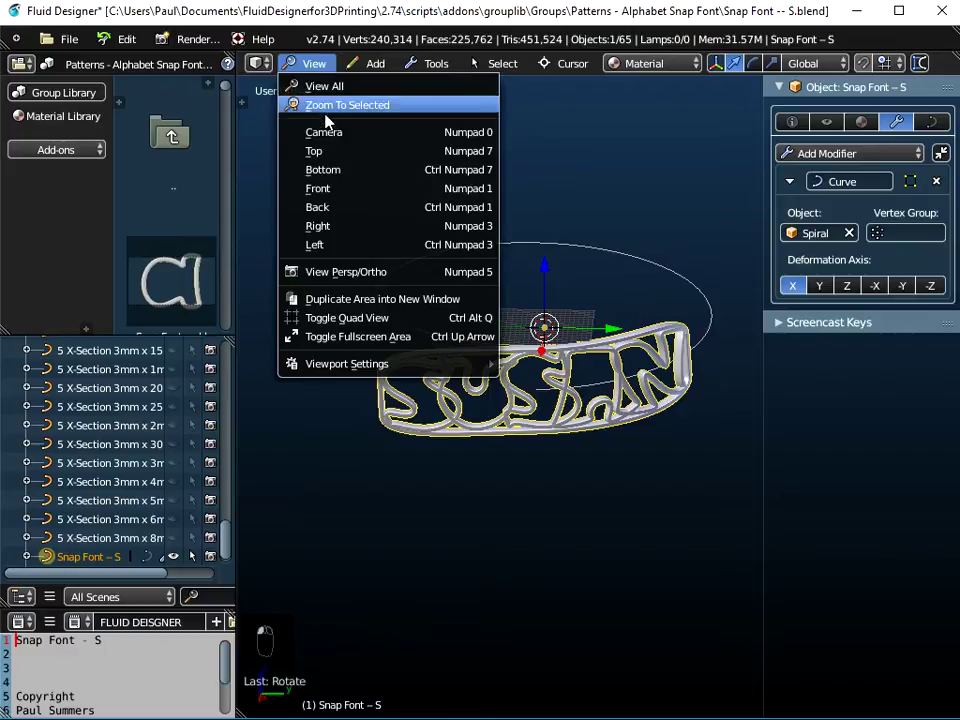
click(332, 190)
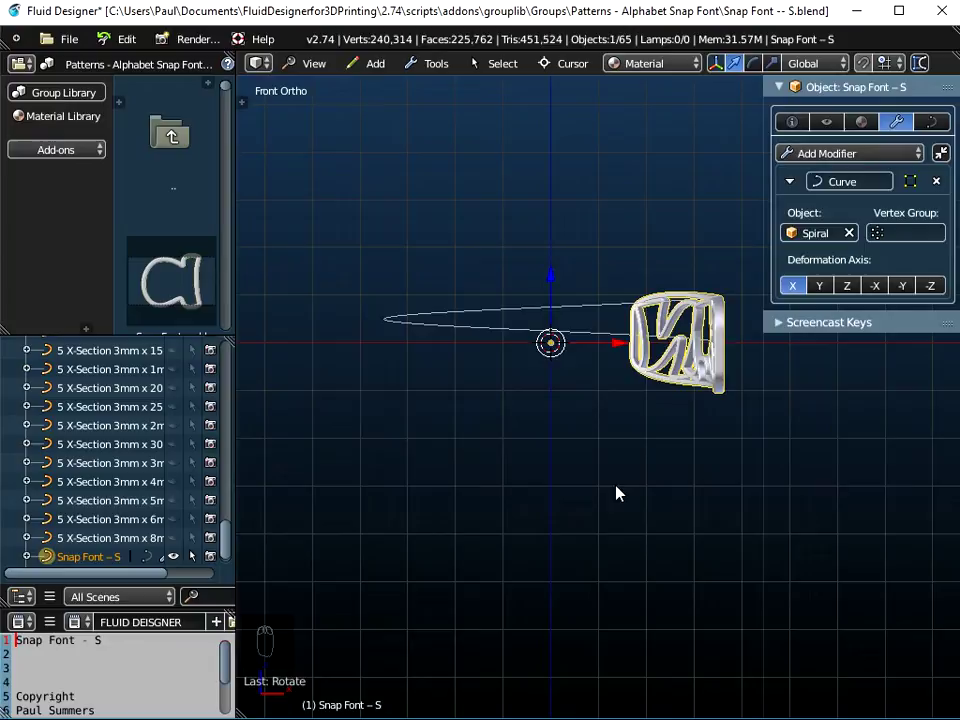
key(Tab)
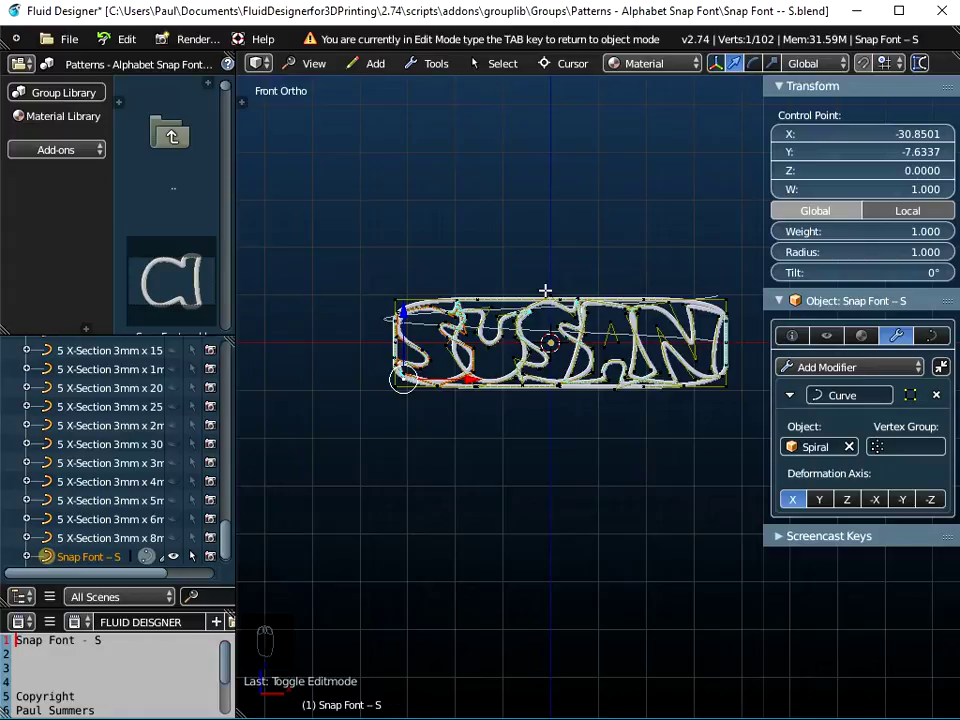
key(a)
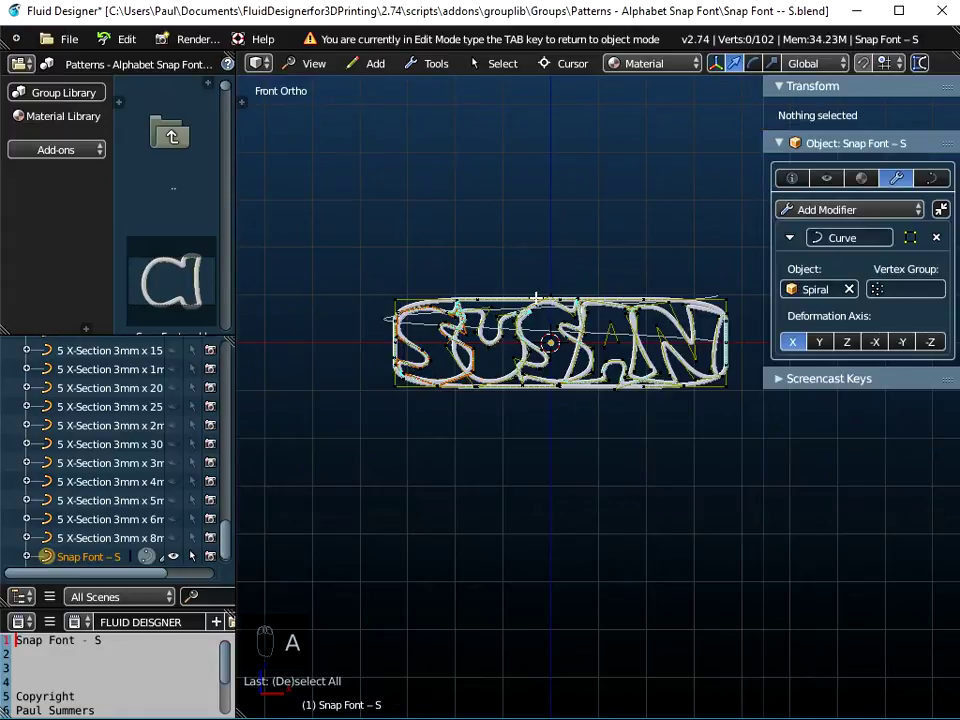
key(a)
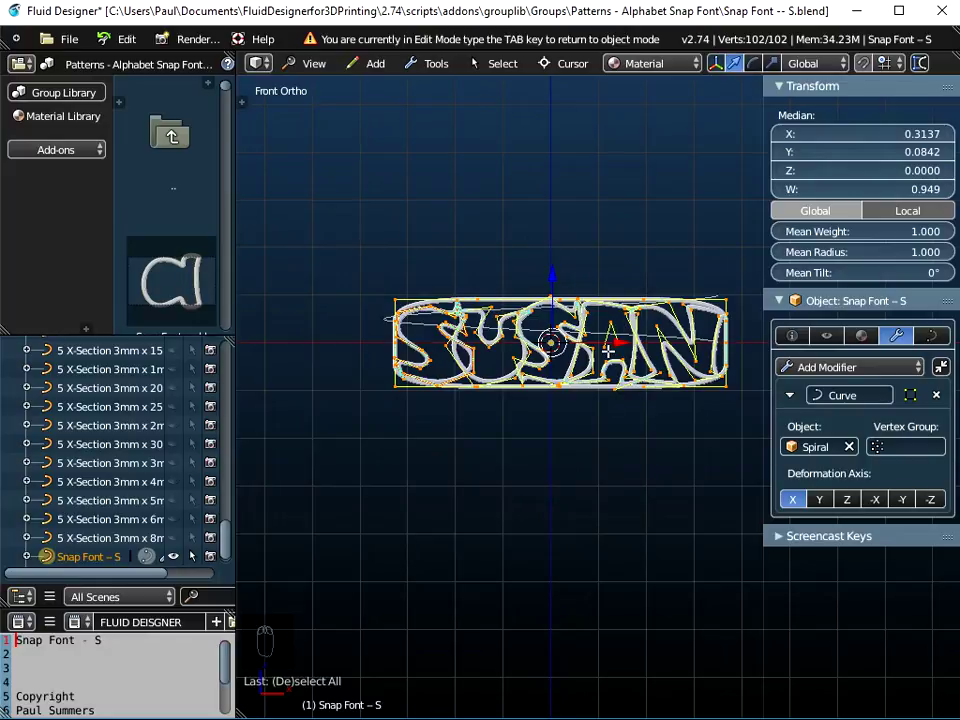
key(g)
key(x)
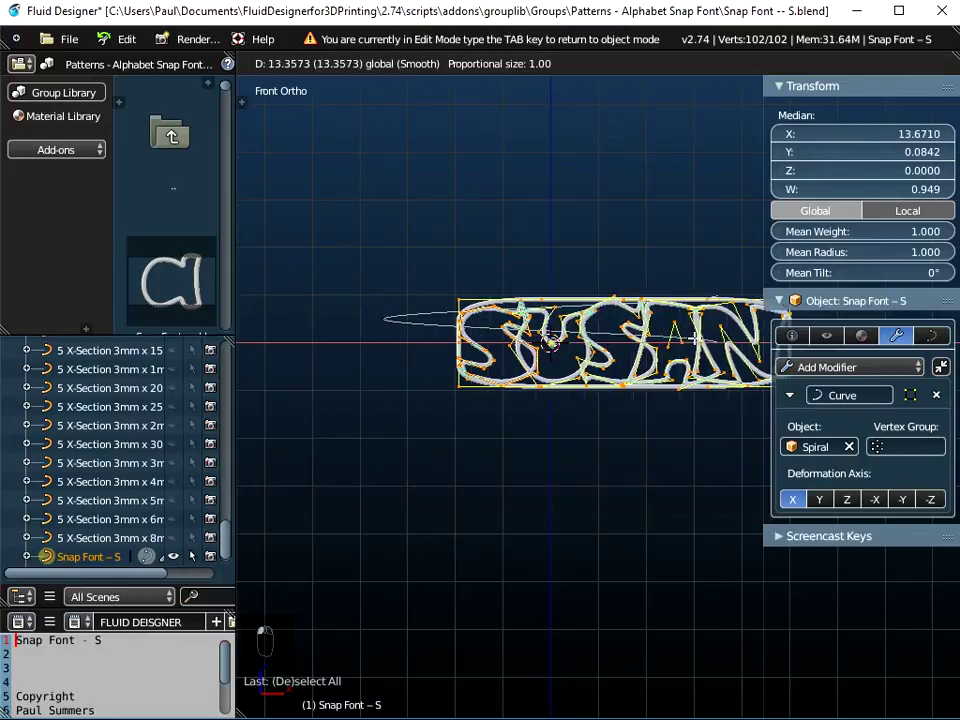
click(775, 340)
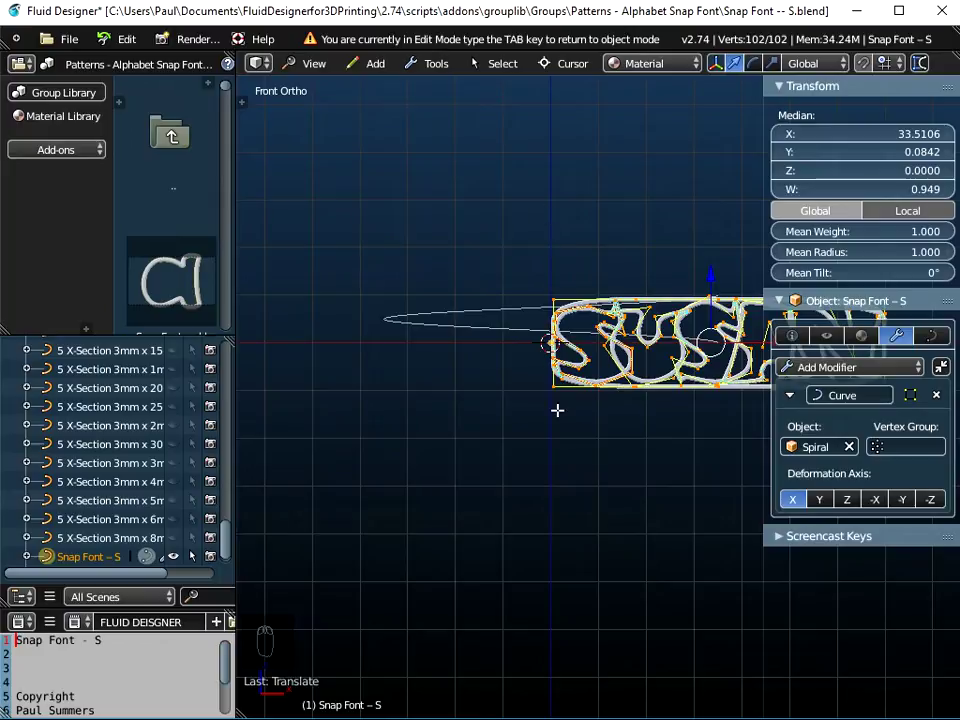
key(Tab)
In front view, stretch all the name piece's control points along X by a factor of about 2.63 in Edit Mode
middle_drag(568, 426, 393, 462)
middle_drag(481, 352, 572, 272)
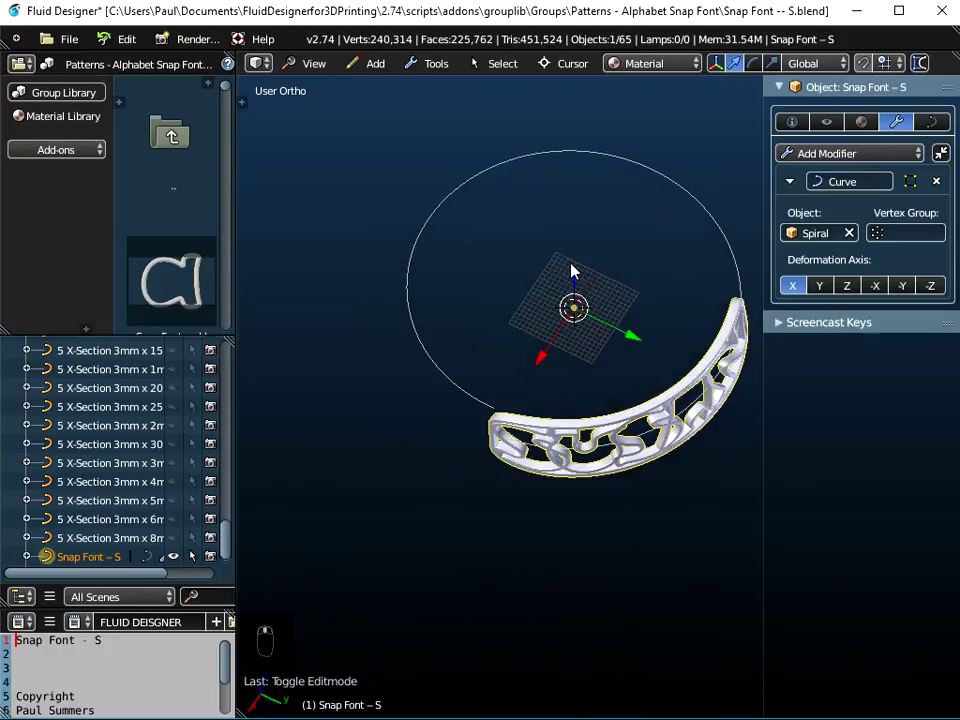
middle_drag(500, 420, 491, 324)
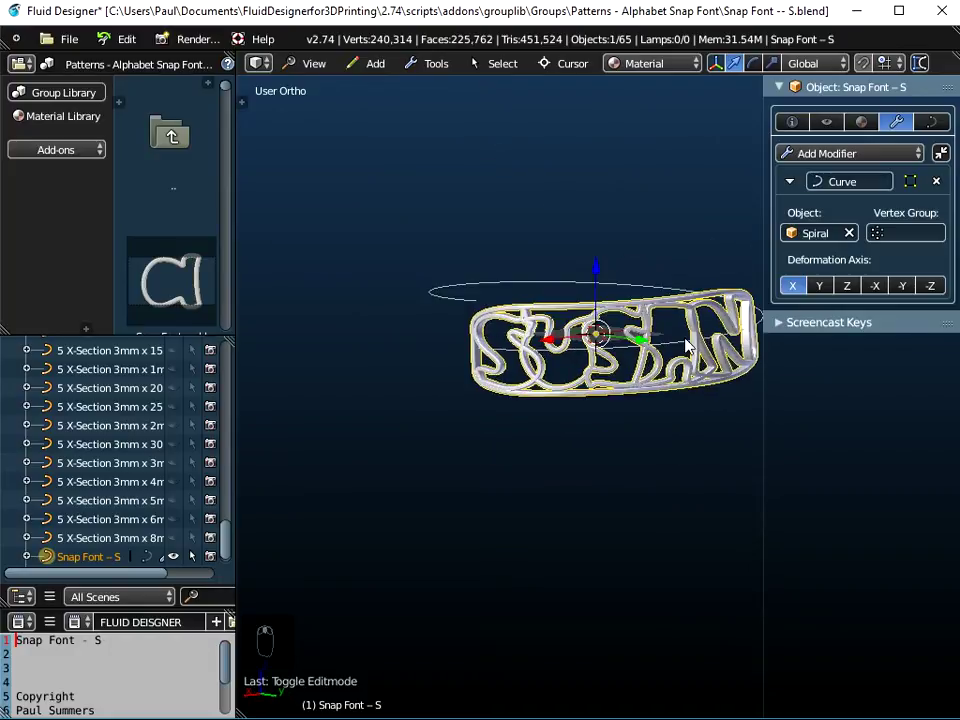
click(316, 63)
click(336, 189)
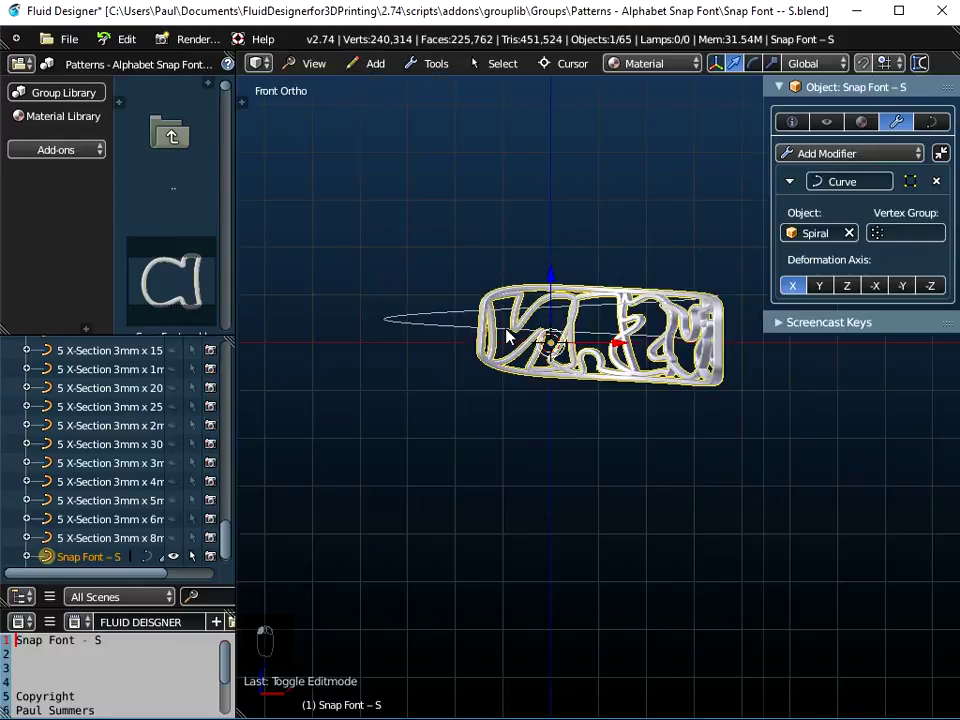
key(Tab)
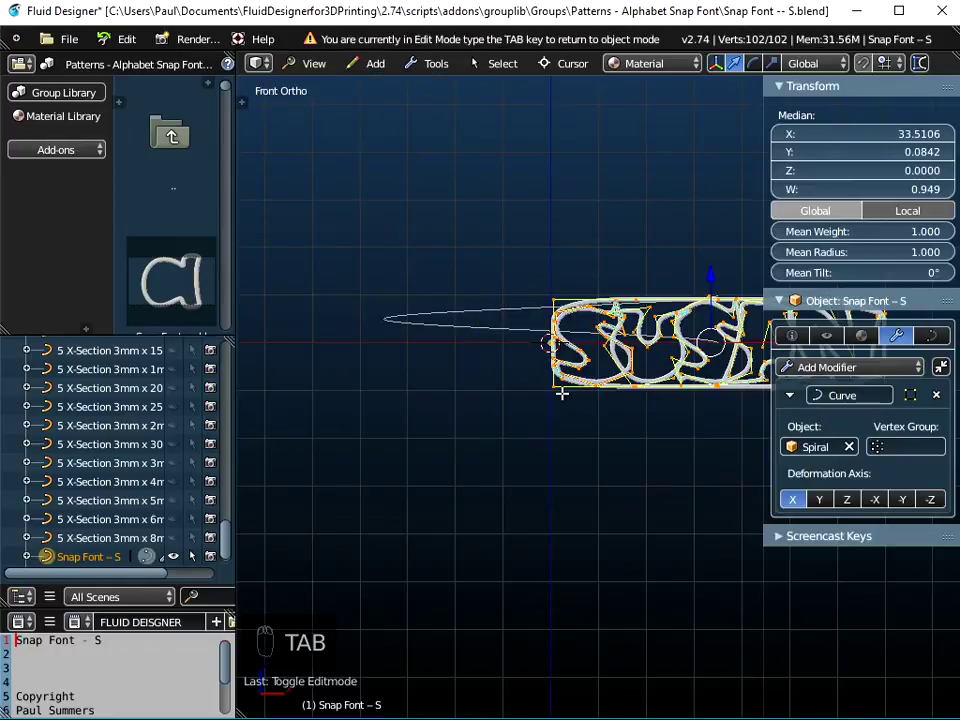
shift+middle_drag(582, 407, 430, 411)
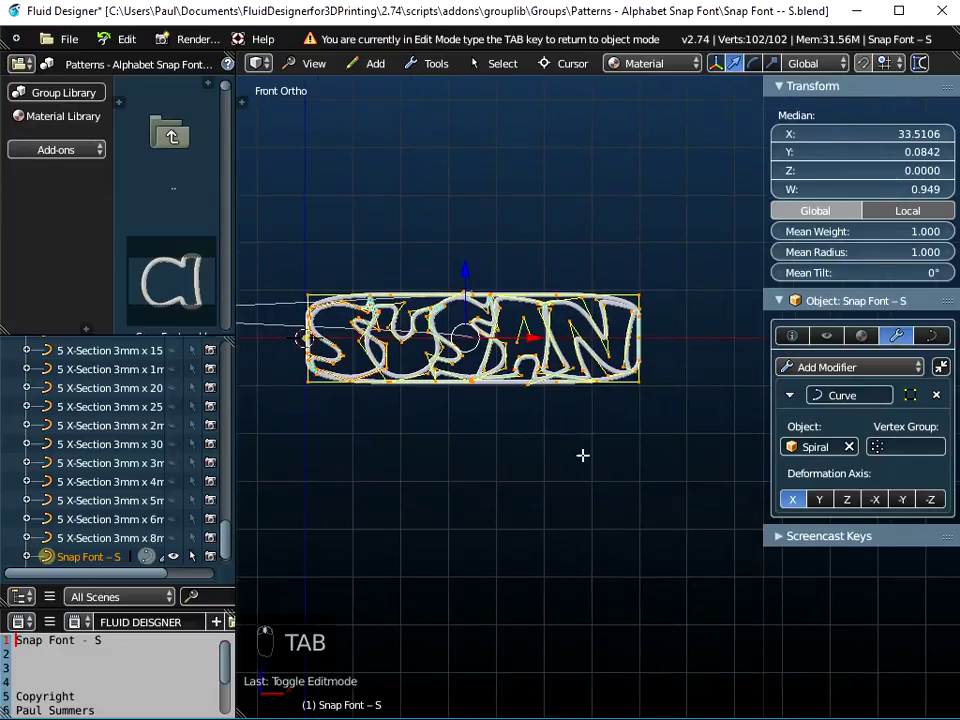
scroll(582, 455, down, 4)
shift+middle_drag(604, 456, 444, 403)
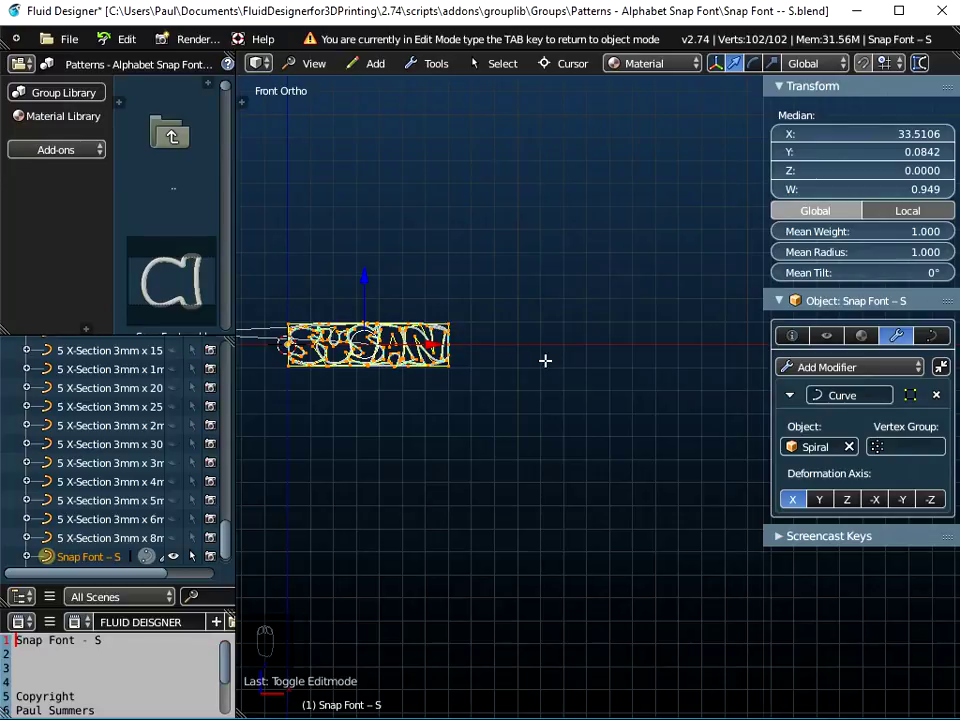
key(s)
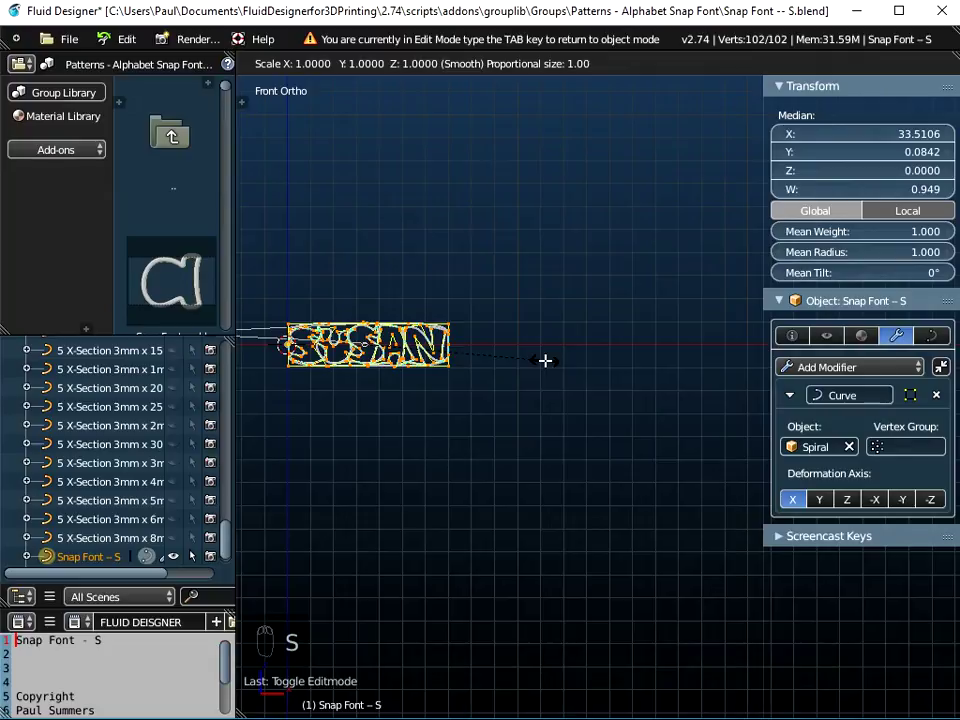
key(x)
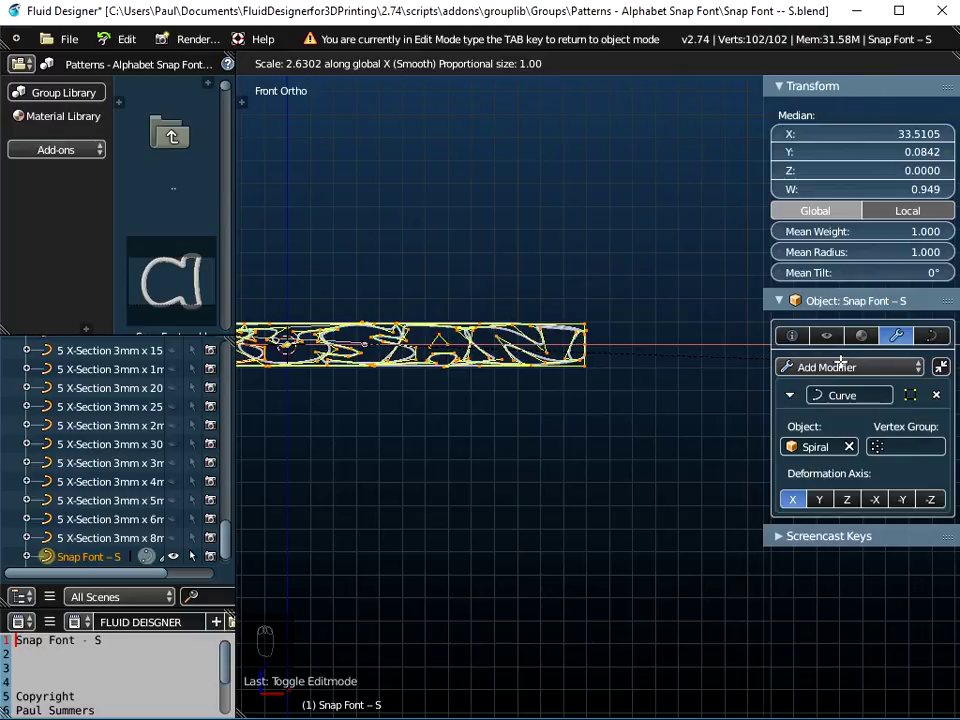
click(840, 362)
scroll(658, 401, down, 2)
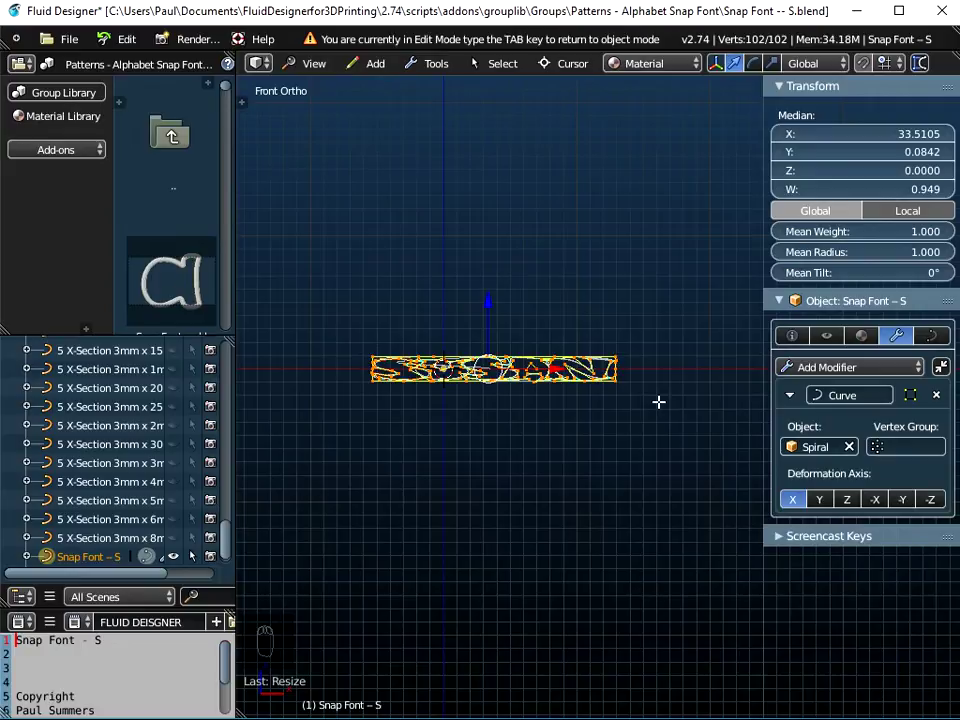
Return the name piece to Object Mode, apply its scale and check how it bends around the spiral
key(Tab)
middle_drag(506, 377, 518, 458)
scroll(515, 450, up, 4)
key(ctrl+a)
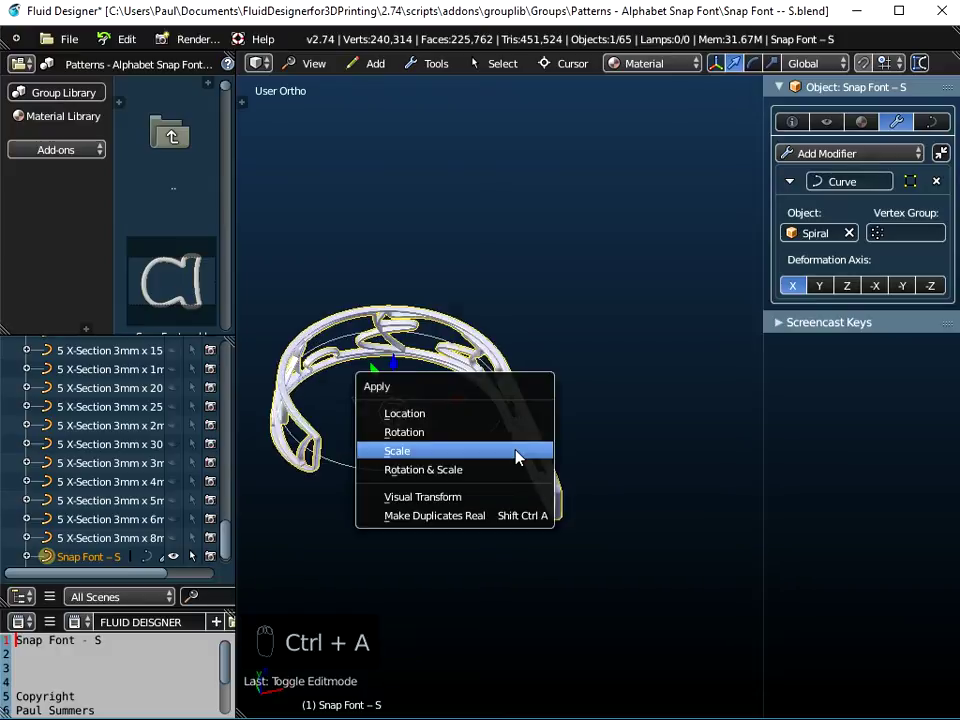
click(518, 451)
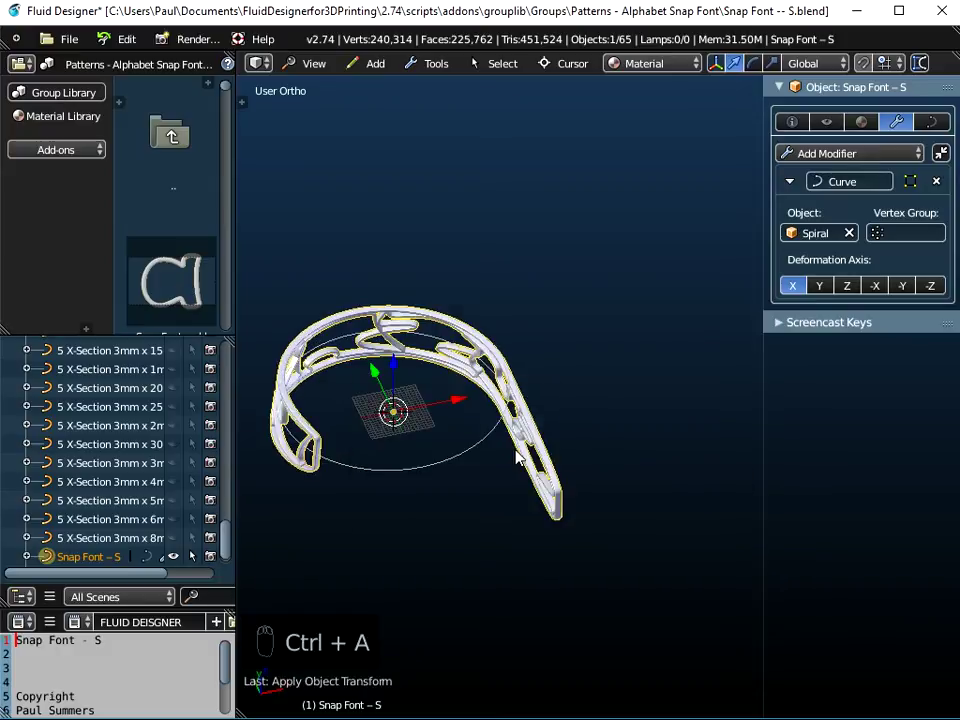
middle_drag(518, 451, 337, 554)
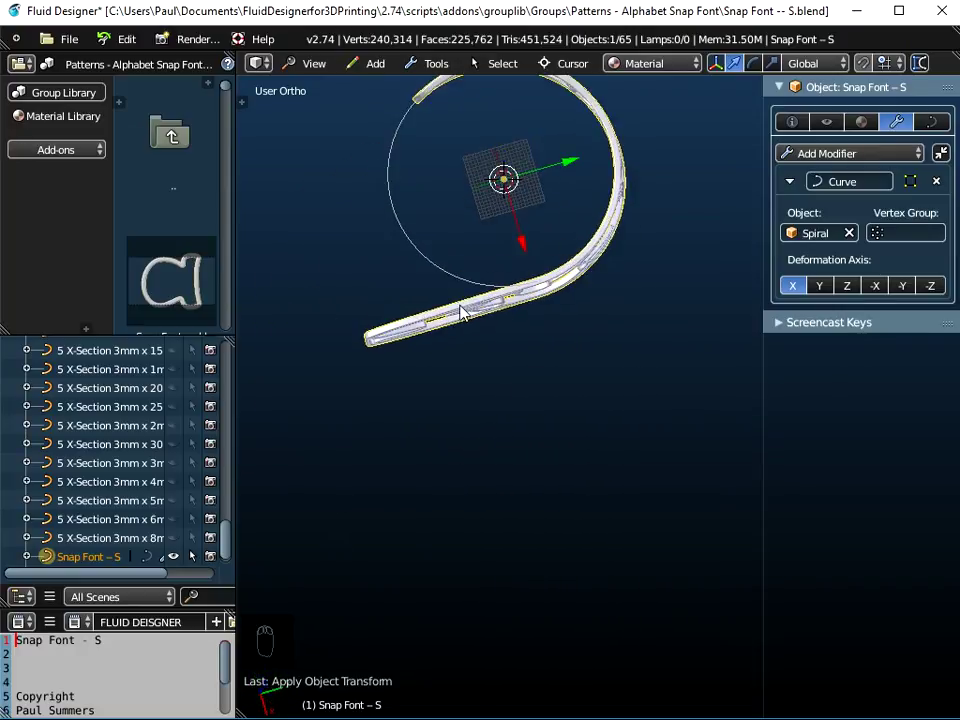
In front view, move all the name piece's control points about 54.6 along X in Edit Mode, aligning its starting edge with the origin
click(314, 63)
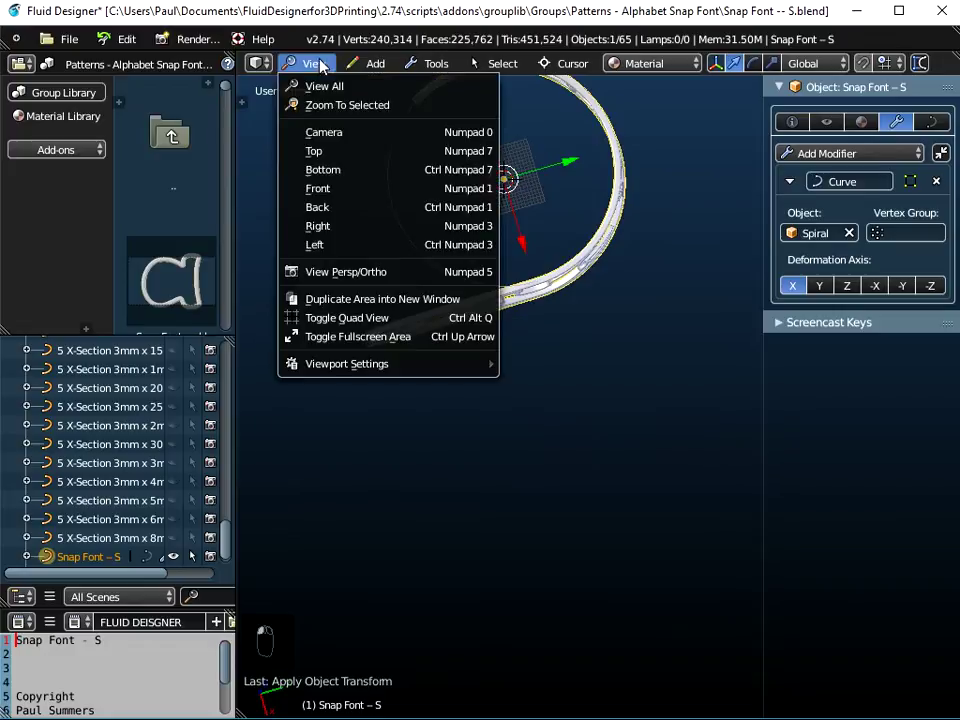
click(325, 188)
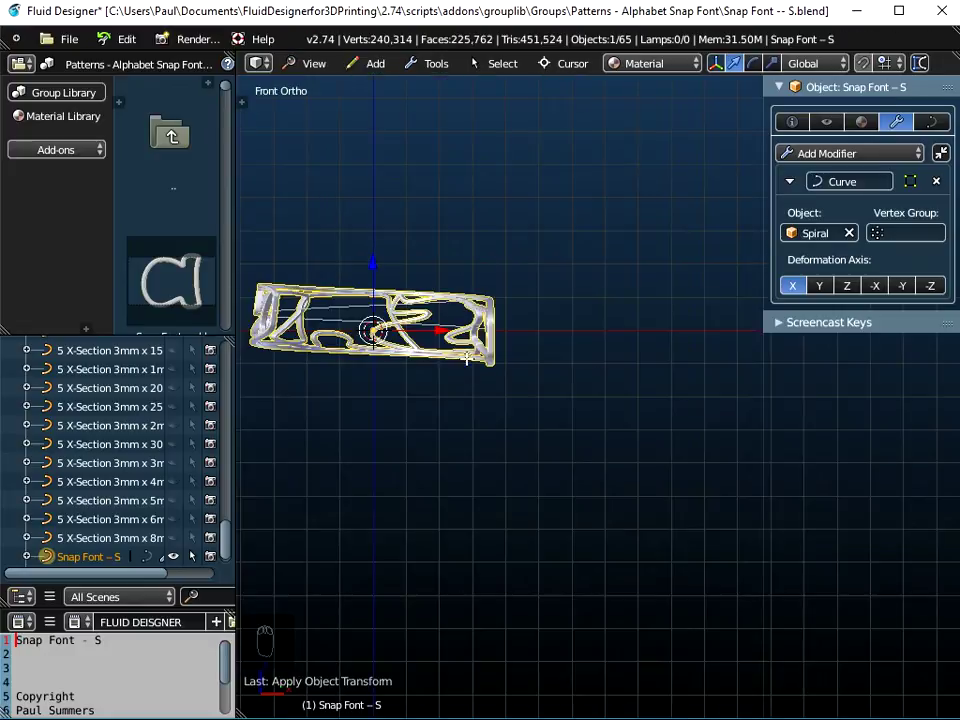
key(Tab)
scroll(489, 424, down, 1)
shift+middle_drag(493, 434, 563, 434)
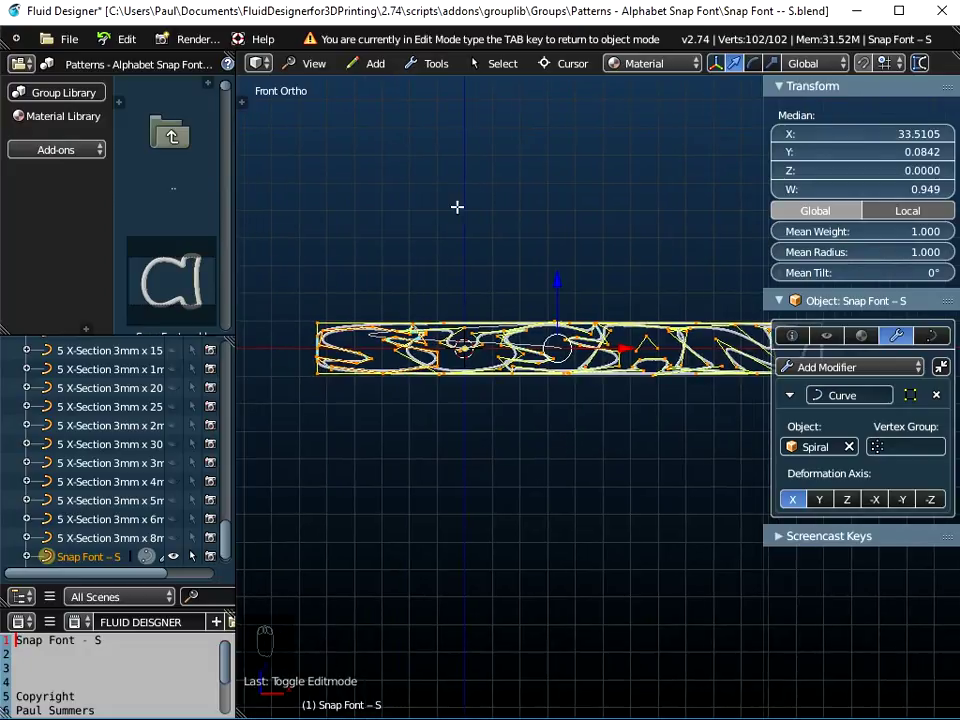
key(g)
key(x)
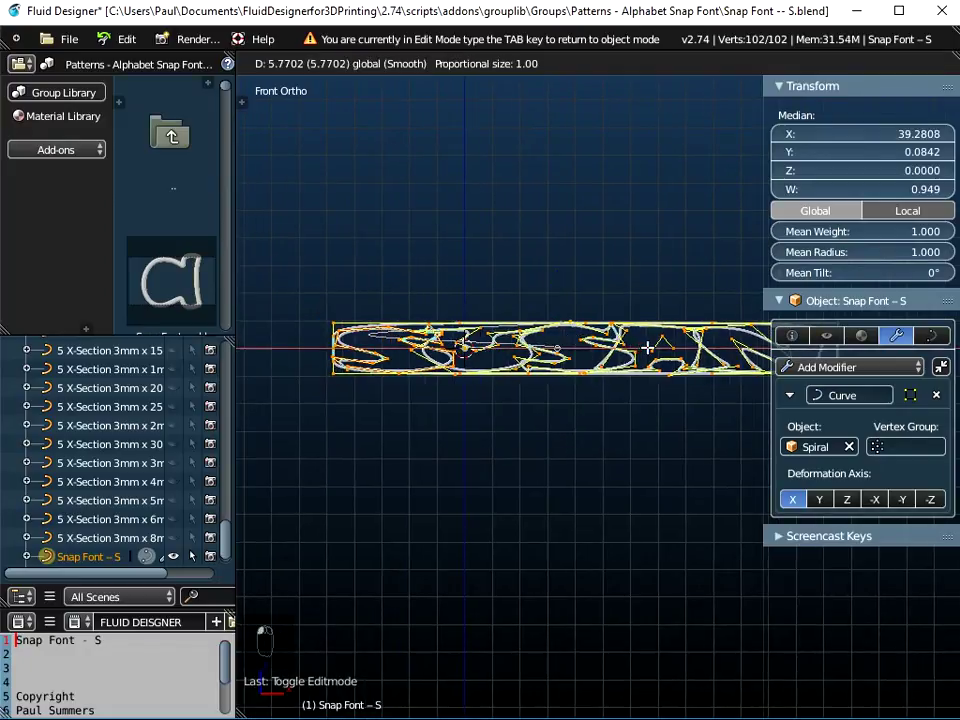
click(785, 334)
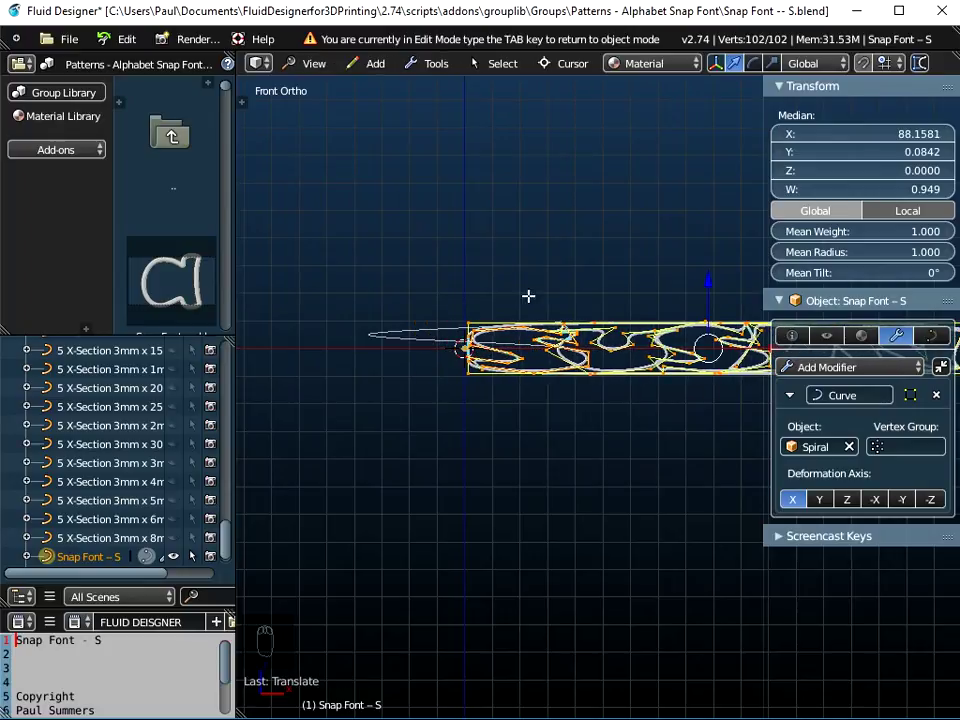
scroll(467, 313, up, 2)
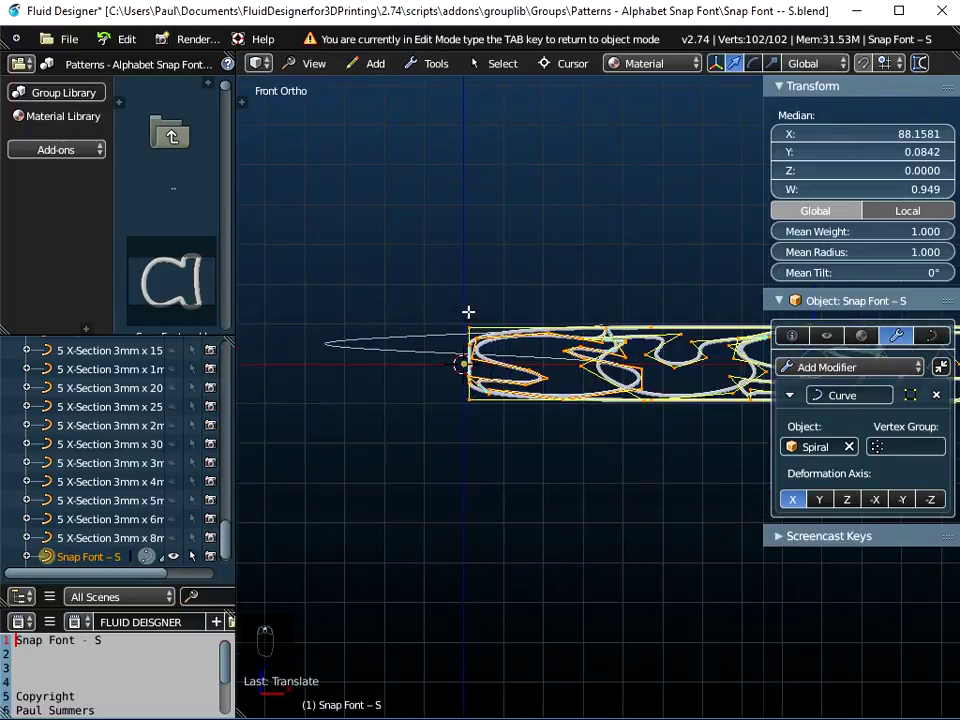
key(Tab)
middle_drag(548, 443, 534, 491)
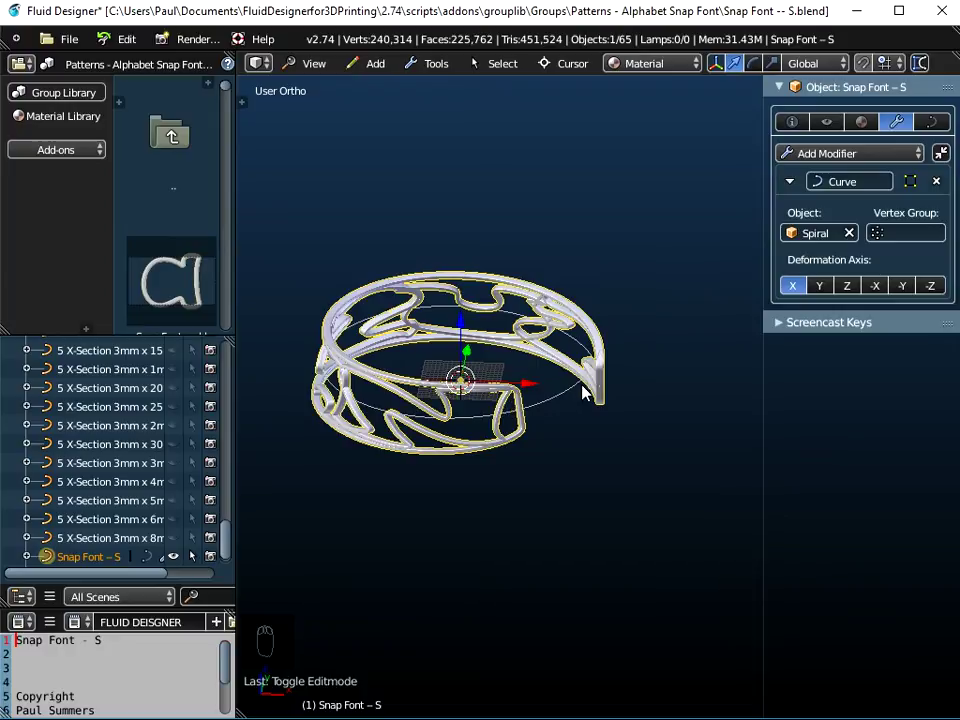
In front view, stretch all the name piece's control points along X by a factor of about 1.22 in Edit Mode
click(314, 63)
click(343, 189)
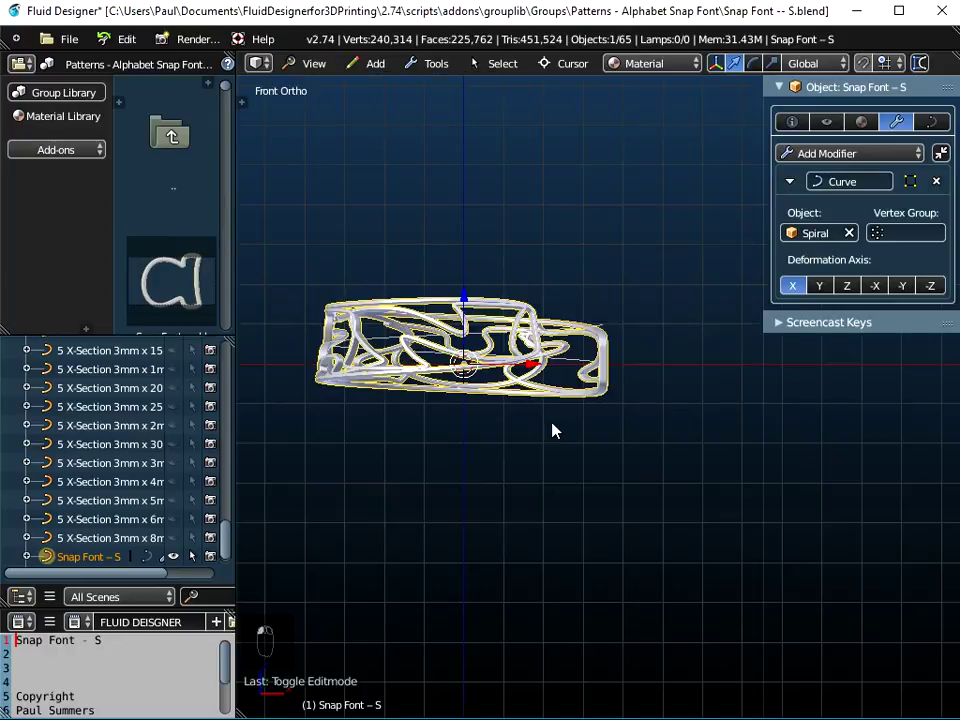
key(Tab)
shift+middle_drag(552, 422, 422, 467)
scroll(480, 468, down, 1)
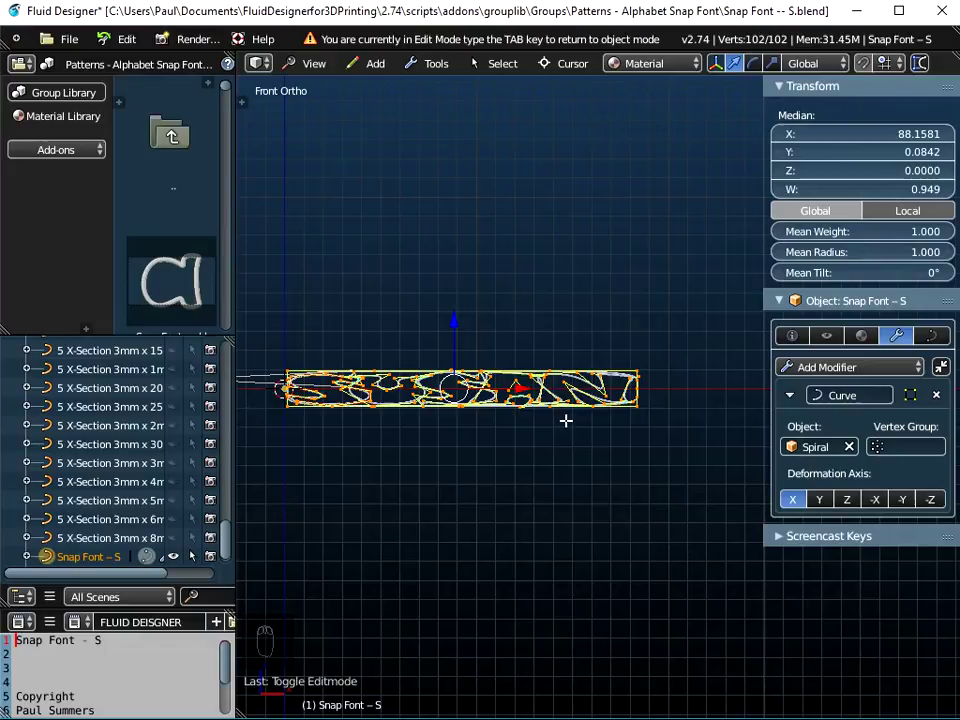
key(s)
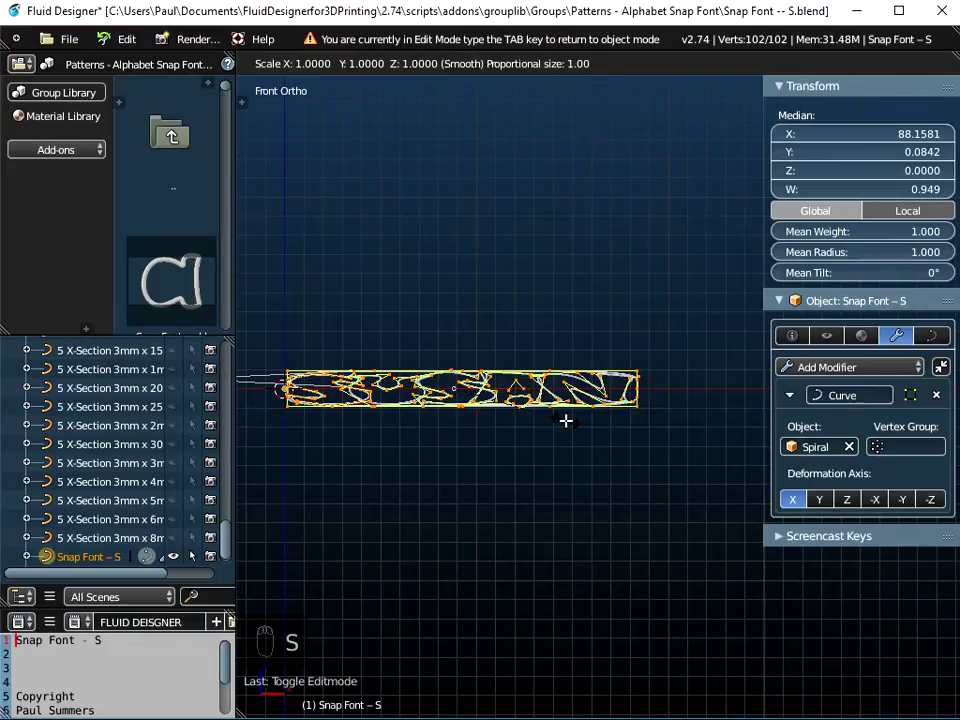
key(x)
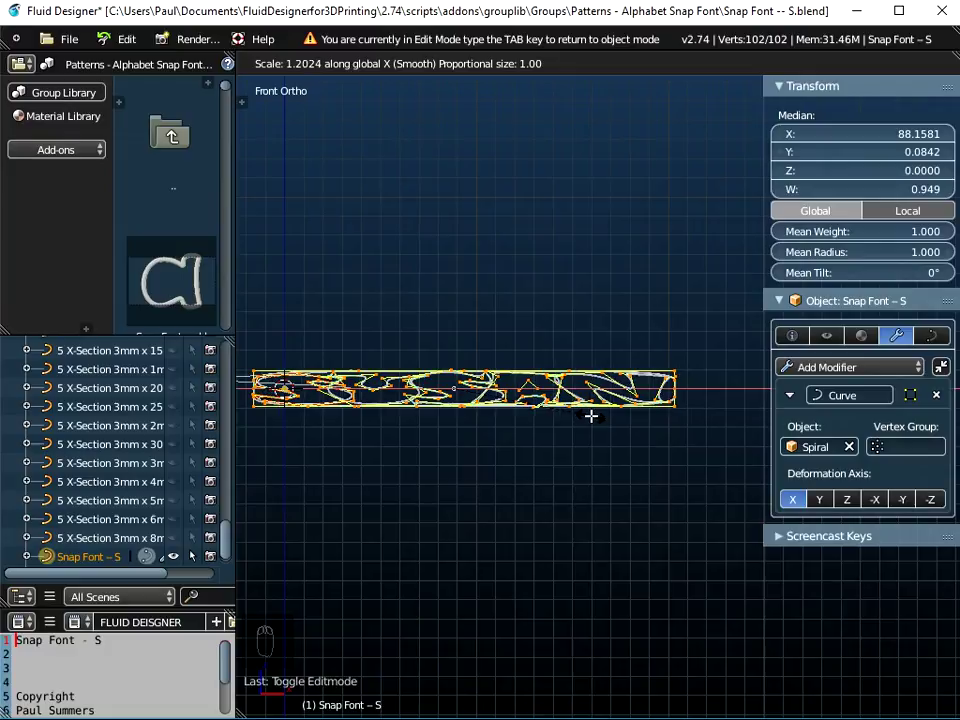
click(594, 416)
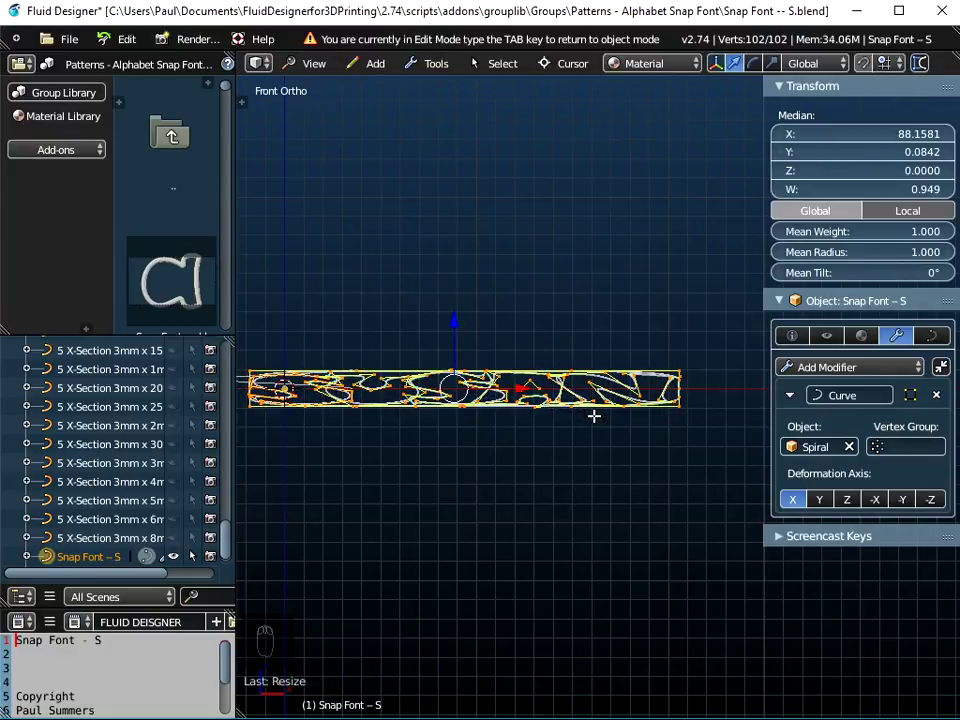
Leave Edit Mode, apply the lengthened name piece's scale and inspect the bracelet loop from several angles
key(Tab)
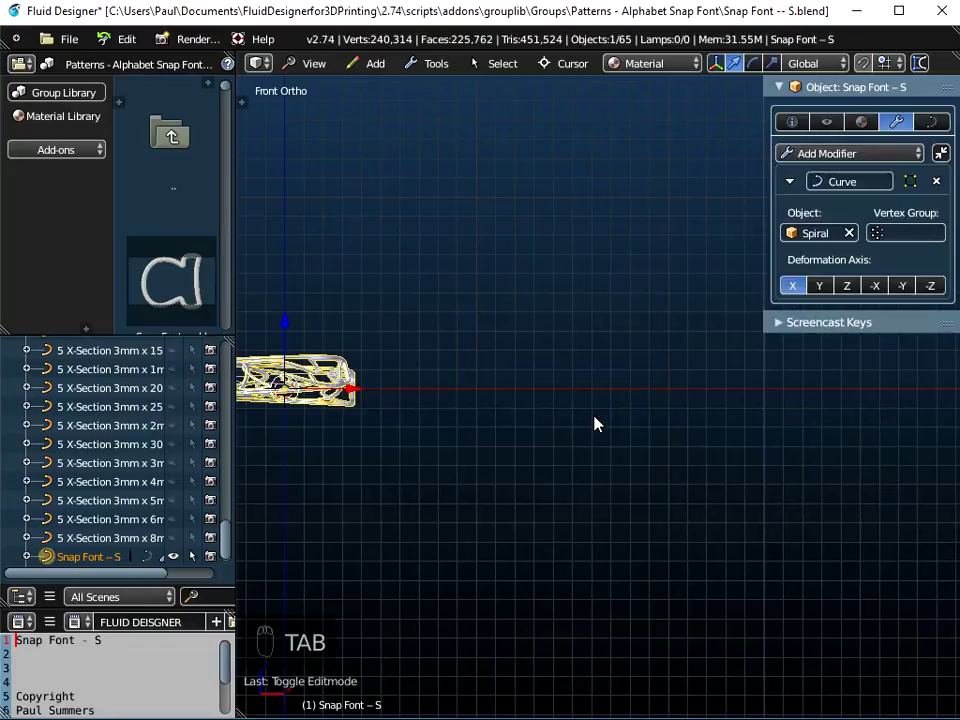
key(ctrl+a)
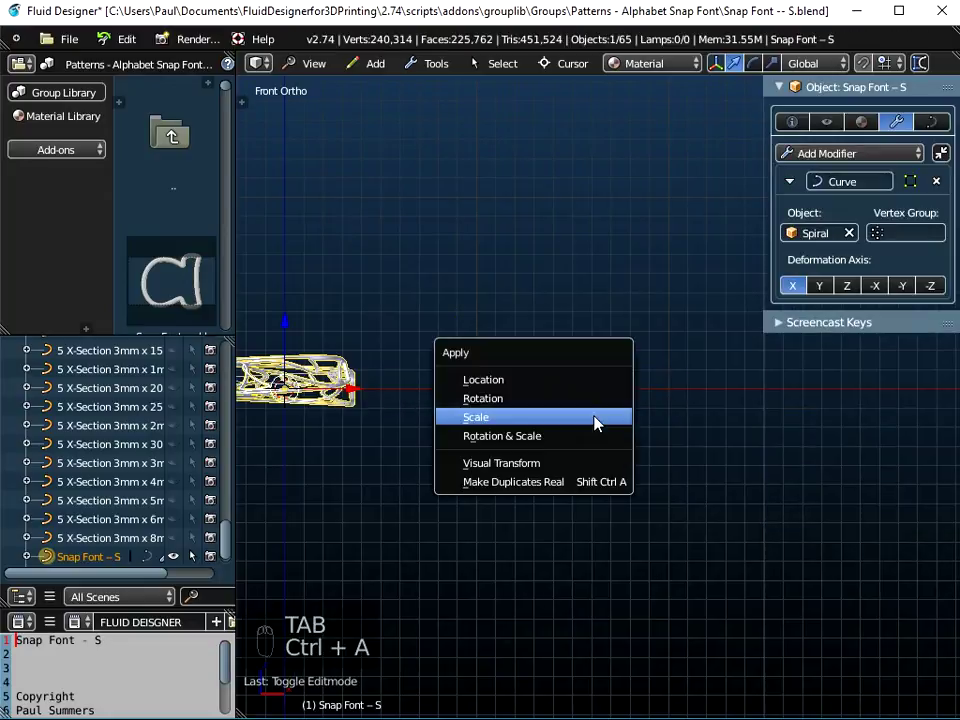
click(593, 421)
middle_drag(563, 367, 585, 561)
scroll(572, 500, up, 6)
middle_drag(572, 500, 519, 429)
scroll(572, 519, down, 2)
middle_drag(566, 487, 579, 408)
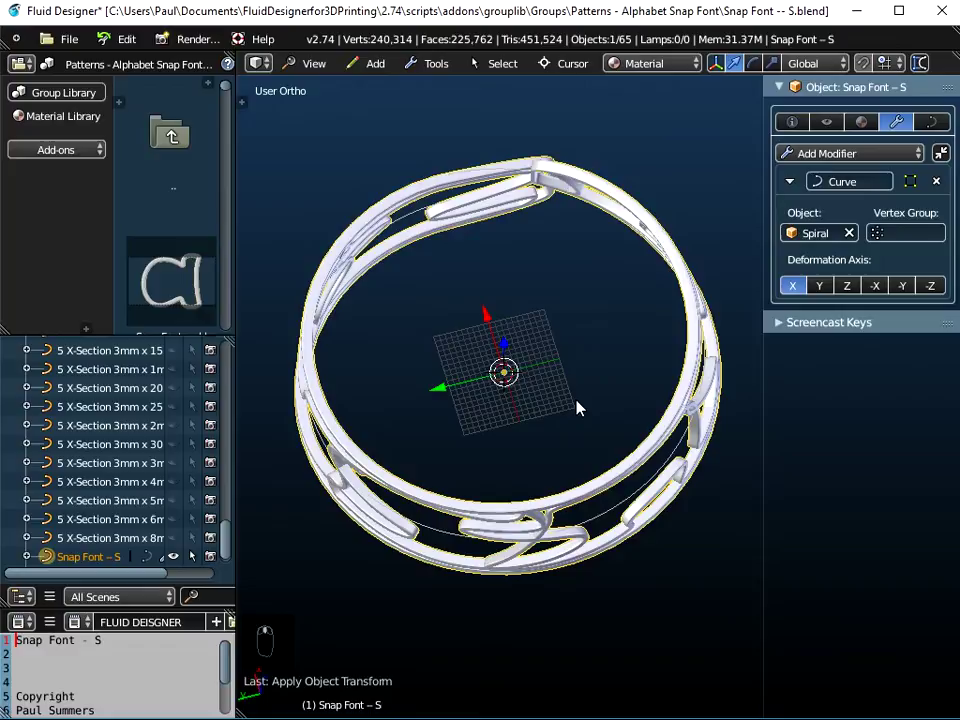
In front view, shift all the name piece's control points about 19.6 along X in Edit Mode so it starts at the origin
click(315, 64)
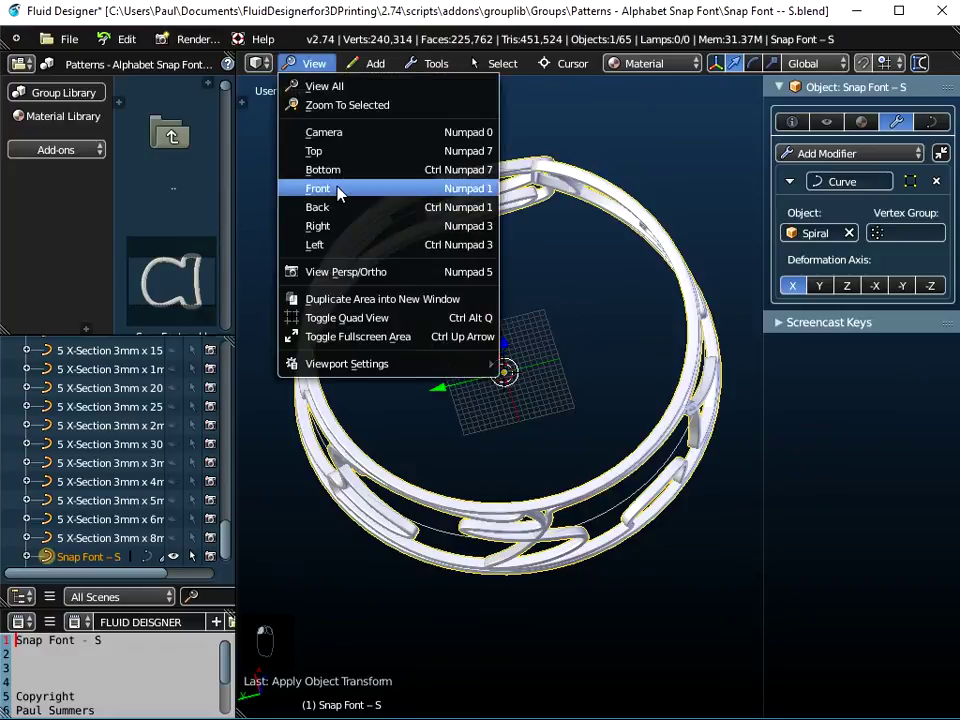
click(339, 190)
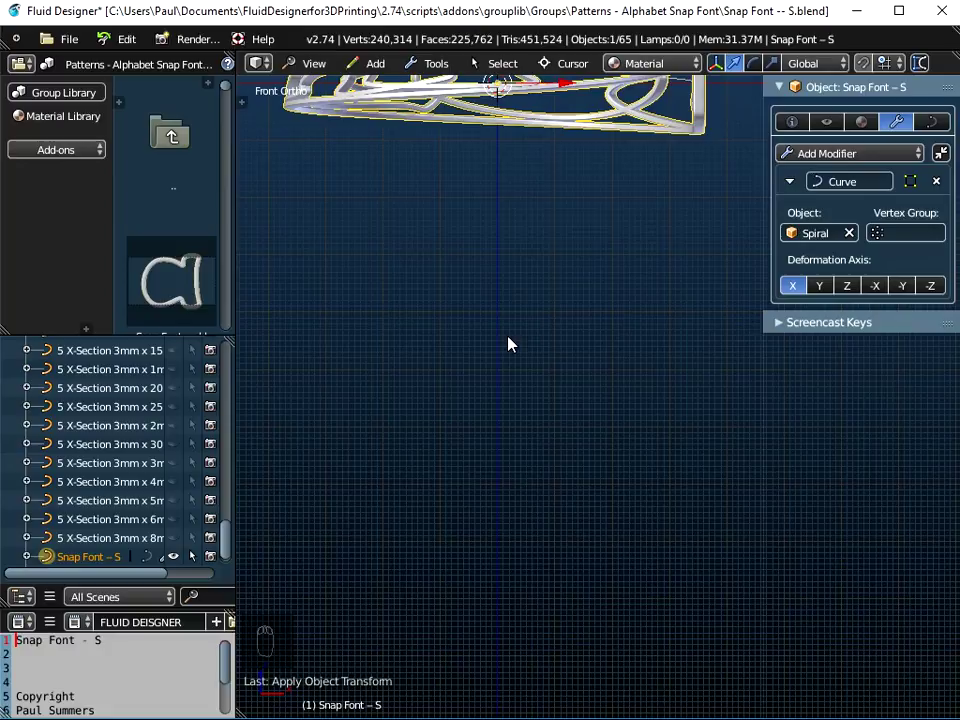
key(Home)
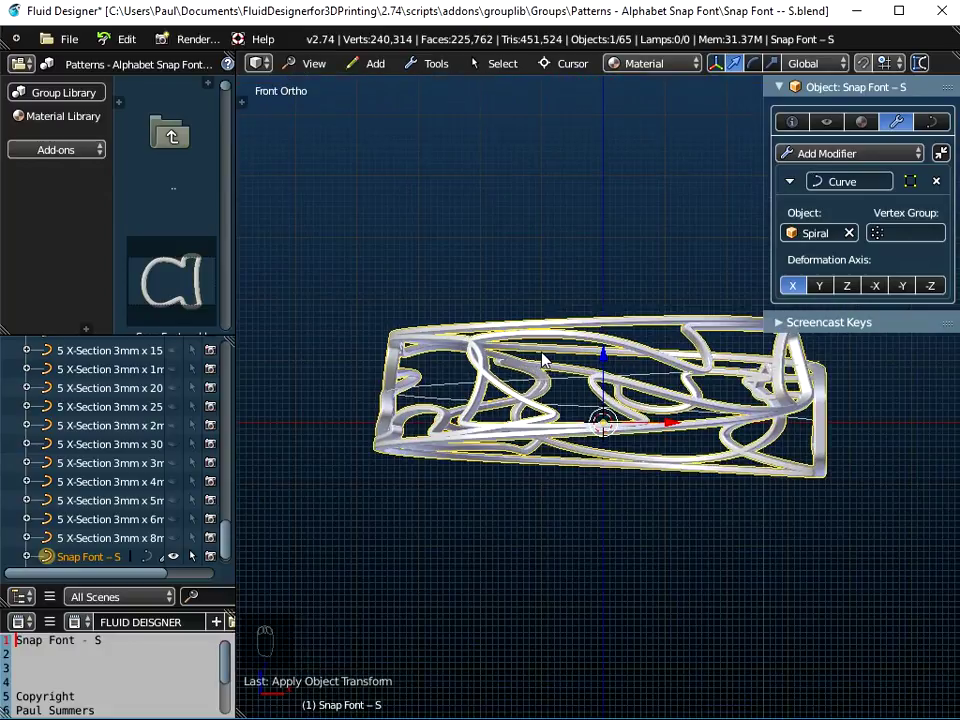
key(Tab)
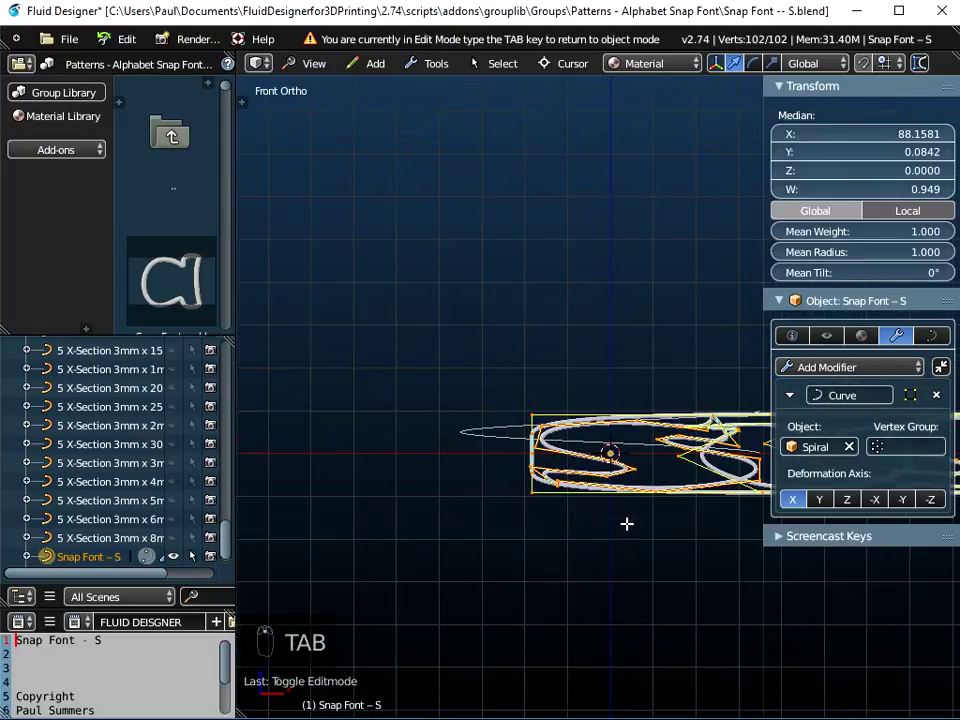
shift+middle_drag(632, 495, 581, 488)
scroll(581, 488, down, 2)
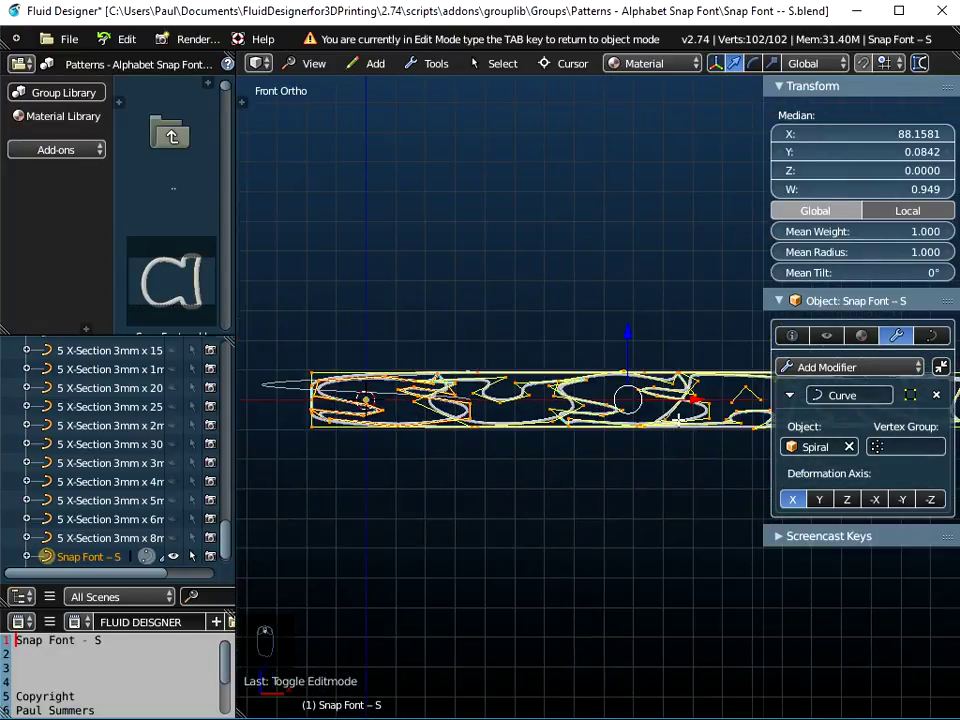
key(g)
key(x)
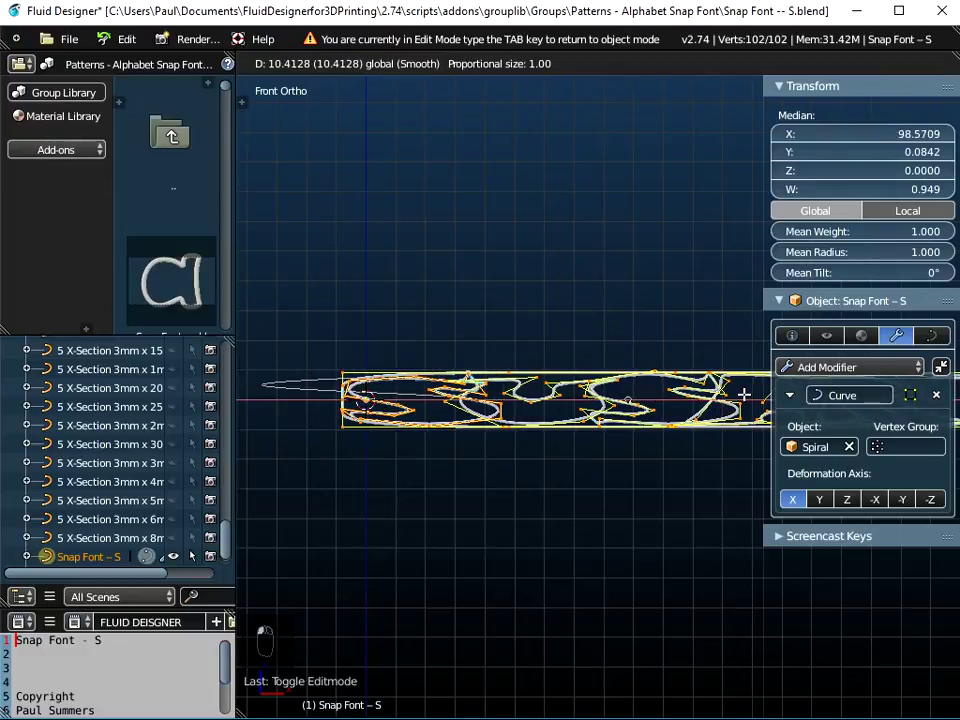
drag(760, 393, 765, 393)
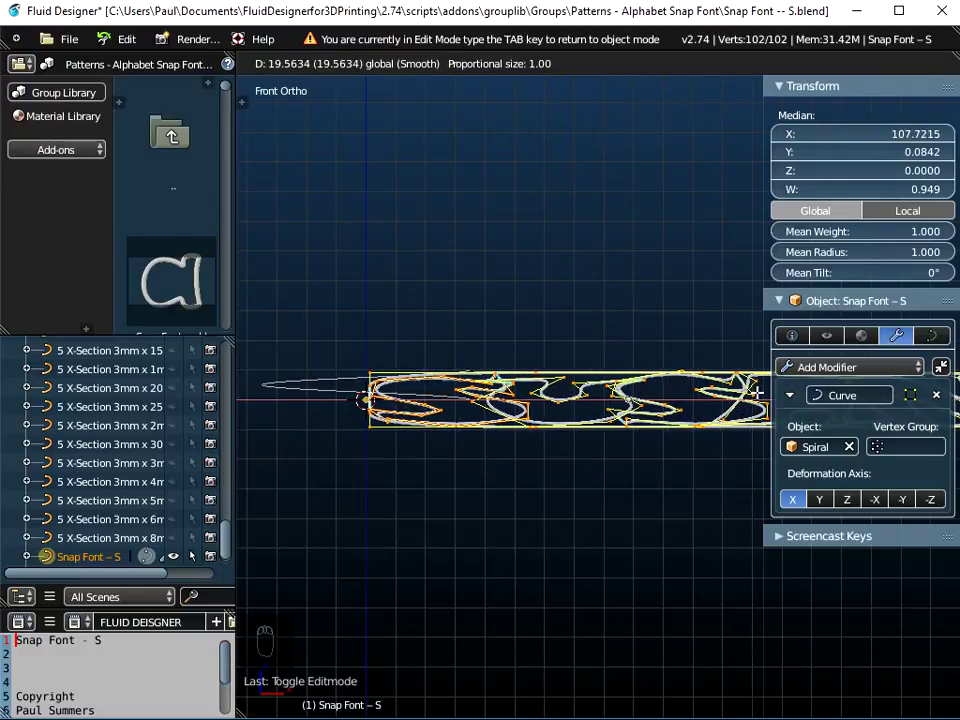
click(765, 393)
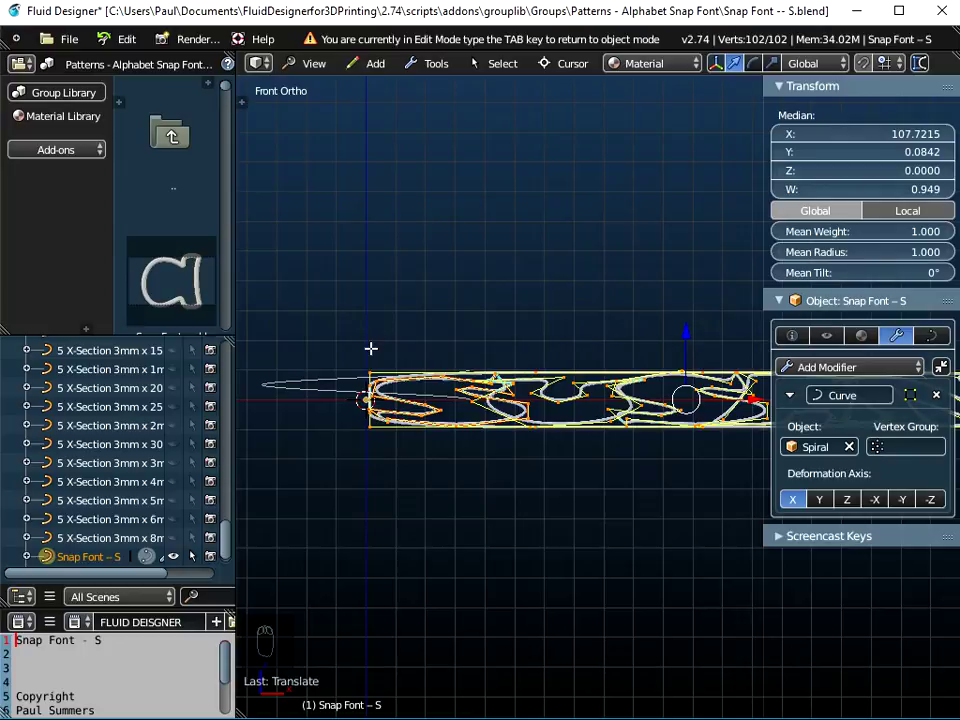
key(Tab)
Examine closely from several angles where the bracelet's two ends meet and overlap
middle_drag(473, 406, 420, 424)
scroll(500, 338, up, 6)
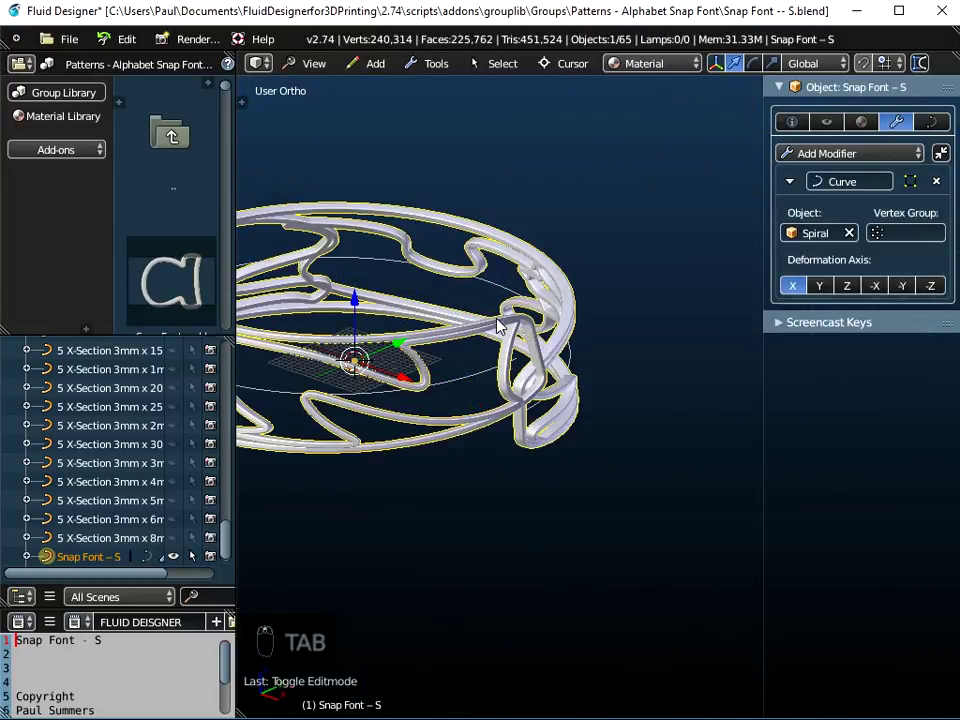
scroll(500, 338, up, 2)
middle_drag(497, 332, 476, 418)
scroll(521, 300, up, 3)
middle_drag(551, 306, 560, 365)
scroll(531, 317, down, 3)
shift+middle_drag(641, 516, 537, 436)
middle_drag(636, 442, 641, 398)
scroll(641, 398, down, 3)
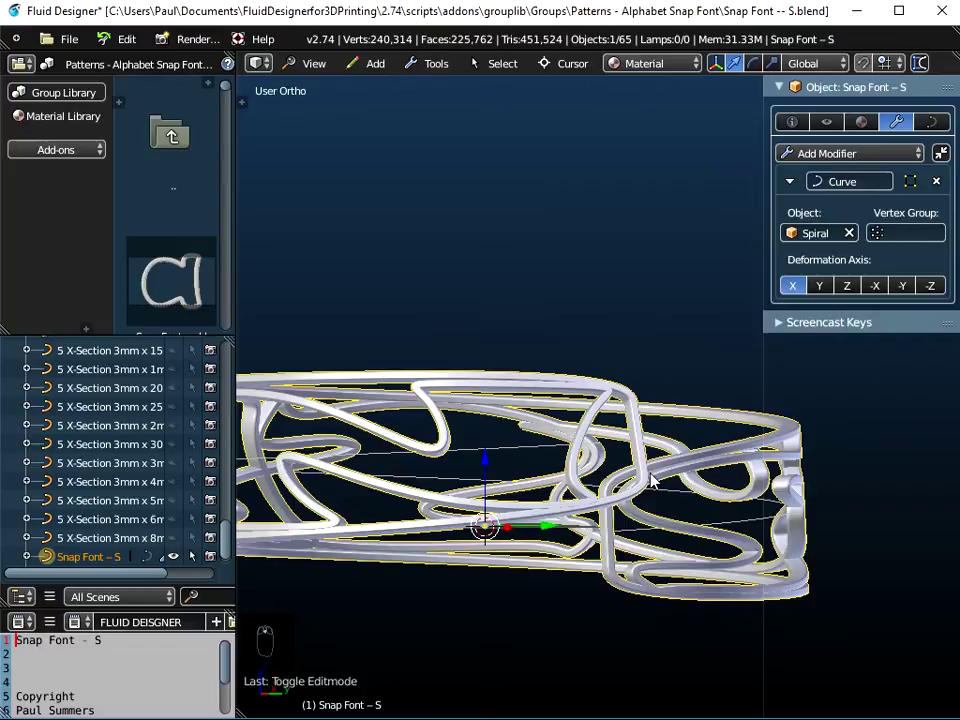
In front view, stretch all the spiral guide curve's control points along Z in Edit Mode to a height of about 18.5
right_click(757, 530)
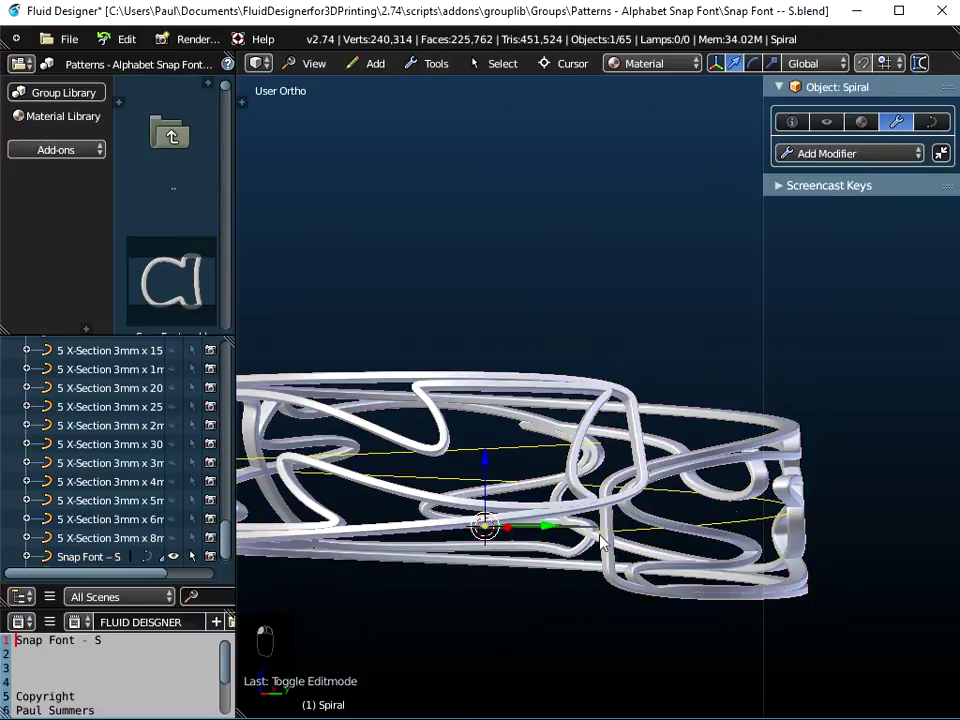
click(312, 63)
click(330, 190)
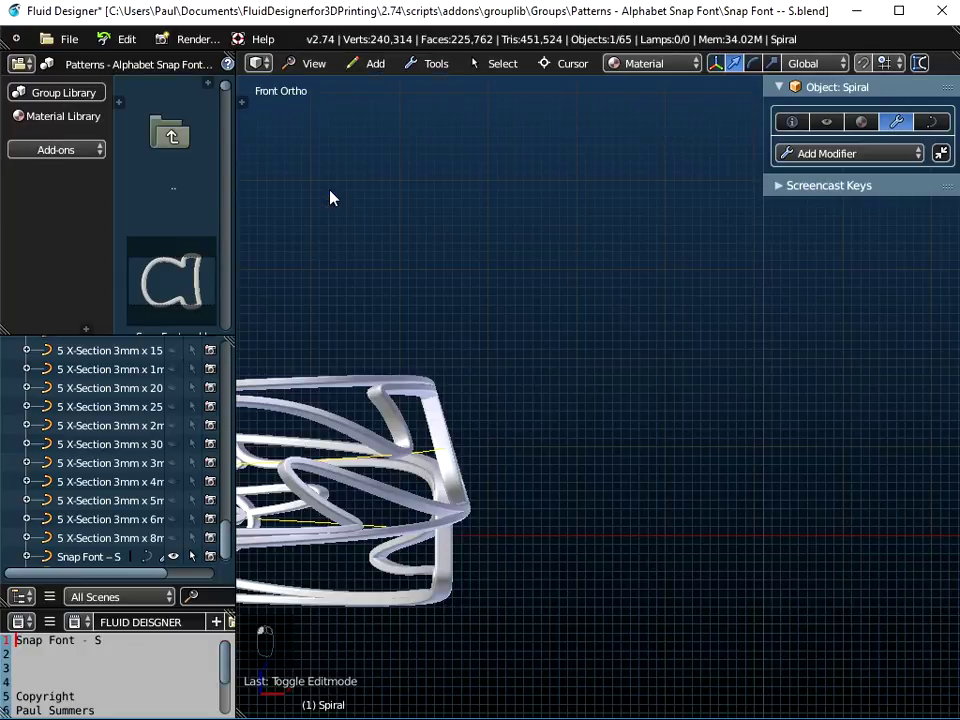
scroll(600, 400, up, 2)
scroll(634, 384, down, 4)
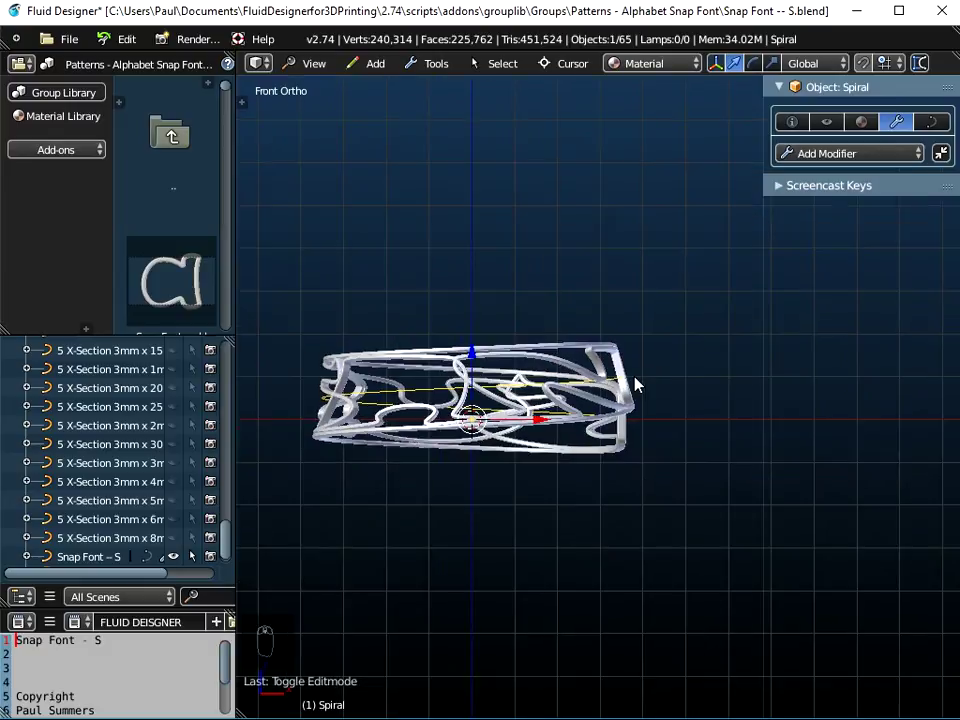
key(Tab)
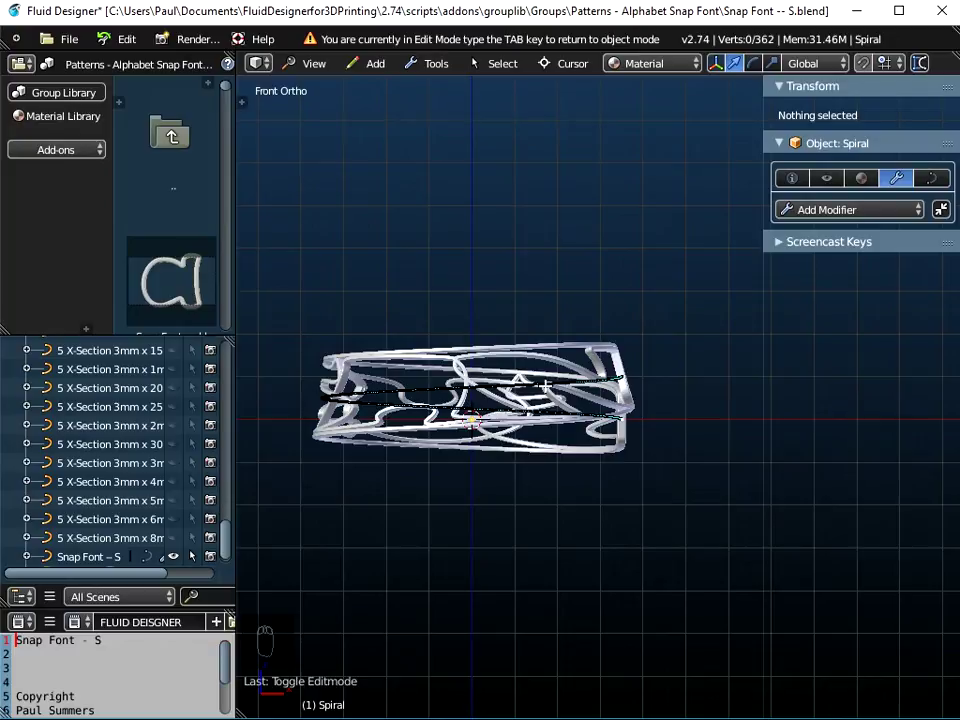
key(a)
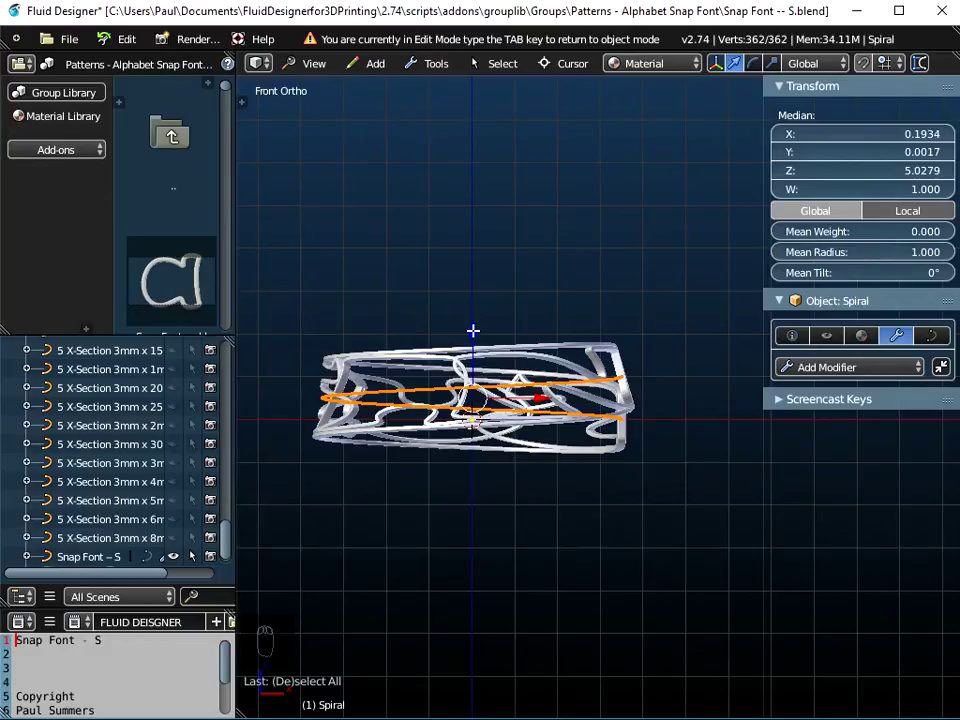
key(s)
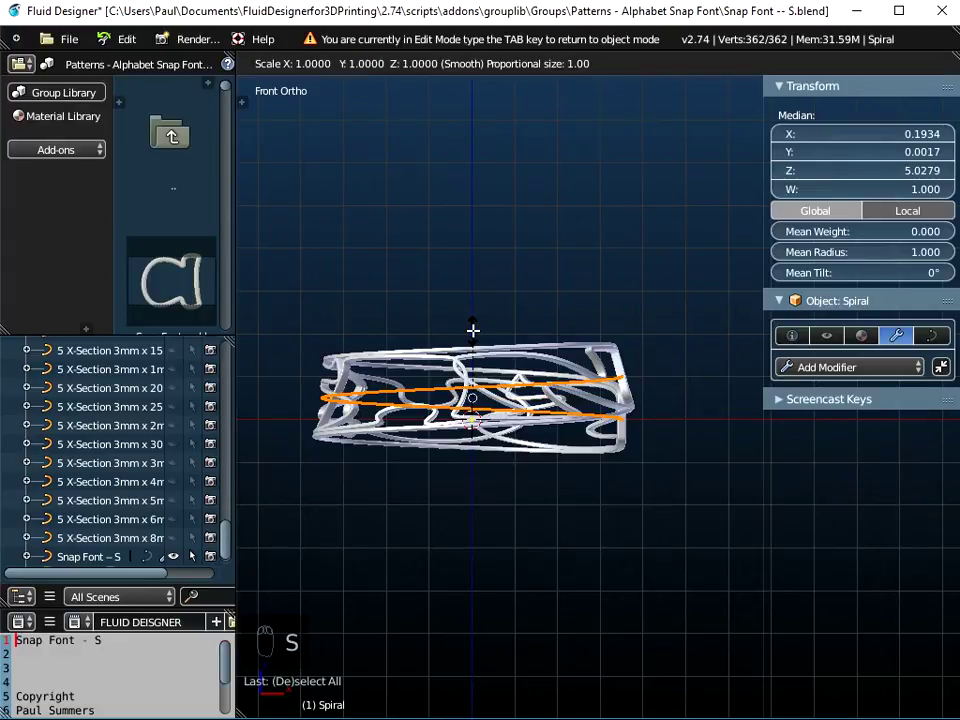
key(z)
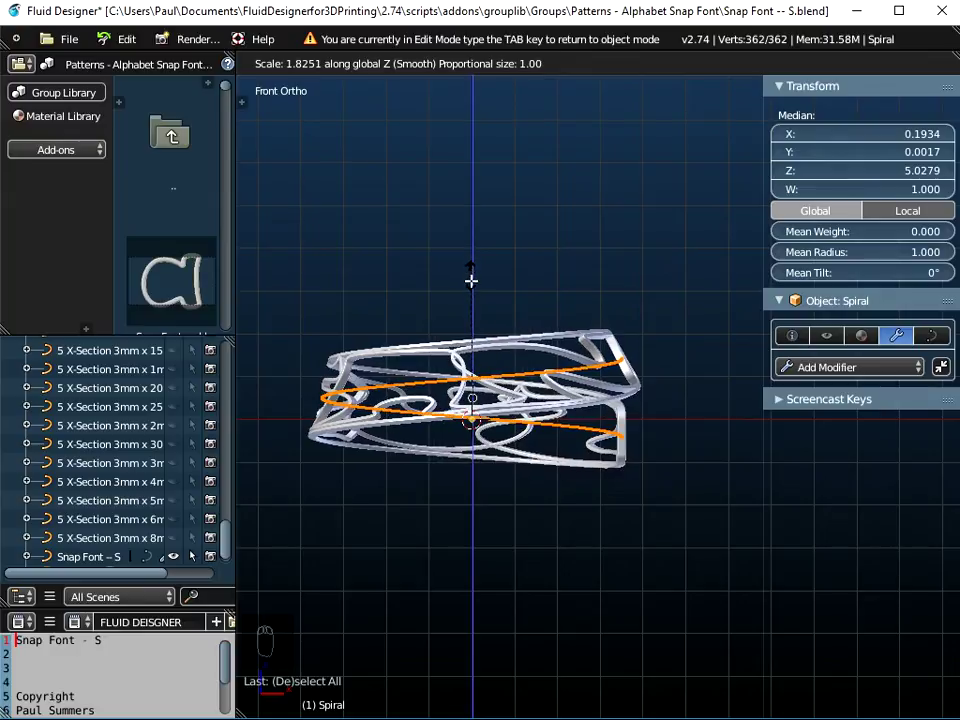
click(469, 272)
middle_drag(634, 452, 660, 533)
middle_drag(630, 384, 608, 157)
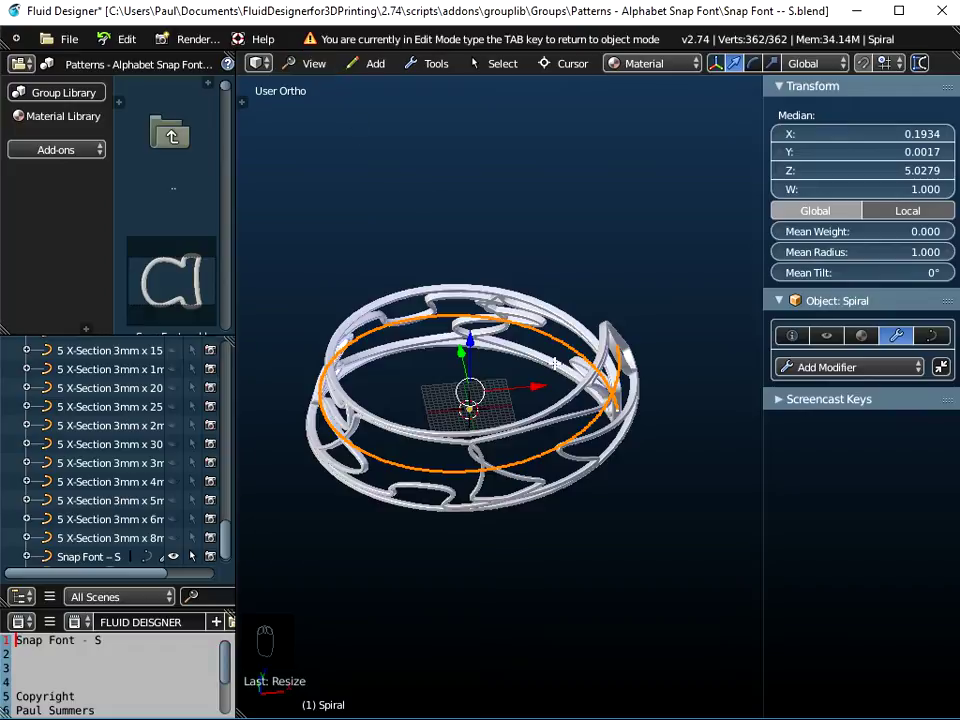
key(Tab)
middle_drag(555, 369, 530, 322)
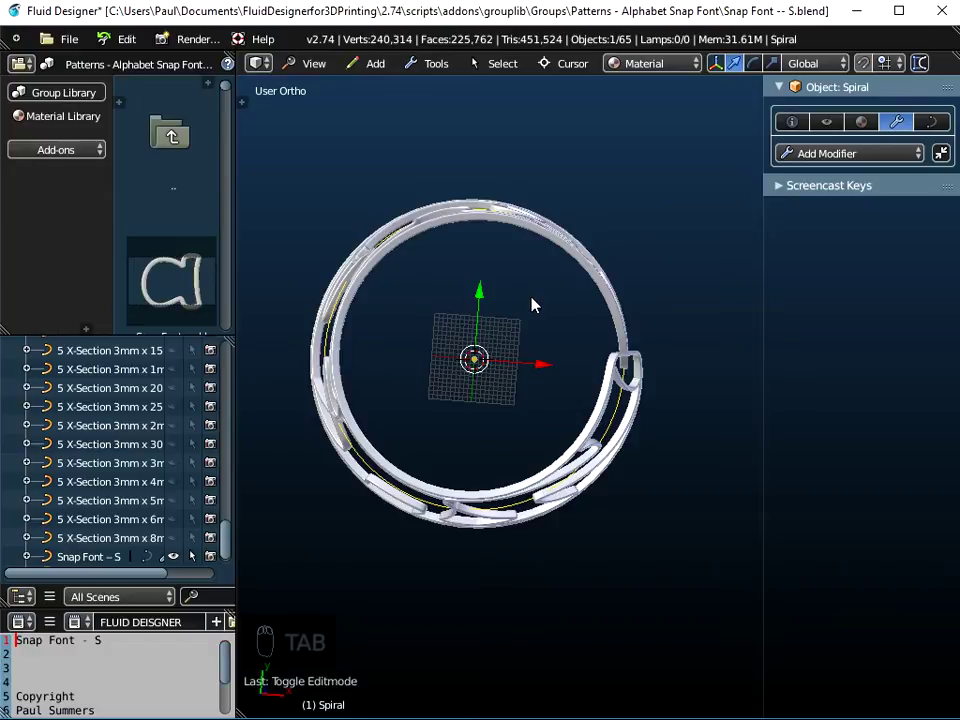
In top view, measure the bracelet's inner diameter along two crossing diagonals with the ruler
click(313, 64)
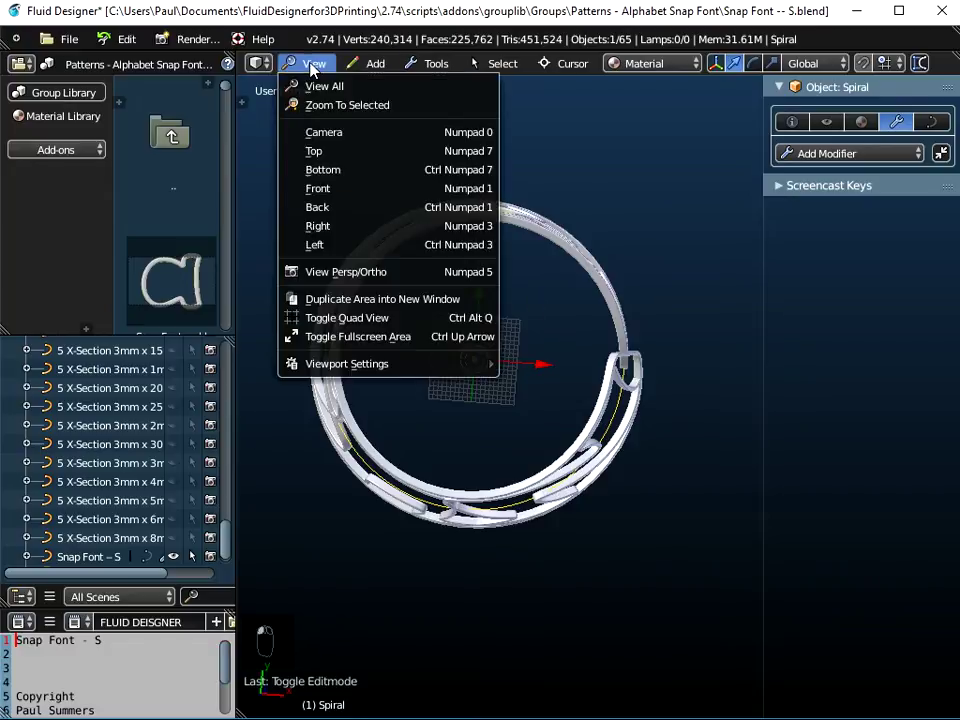
click(320, 151)
shift+middle_drag(510, 339, 574, 326)
scroll(575, 328, up, 3)
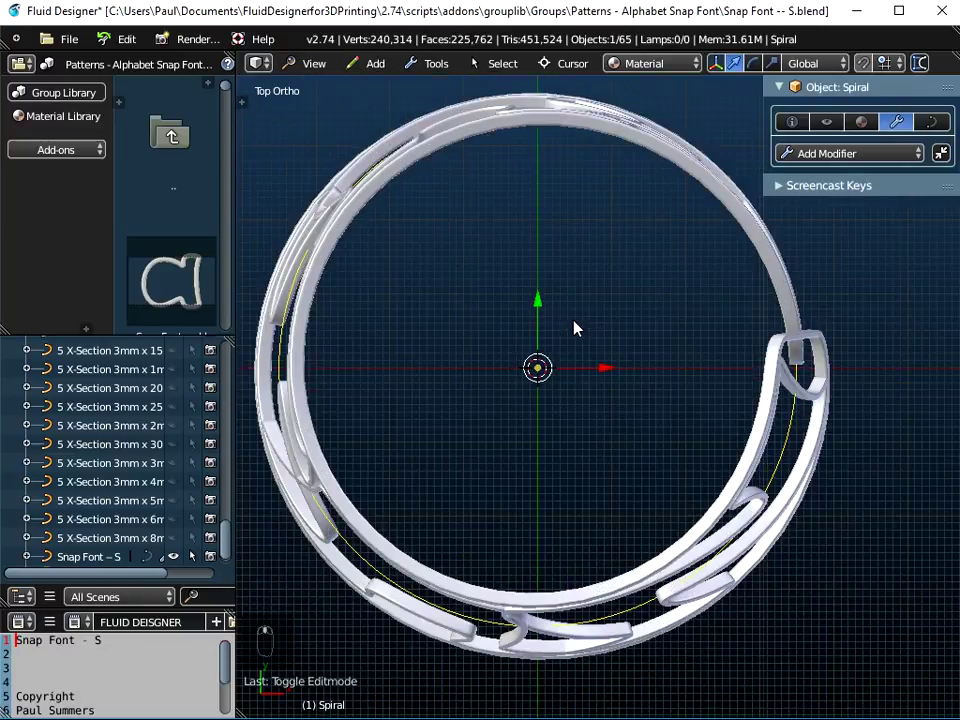
click(920, 63)
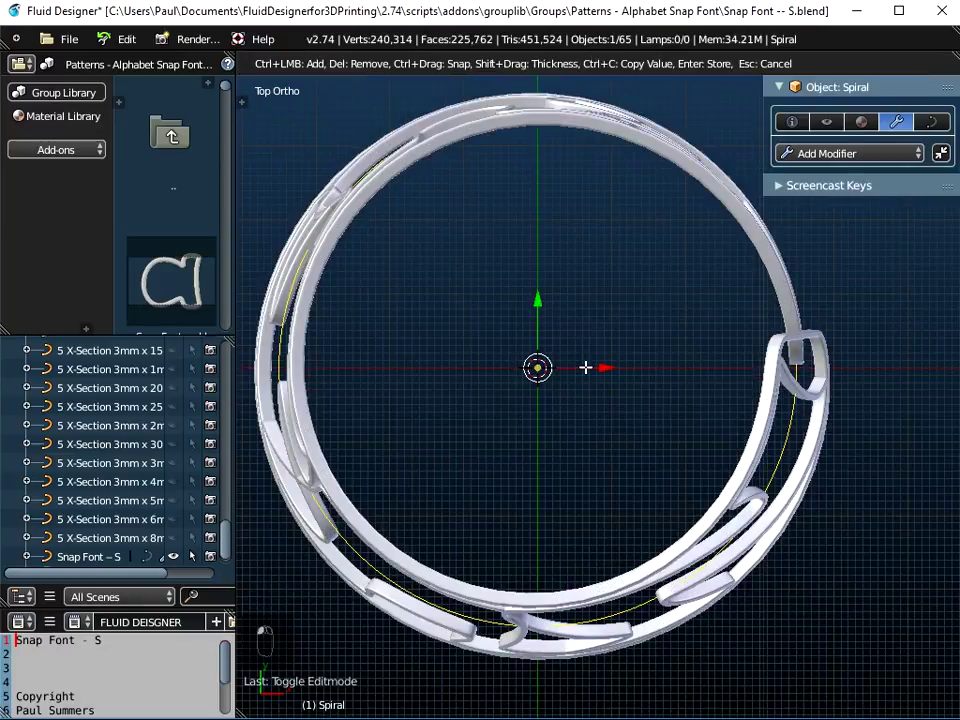
drag(404, 549, 678, 168)
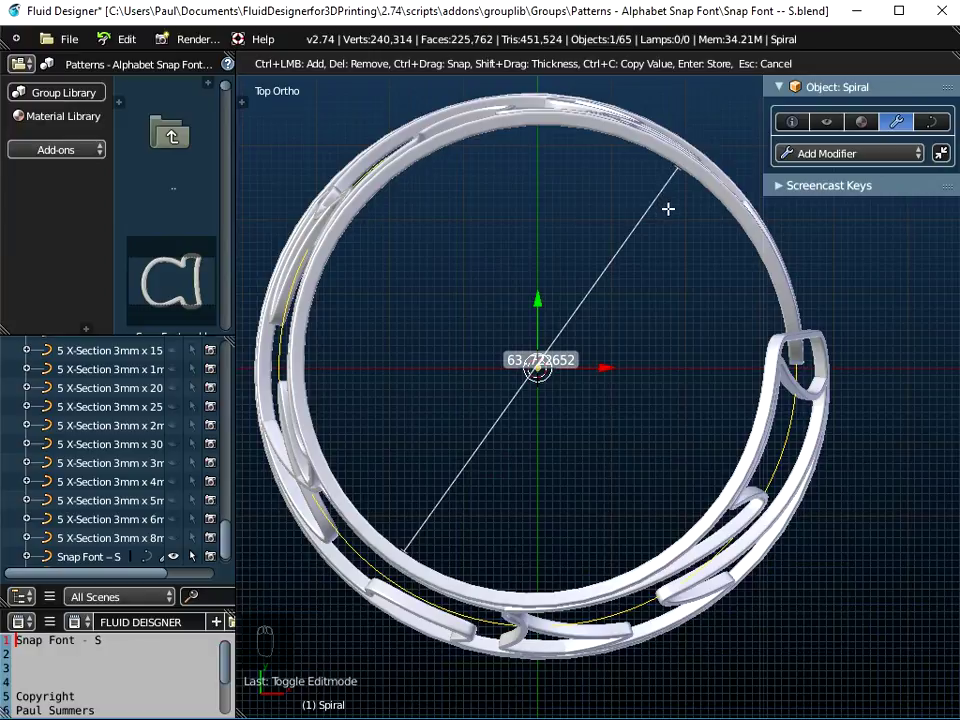
key(Escape)
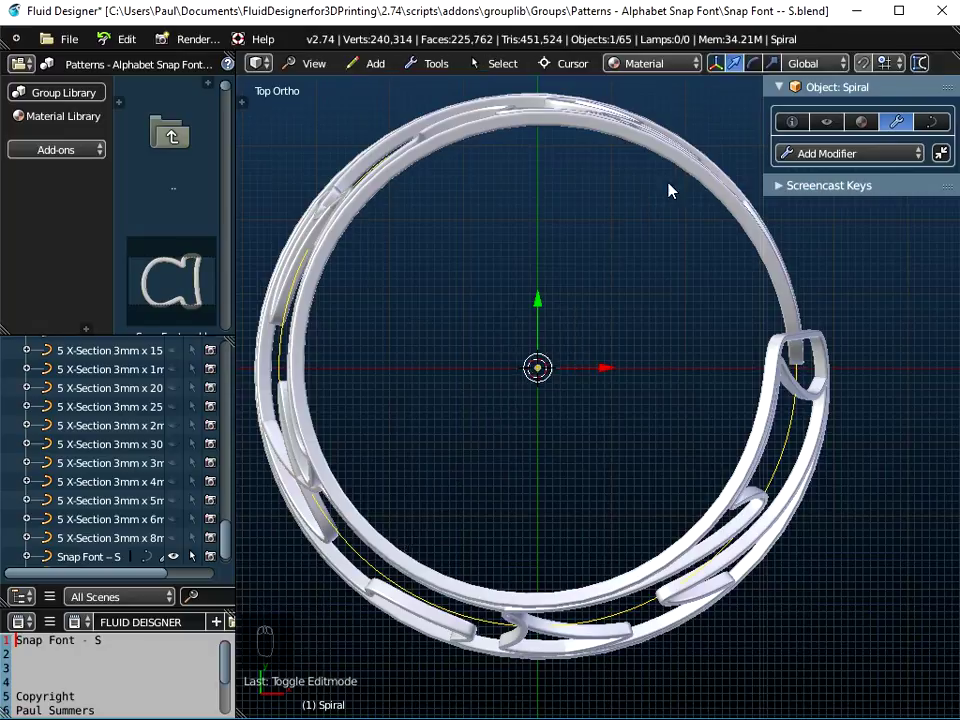
click(921, 64)
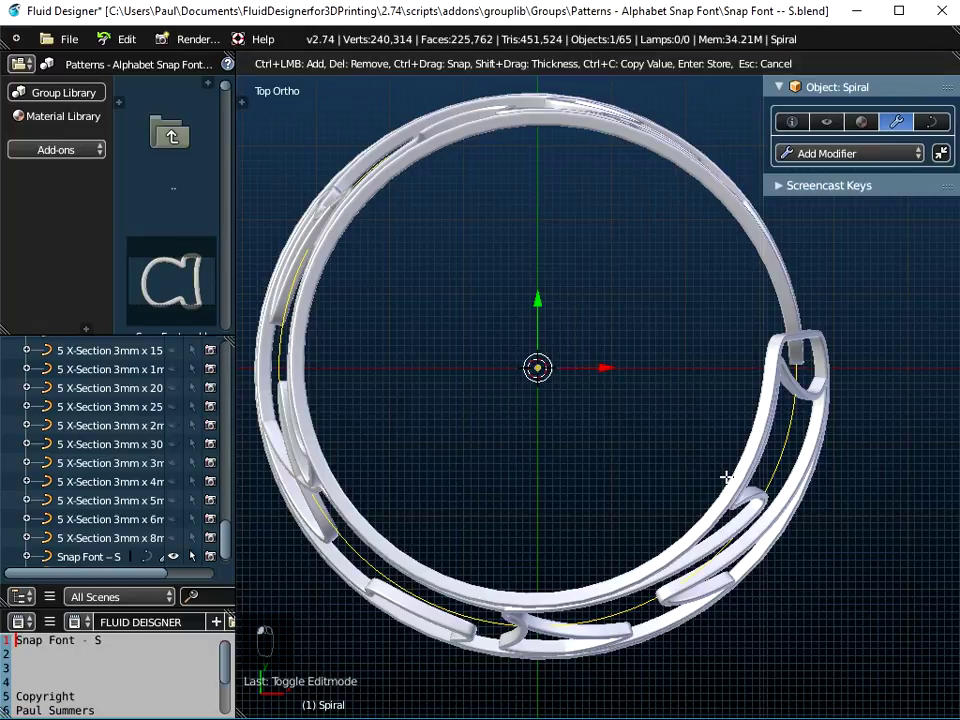
drag(714, 494, 348, 228)
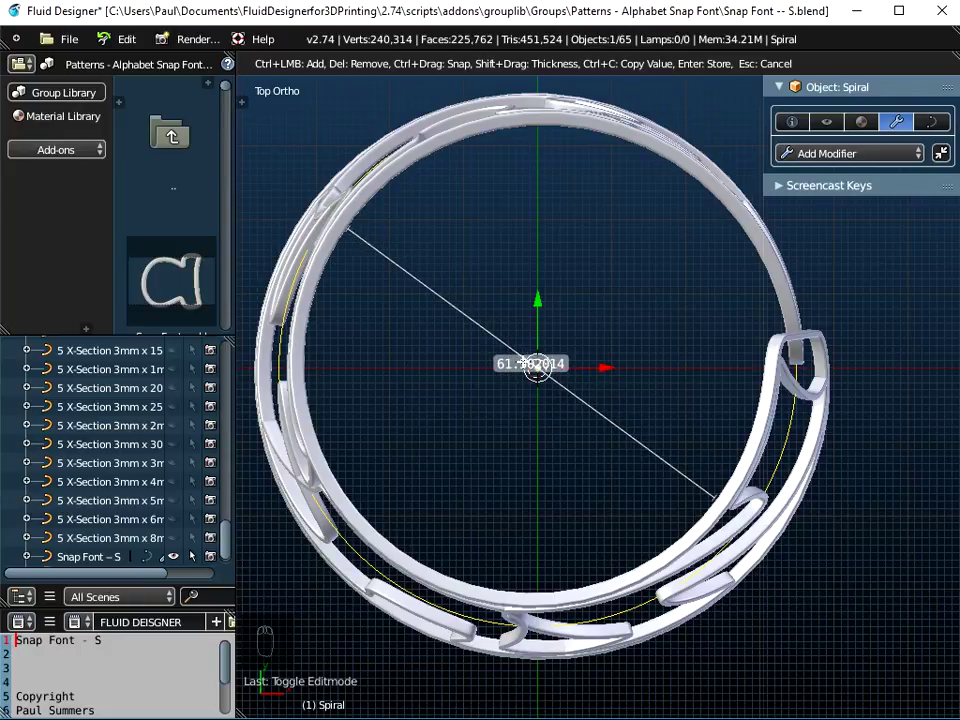
key(Escape)
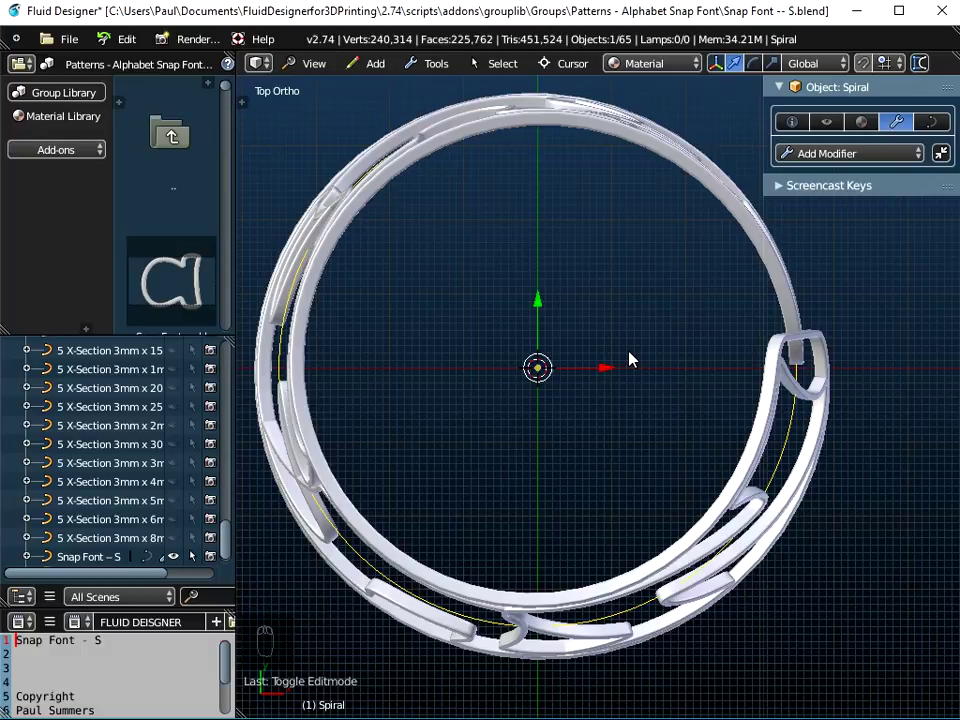
Add a cylinder mesh at the origin, in the middle of the bracelet
scroll(630, 360, down, 1)
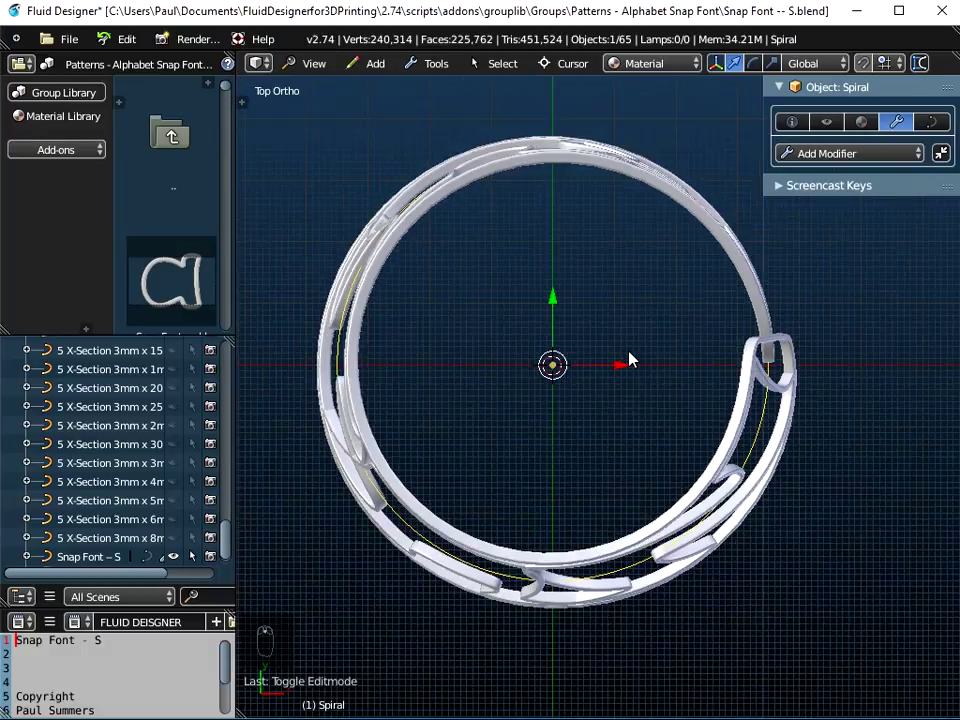
click(375, 63)
mouse_move(390, 87)
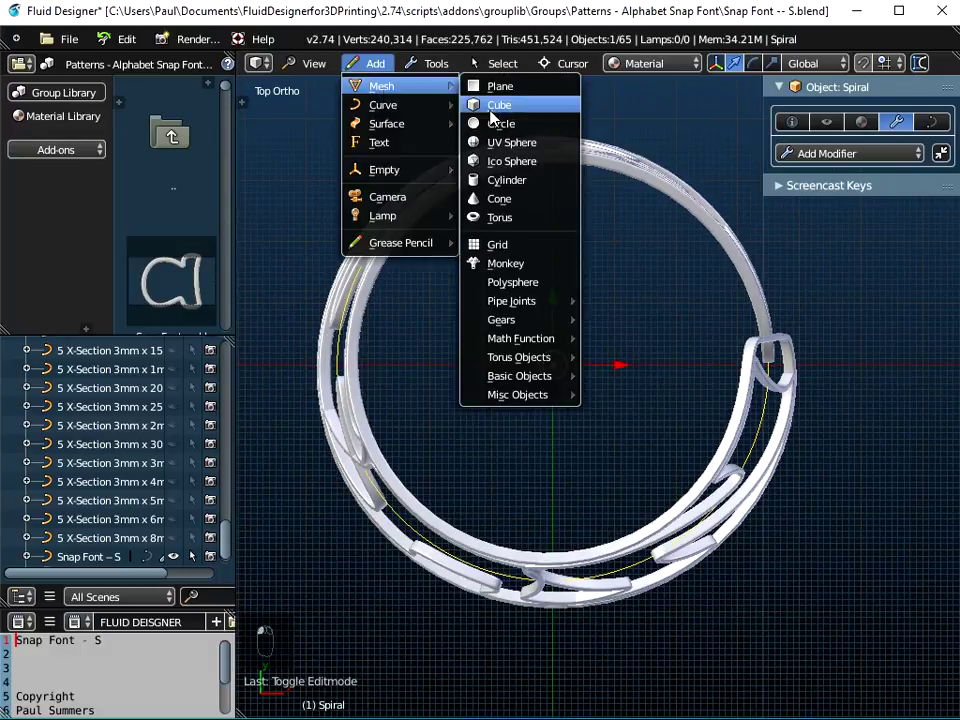
click(508, 180)
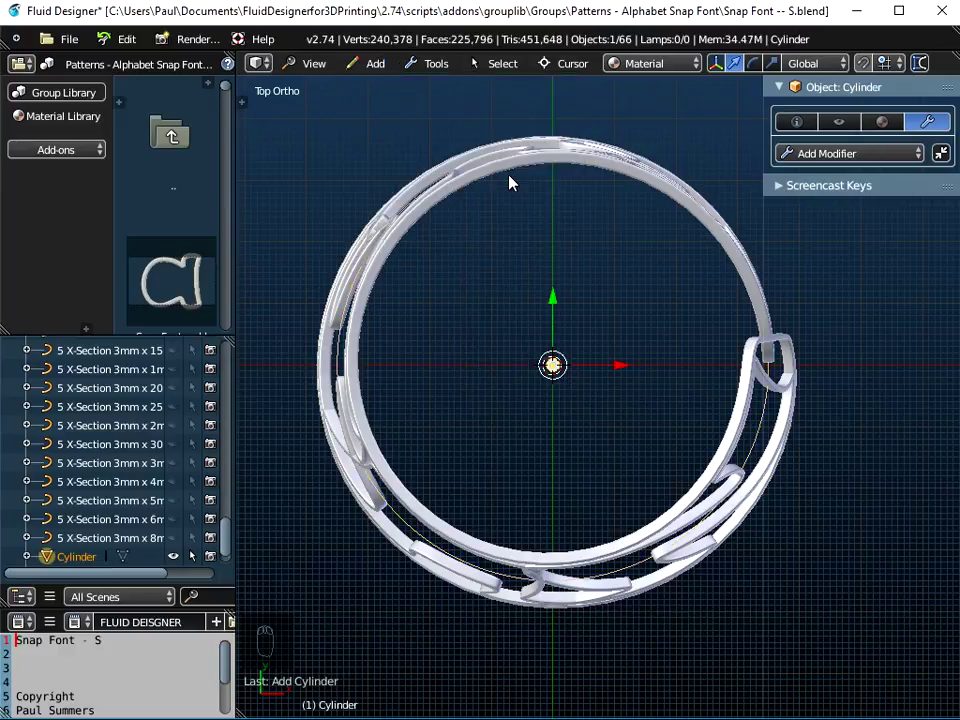
Set the cylinder's X and Y dimensions to 65 and compare it with the bracelet's inner edge from above
click(798, 122)
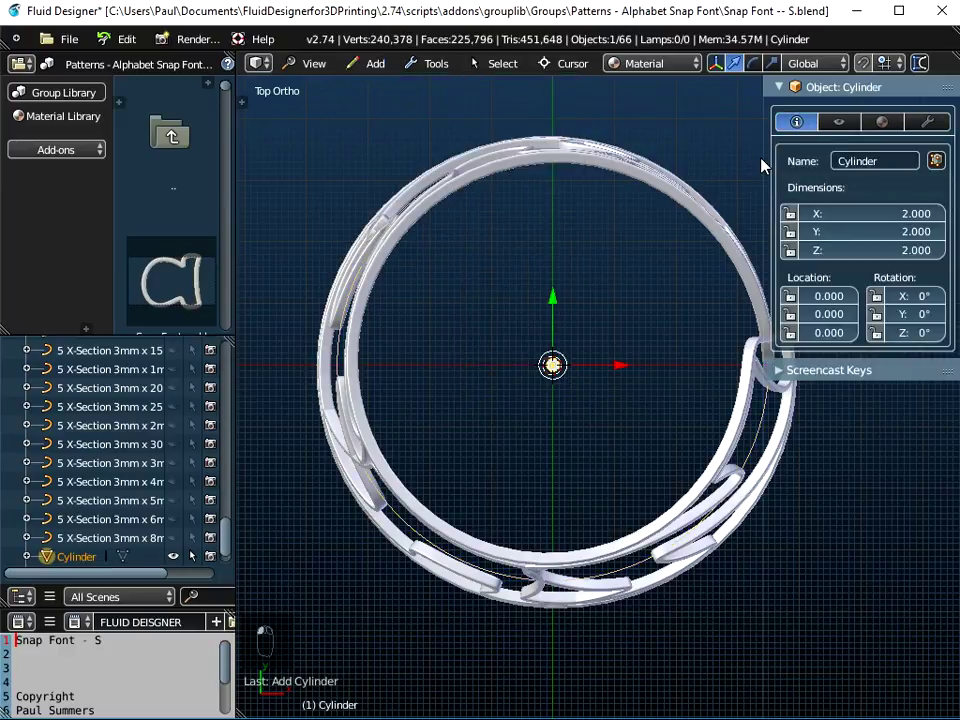
drag(772, 165, 692, 165)
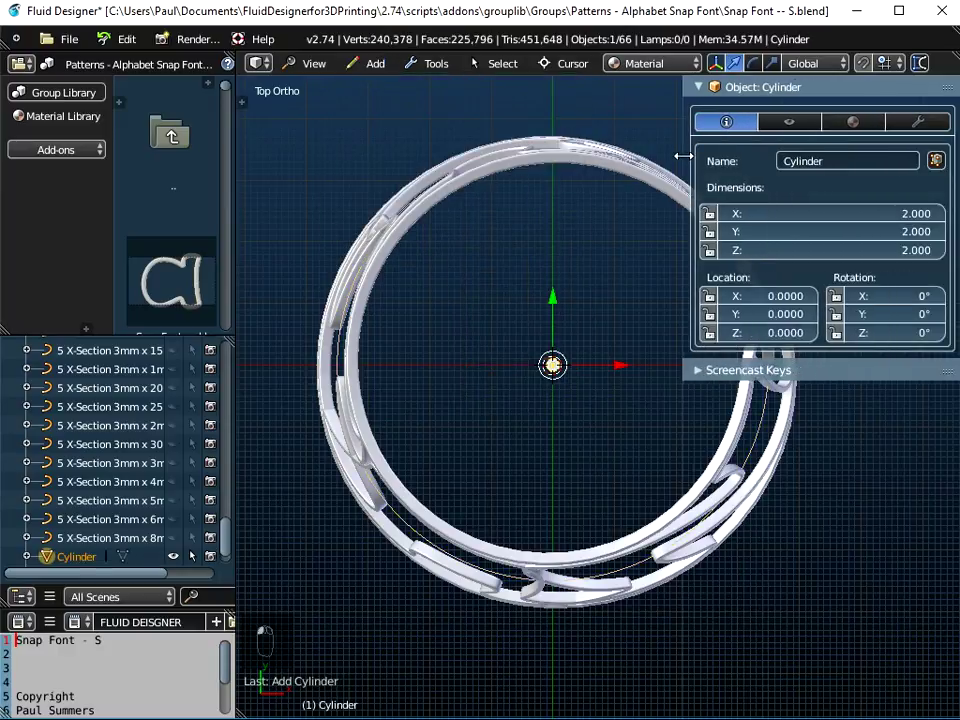
click(825, 213)
text(65)
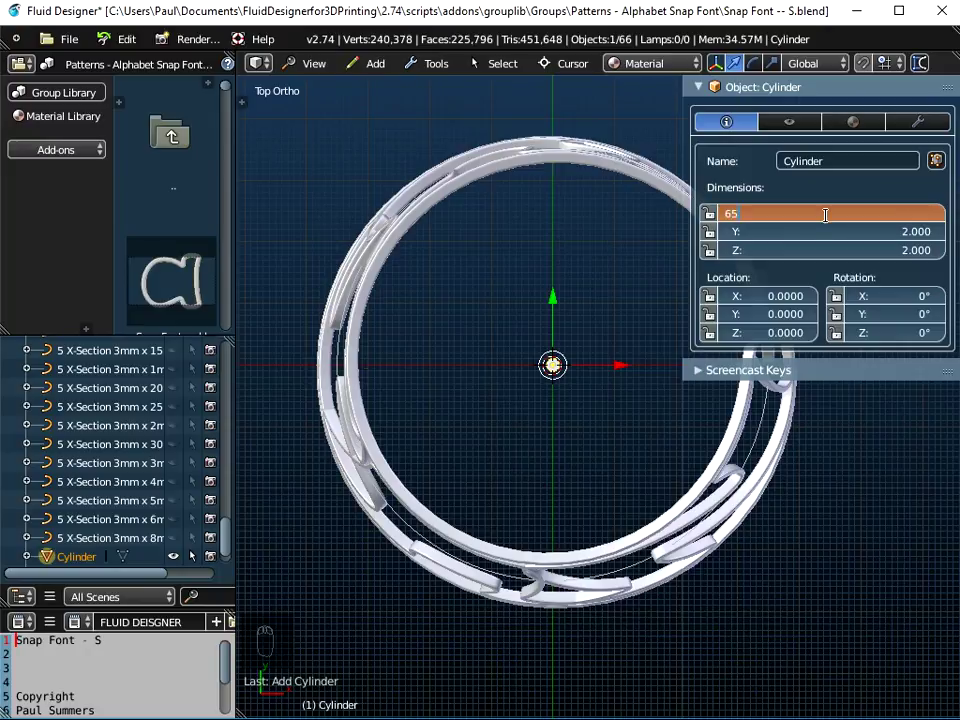
key(Return)
click(839, 231)
text(65)
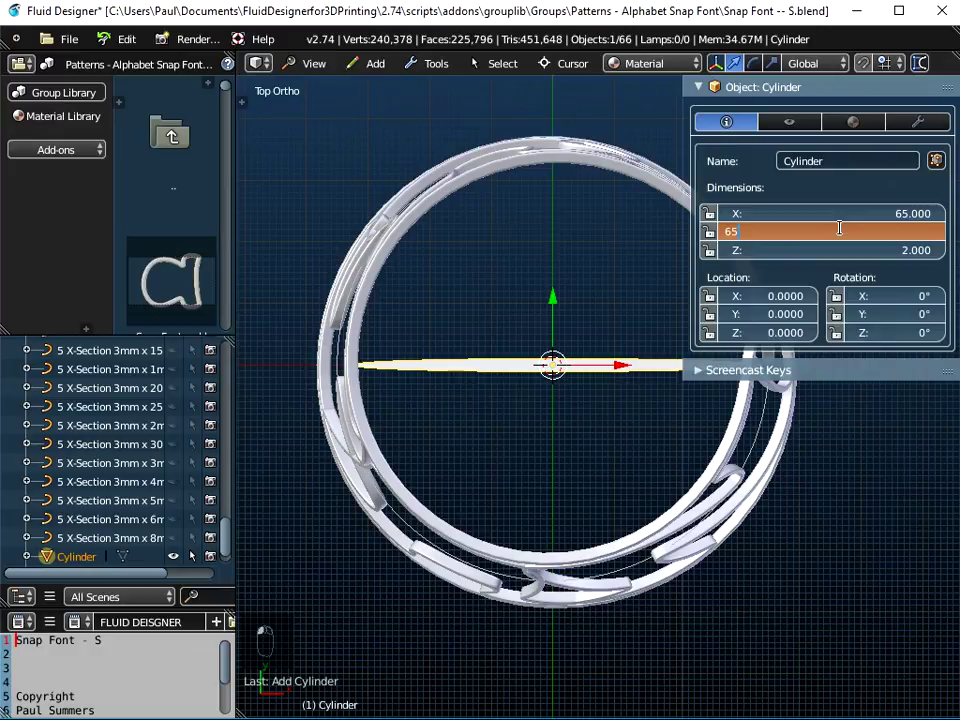
key(Return)
scroll(645, 357, down, 1)
scroll(645, 357, down, 1)
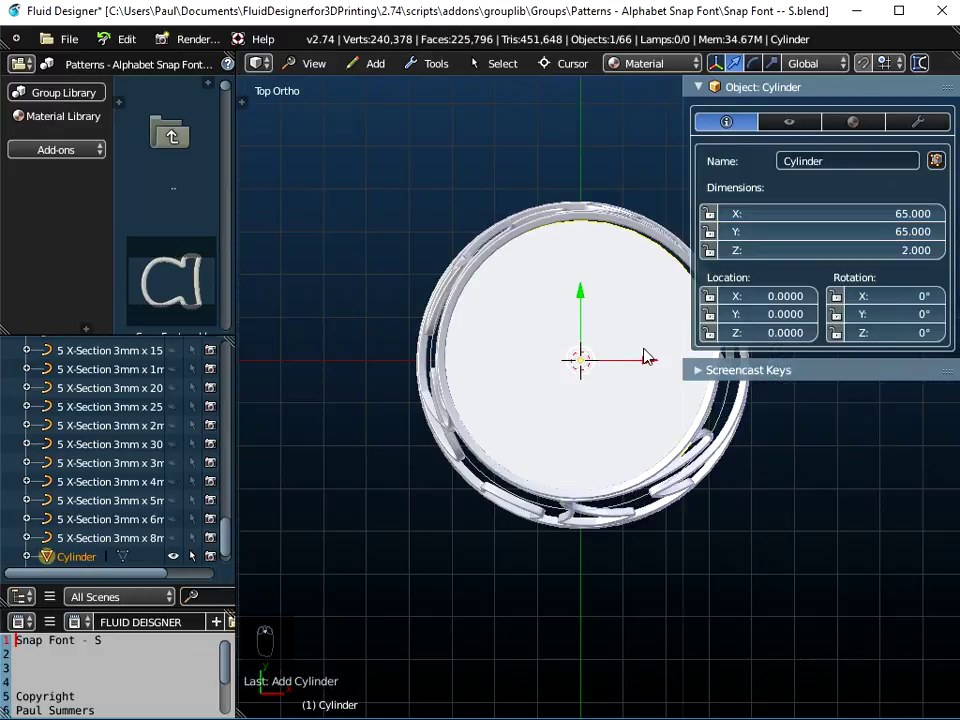
shift+middle_drag(645, 357, 577, 353)
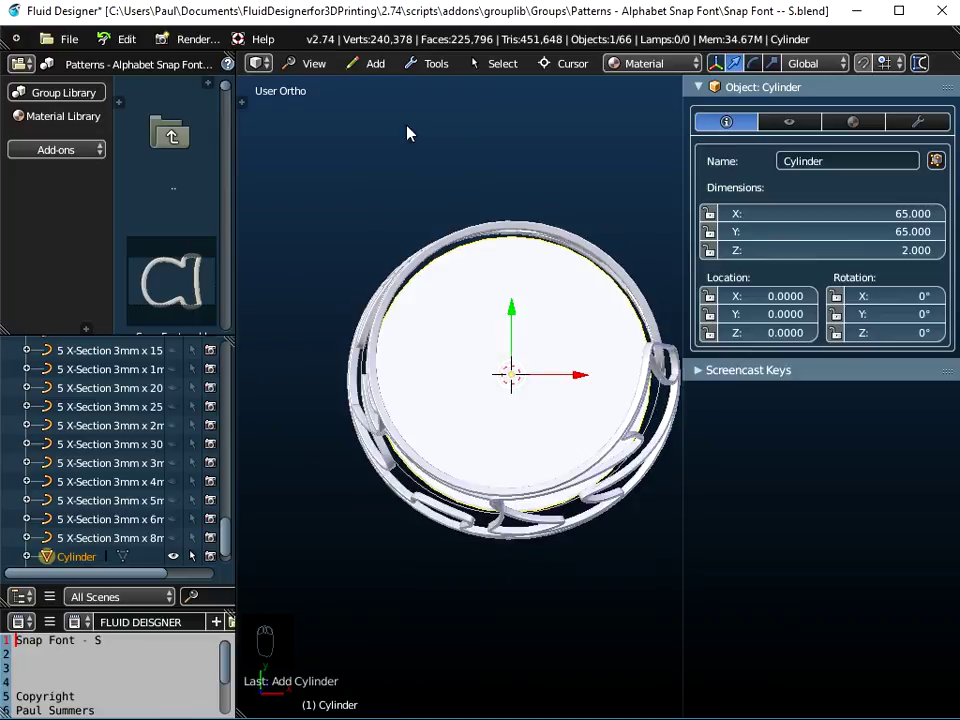
click(318, 64)
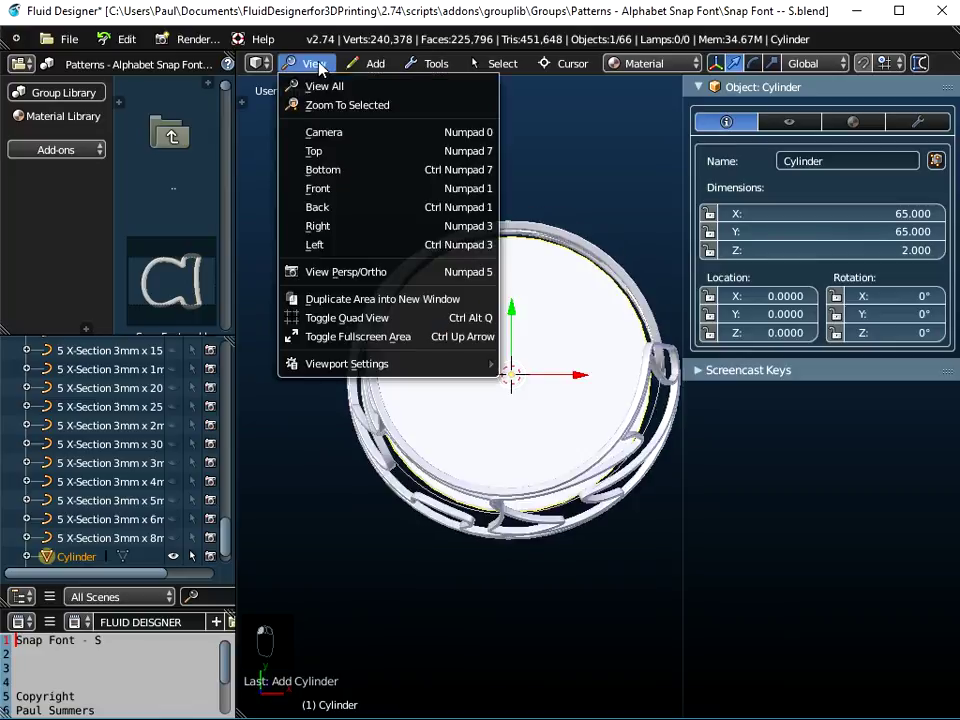
click(340, 152)
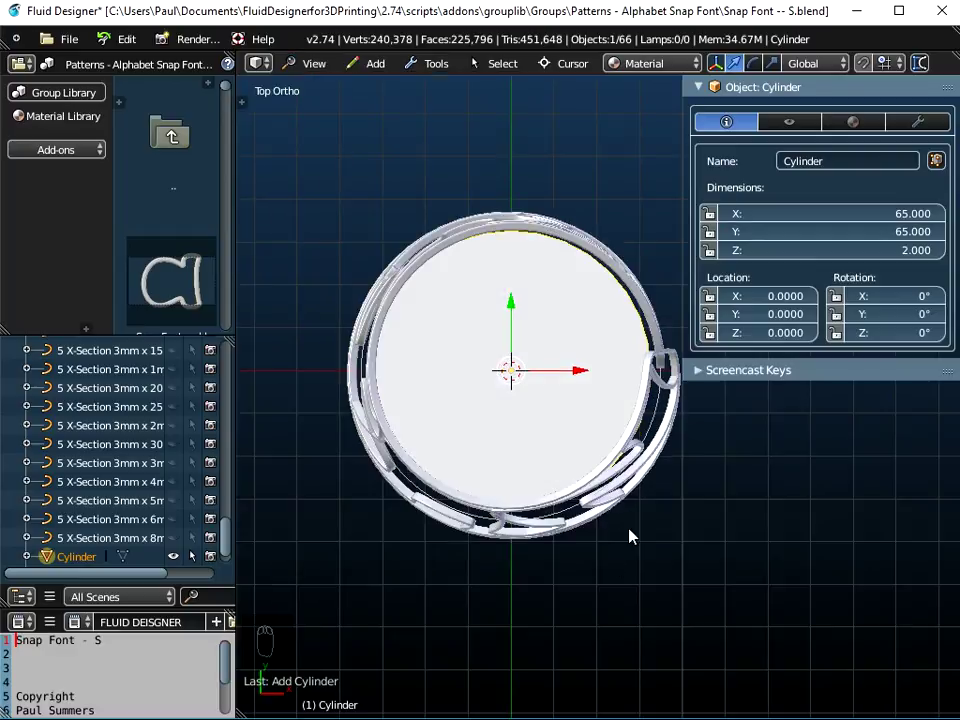
In top view, scale all the spiral's control points uniformly in Edit Mode to a diameter of about 71.6
right_click(567, 515)
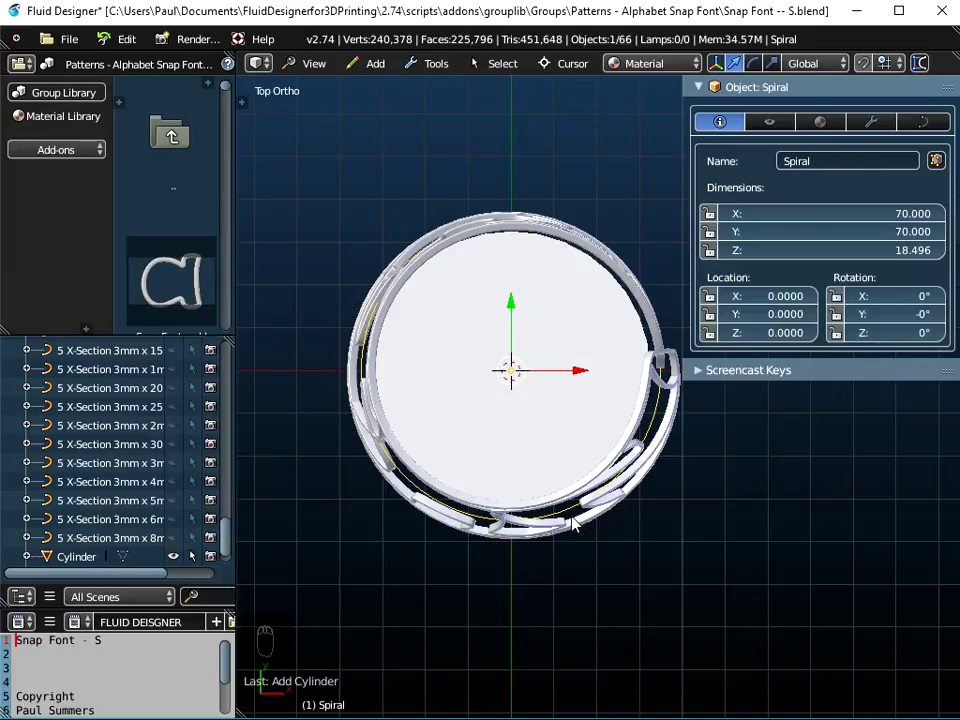
scroll(570, 521, up, 3)
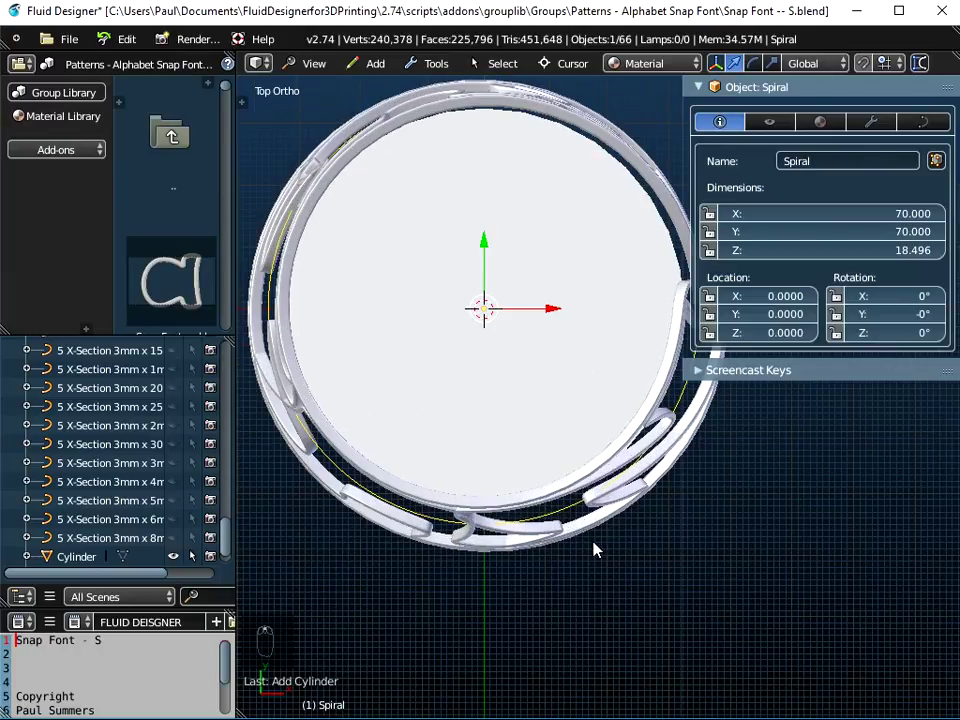
drag(680, 535, 811, 525)
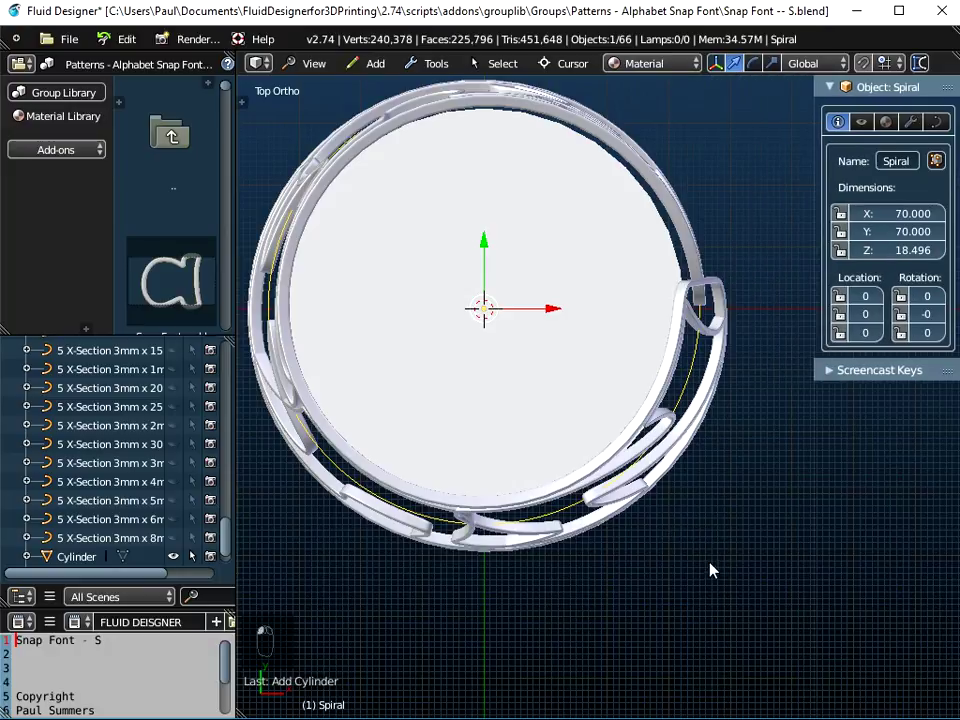
key(Tab)
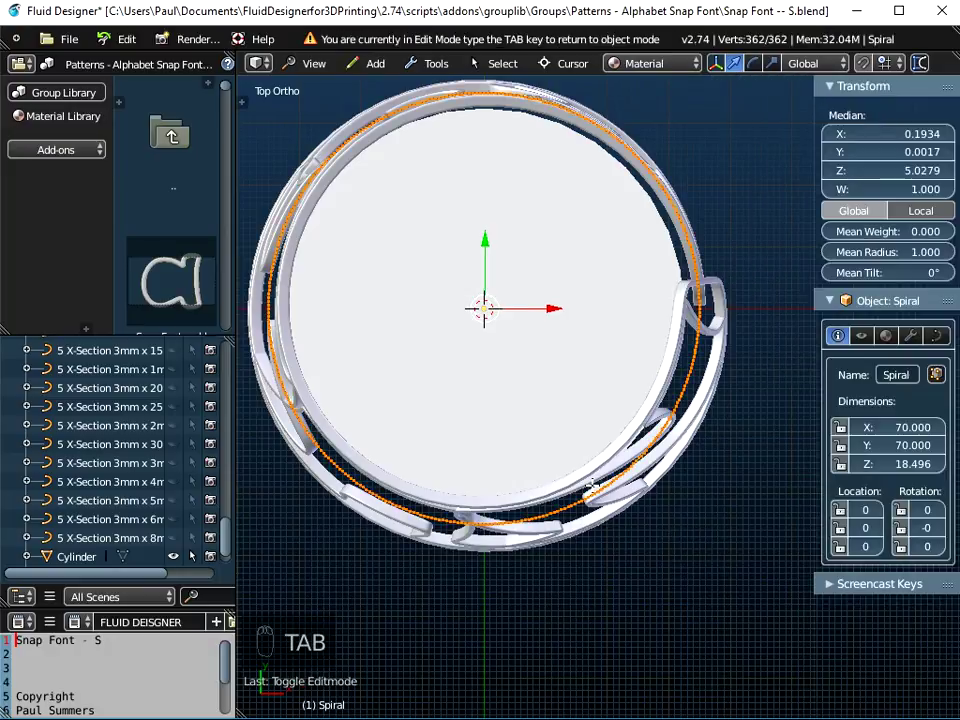
key(a)
key(a)
key(a)
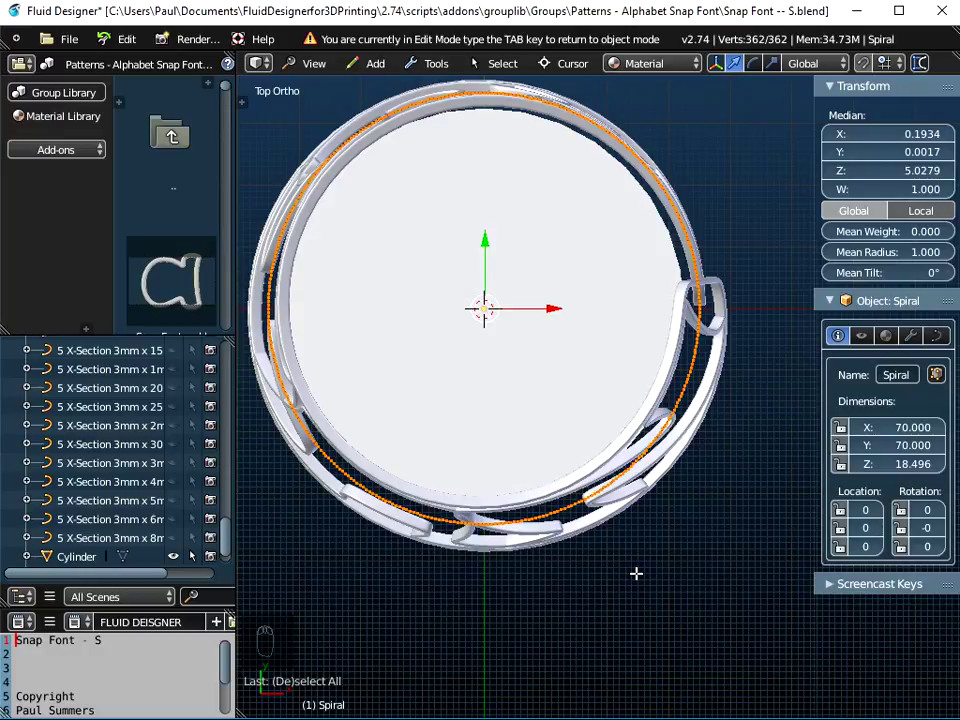
key(s)
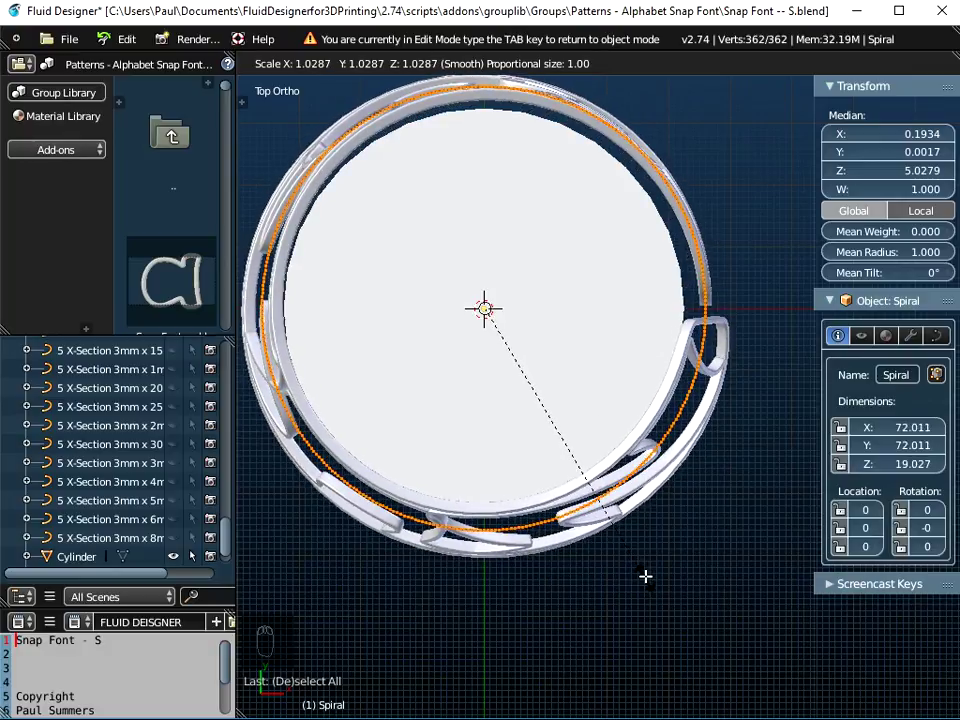
click(645, 576)
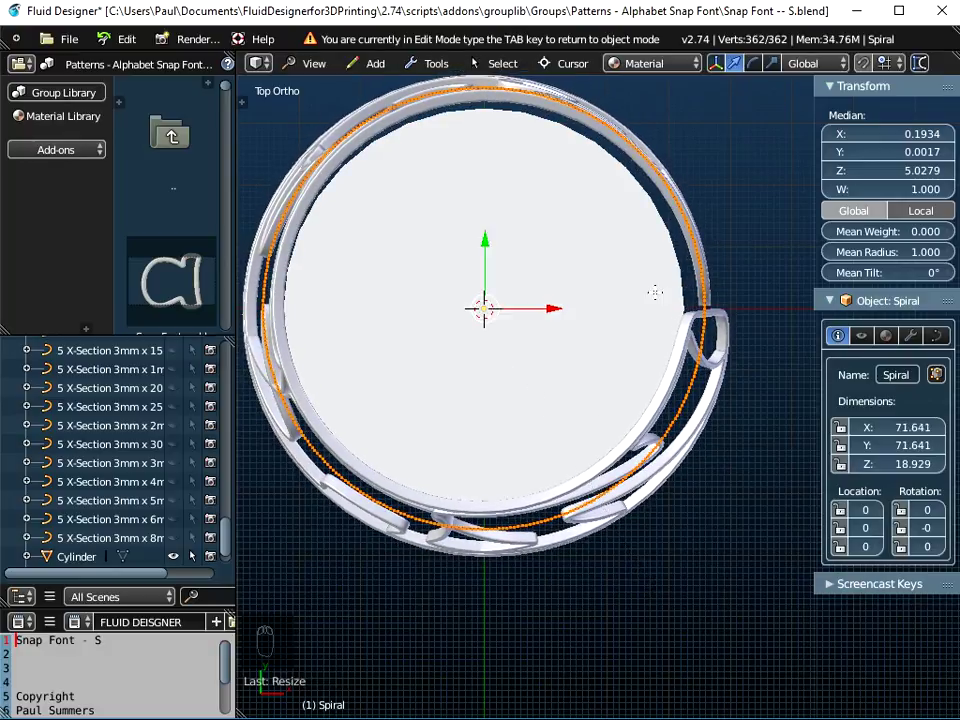
Leave Edit Mode on the spiral and move the cylinder about 0.46 in X and 0.91 in Y inside the bracelet
key(Tab)
right_click(545, 283)
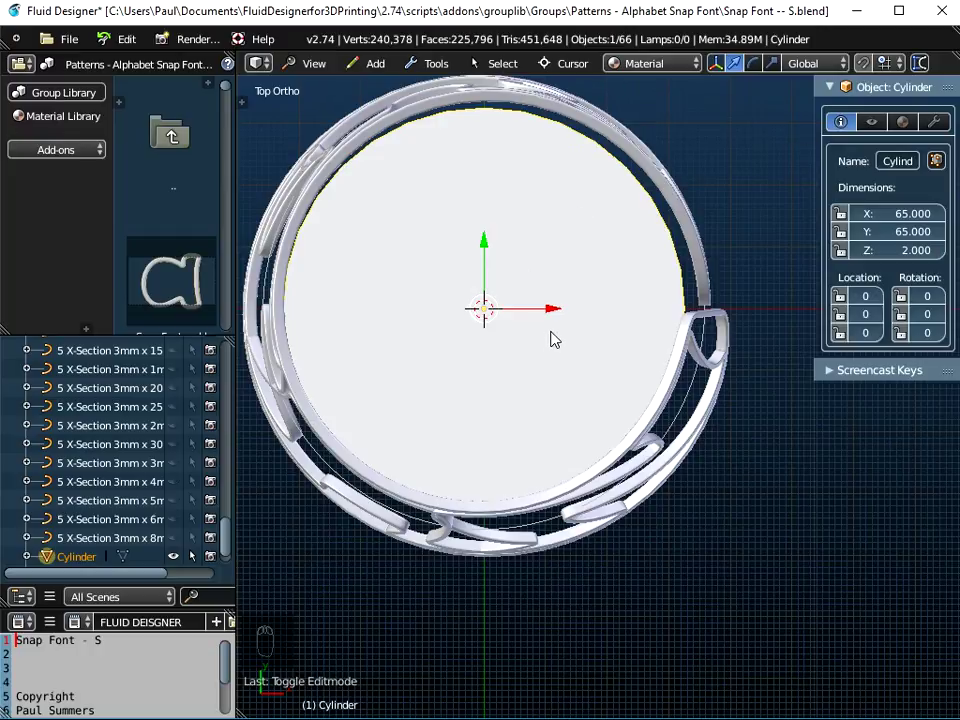
key(g)
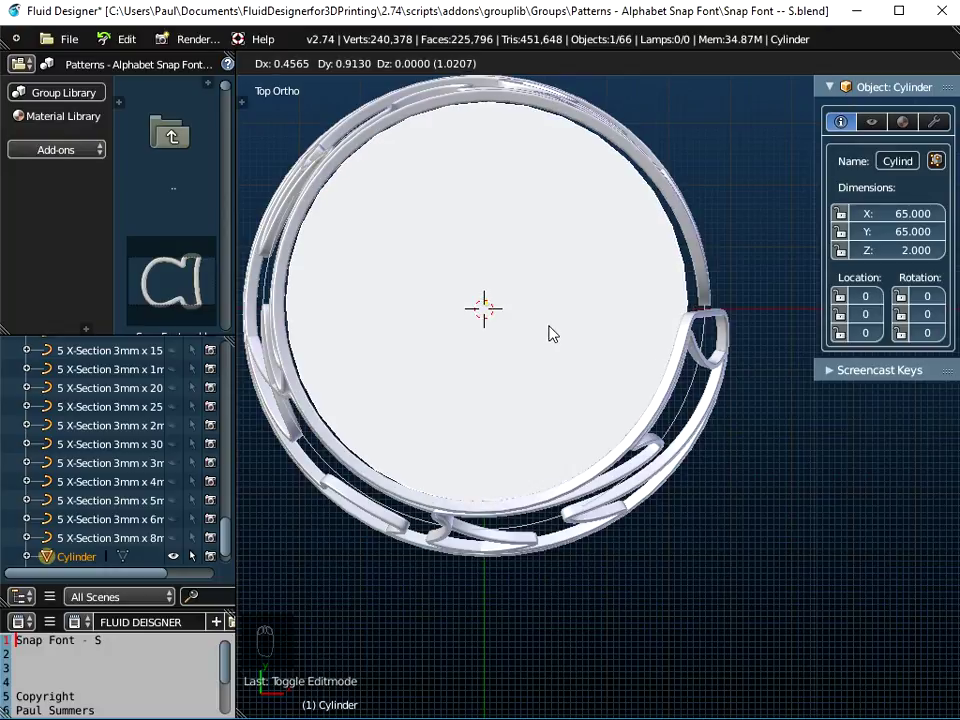
click(548, 333)
middle_drag(588, 466, 563, 289)
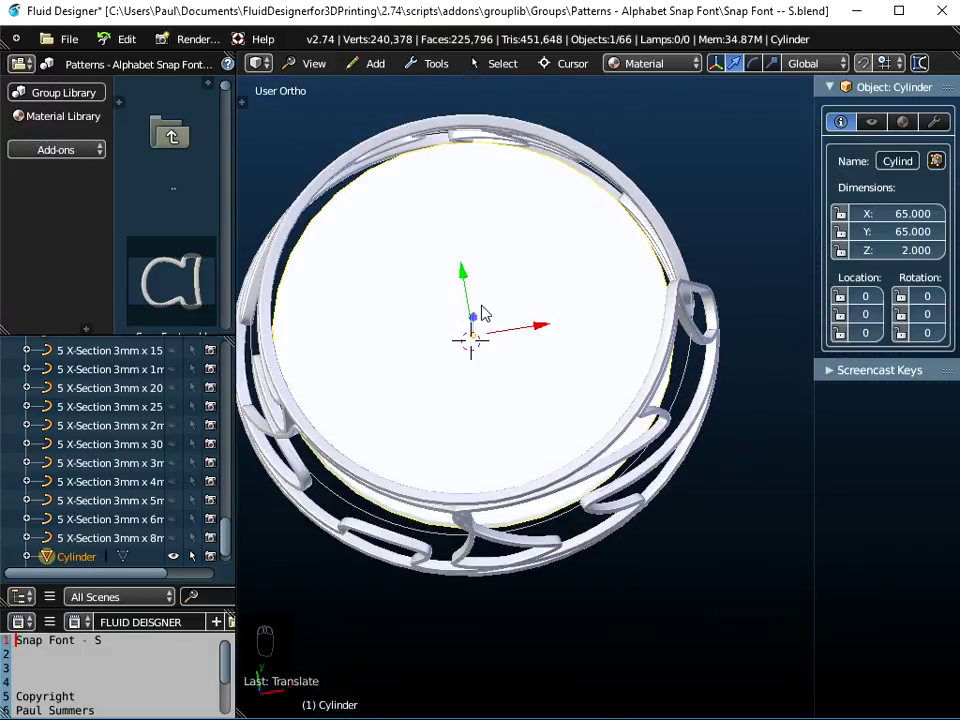
middle_drag(478, 255, 560, 224)
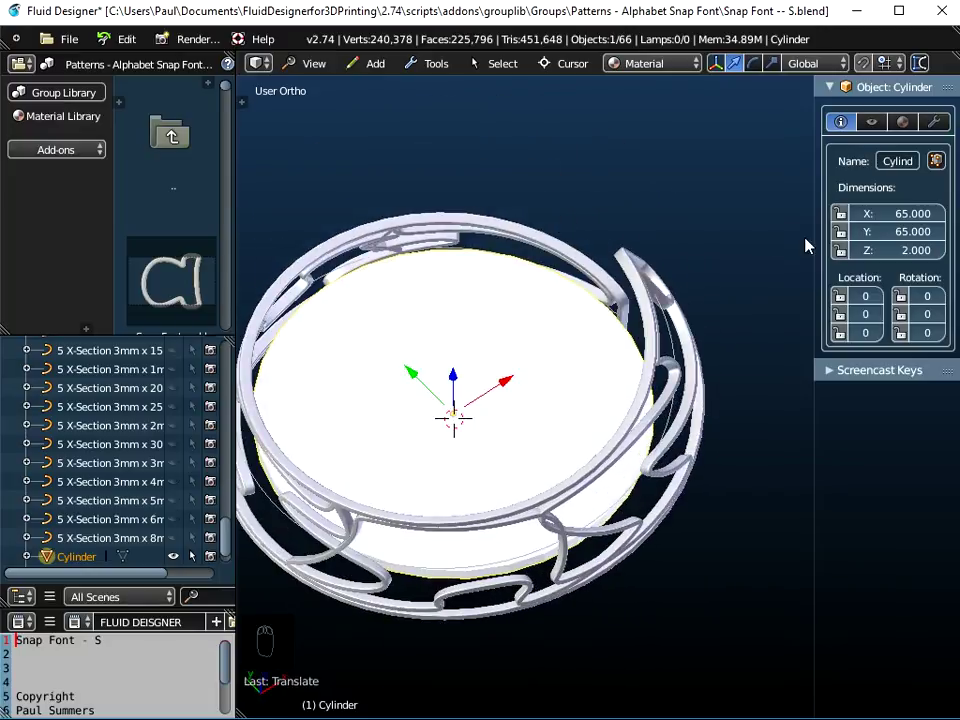
Set the cylinder's Z dimension to 60 to judge the bracelet's fit around it, and delete the cylinder
drag(814, 238, 727, 238)
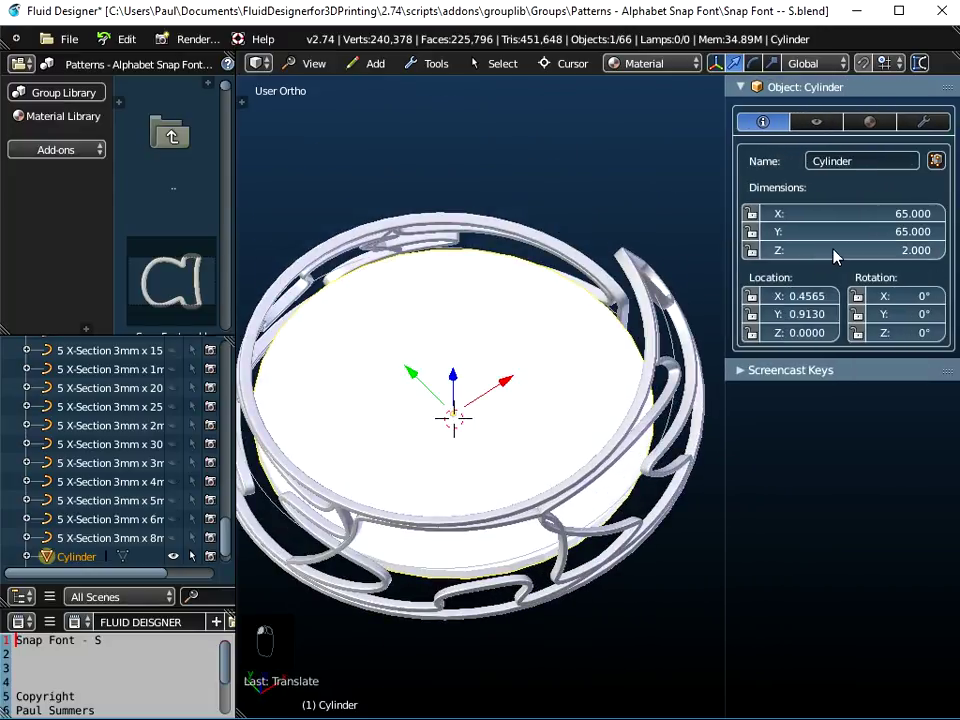
click(834, 251)
text(60)
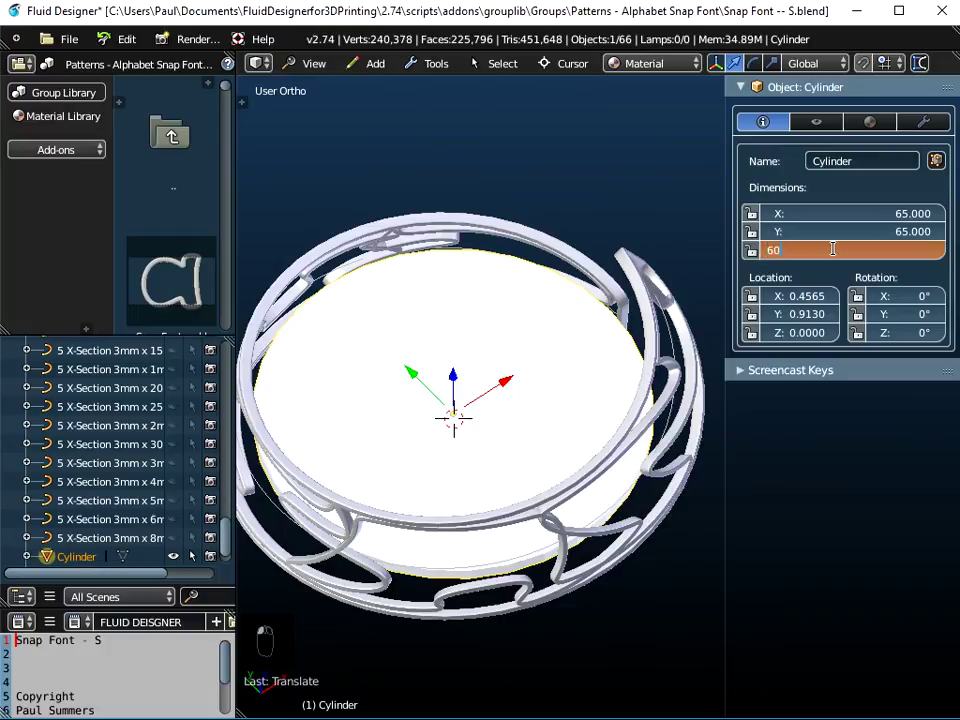
key(Return)
middle_drag(594, 418, 568, 349)
scroll(560, 340, down, 2)
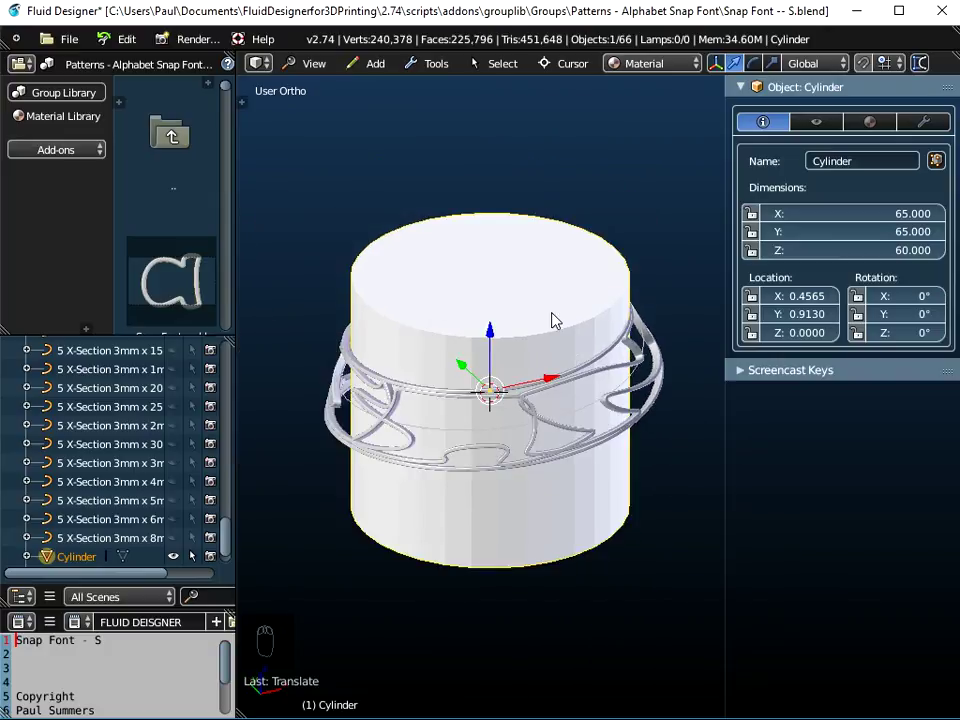
key(x)
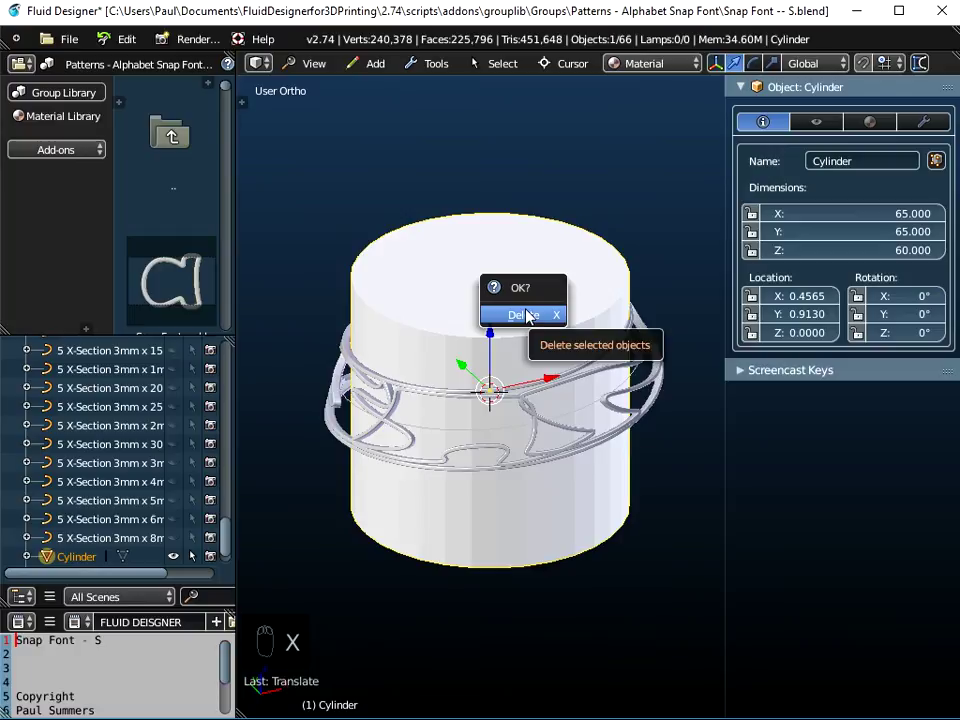
click(528, 316)
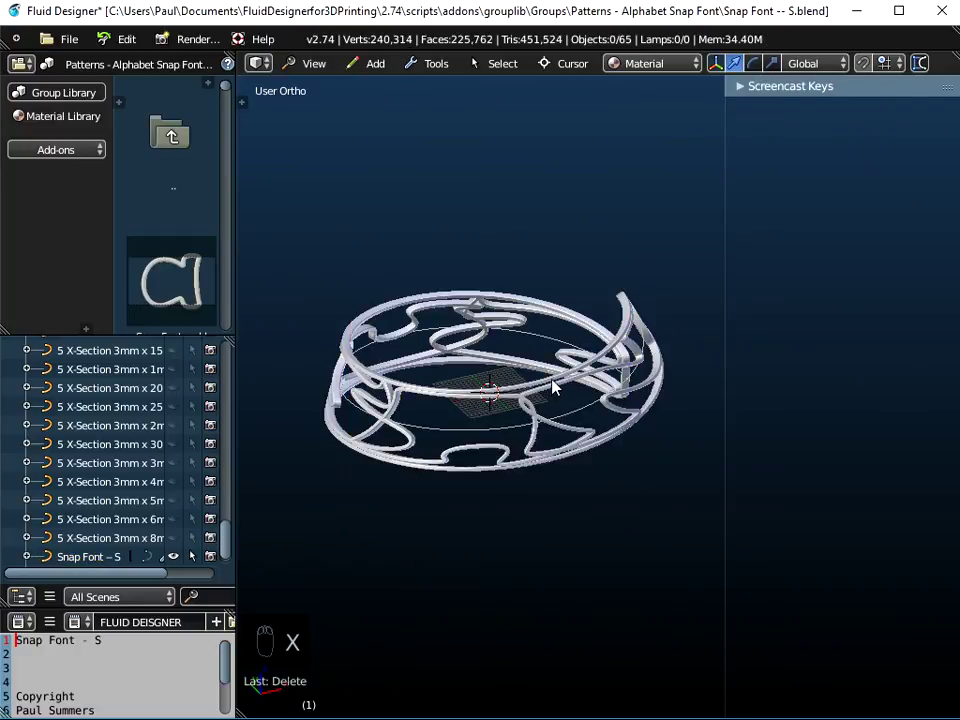
Try 1 X-Section 1mm x 4mm as the bracelet curve's bevel object and inspect the wider profile
click(553, 386)
middle_drag(553, 386, 621, 401)
scroll(577, 408, up, 6)
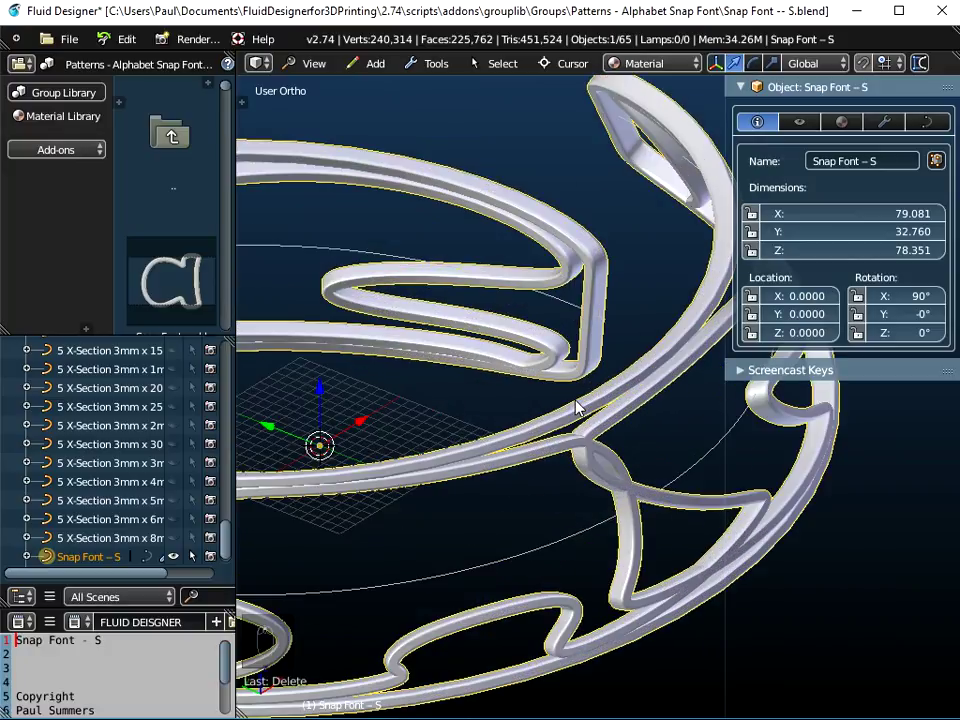
click(926, 121)
drag(728, 188, 603, 187)
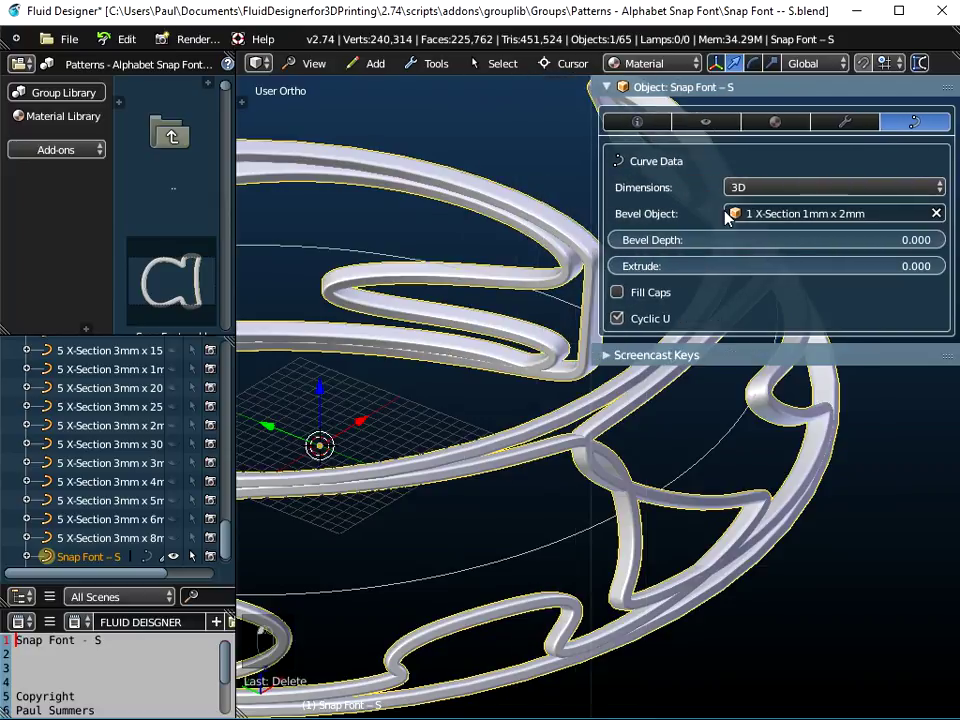
click(791, 216)
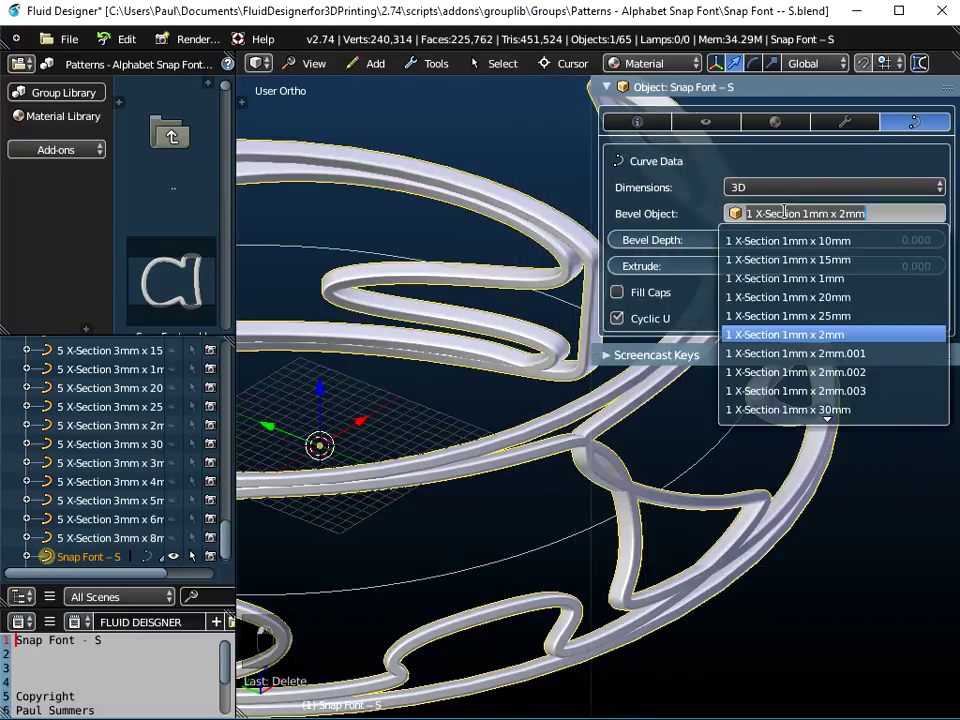
scroll(790, 400, down, 3)
click(796, 391)
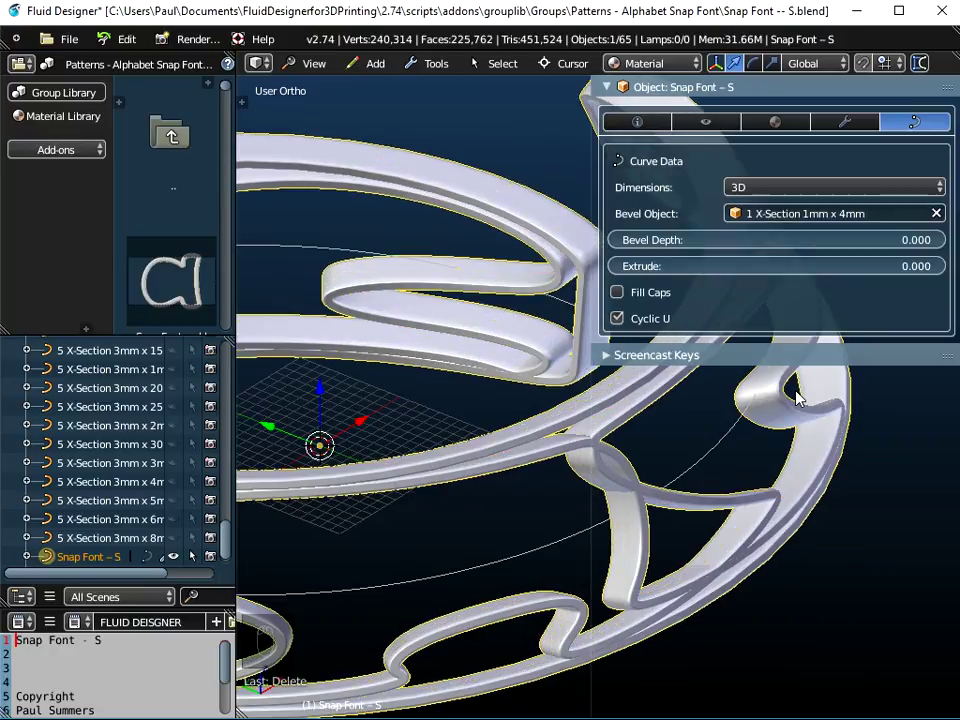
middle_drag(459, 476, 455, 507)
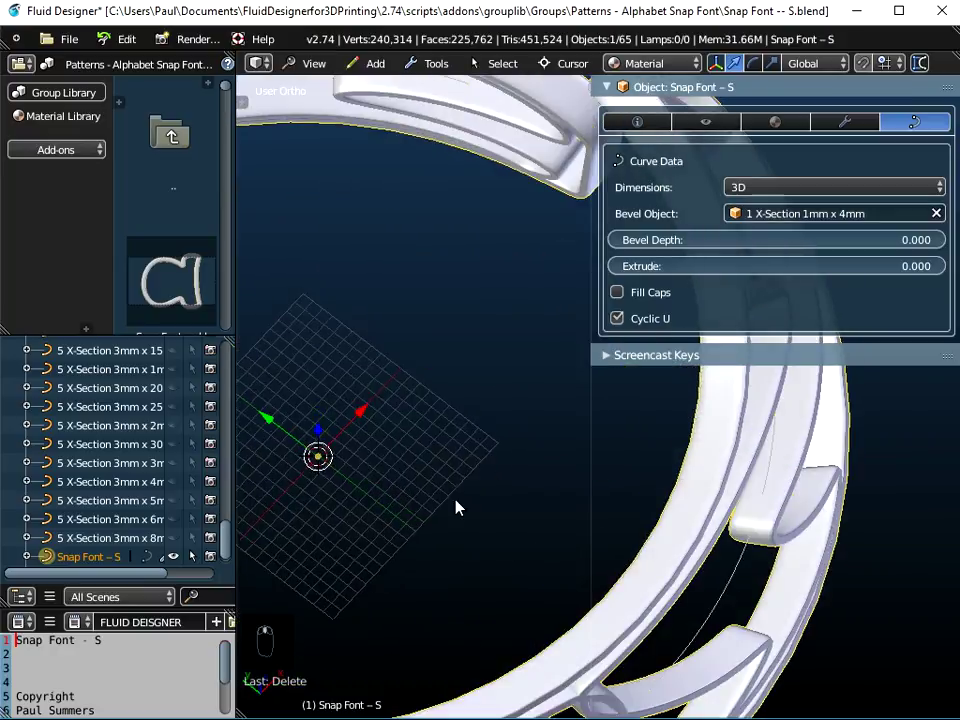
scroll(534, 540, down, 3)
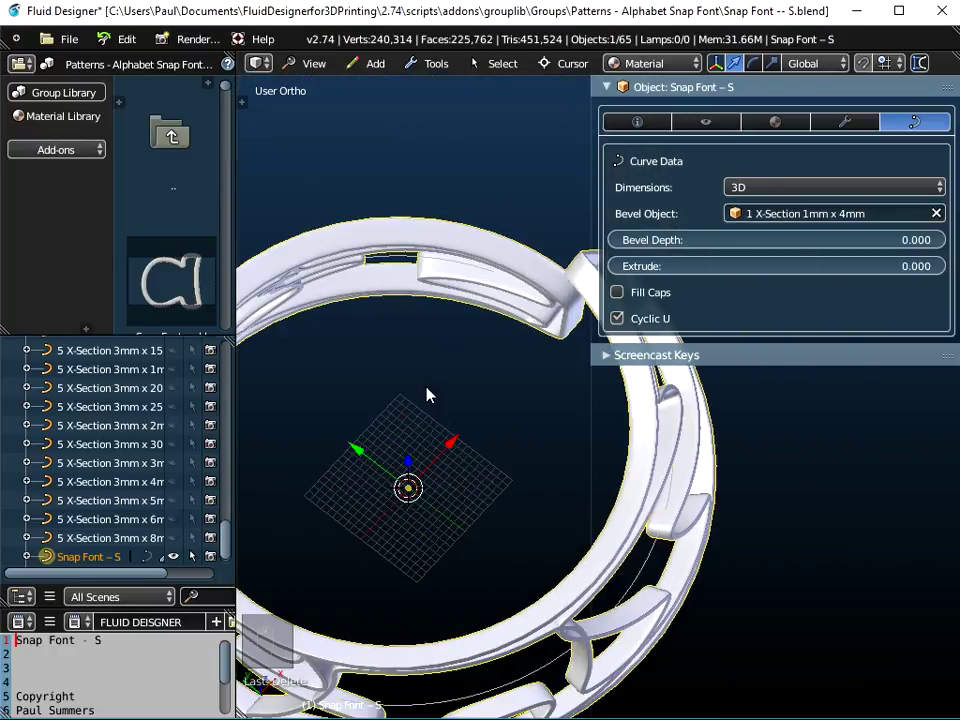
middle_drag(467, 458, 491, 407)
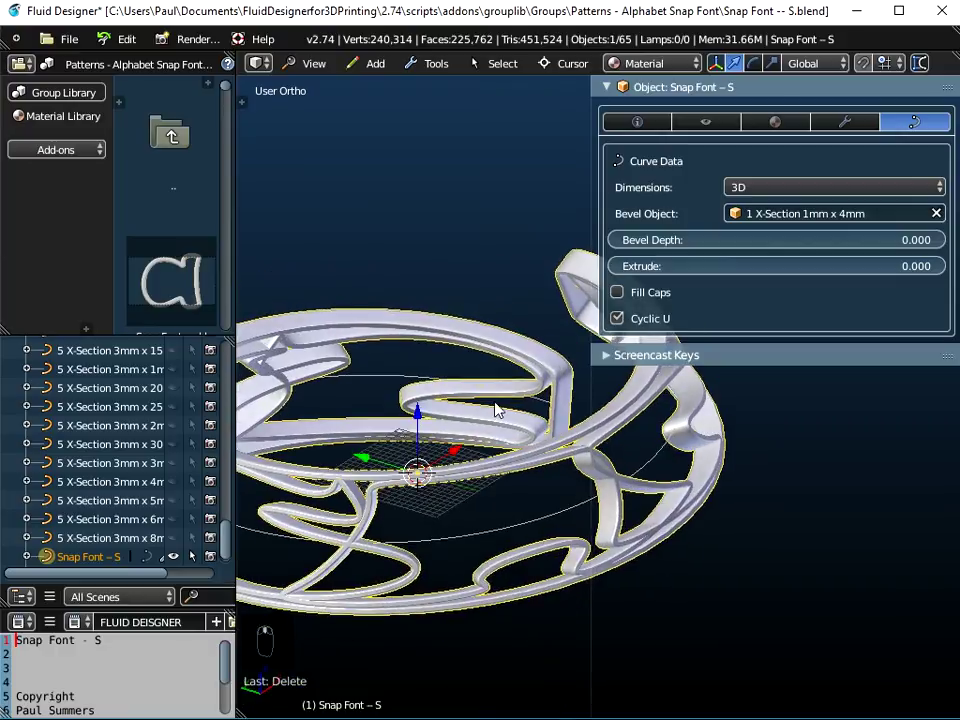
Set the bracelet curve's bevel object to 1 X-Section 1mm x 2mm and view the whole bracelet
click(808, 214)
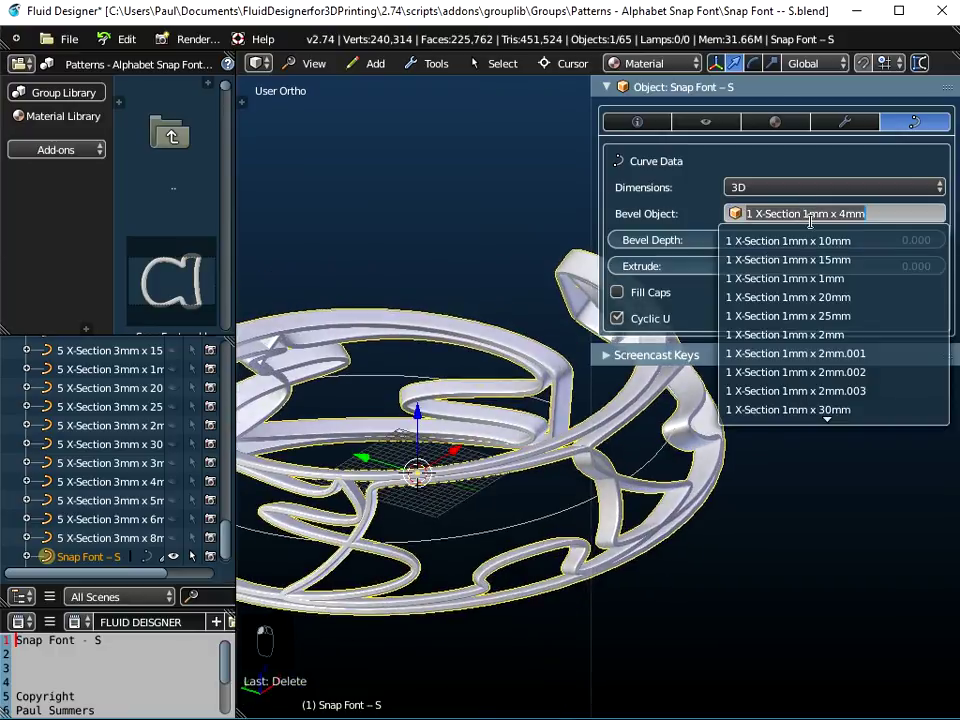
click(800, 333)
scroll(601, 474, down, 2)
drag(590, 440, 688, 440)
middle_drag(563, 510, 567, 465)
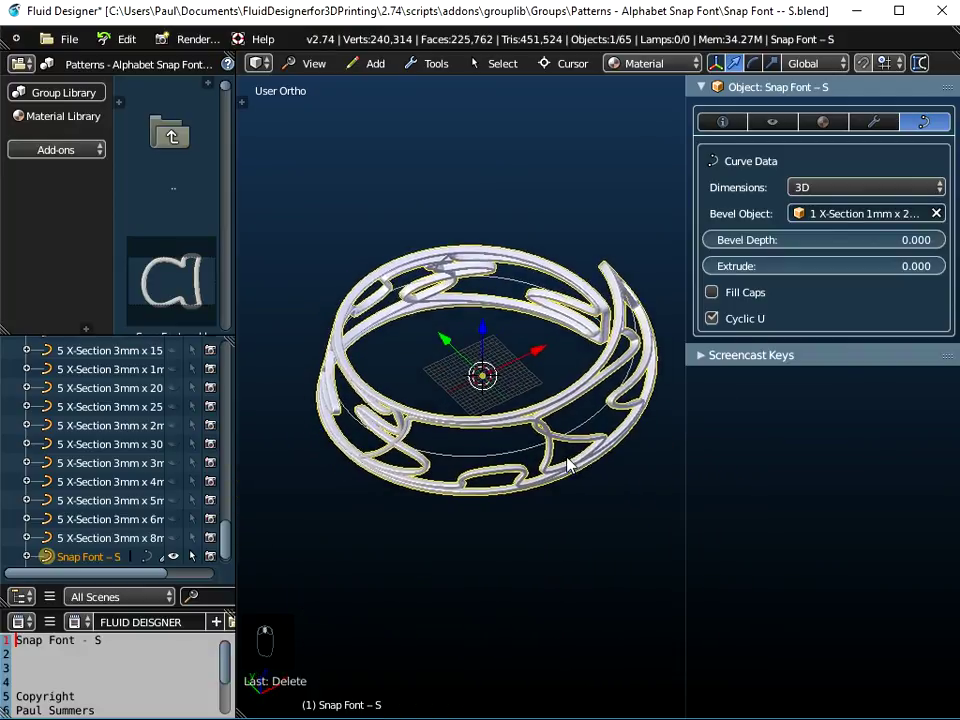
Export the bracelet to the Desktop as a Wavefront OBJ, with a file name of Snap Font followed by the bracelet's lettered name
click(60, 37)
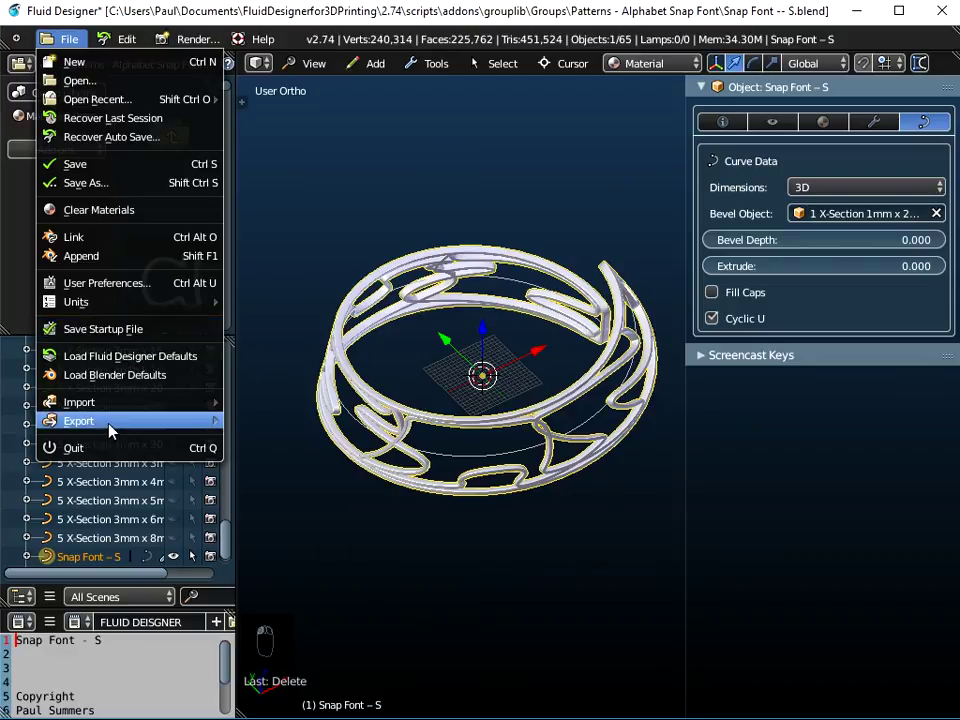
mouse_move(146, 432)
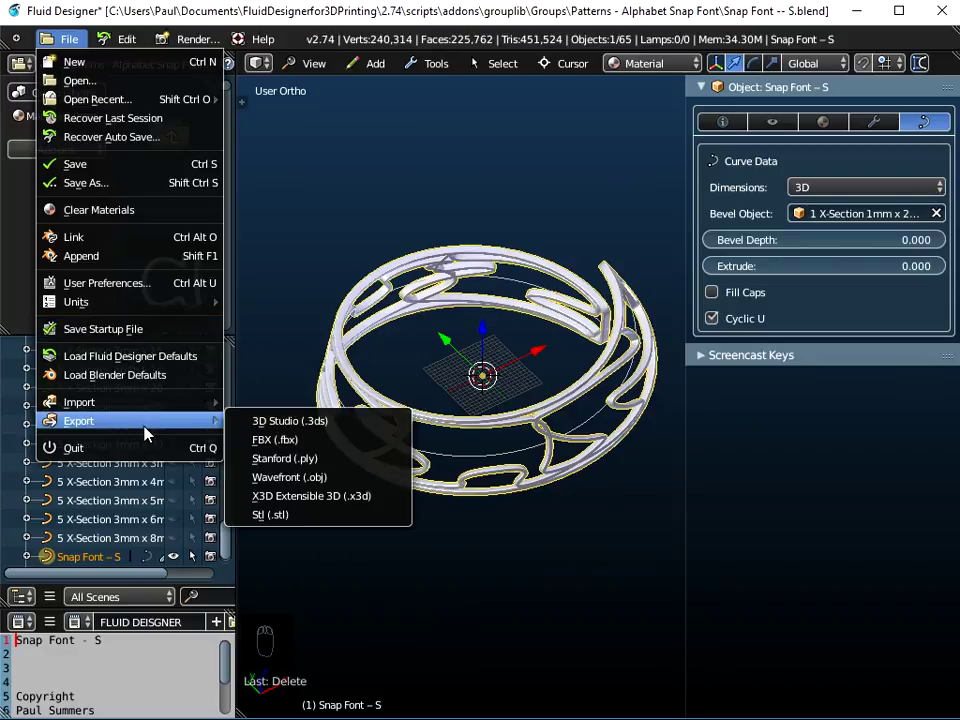
click(298, 479)
click(54, 311)
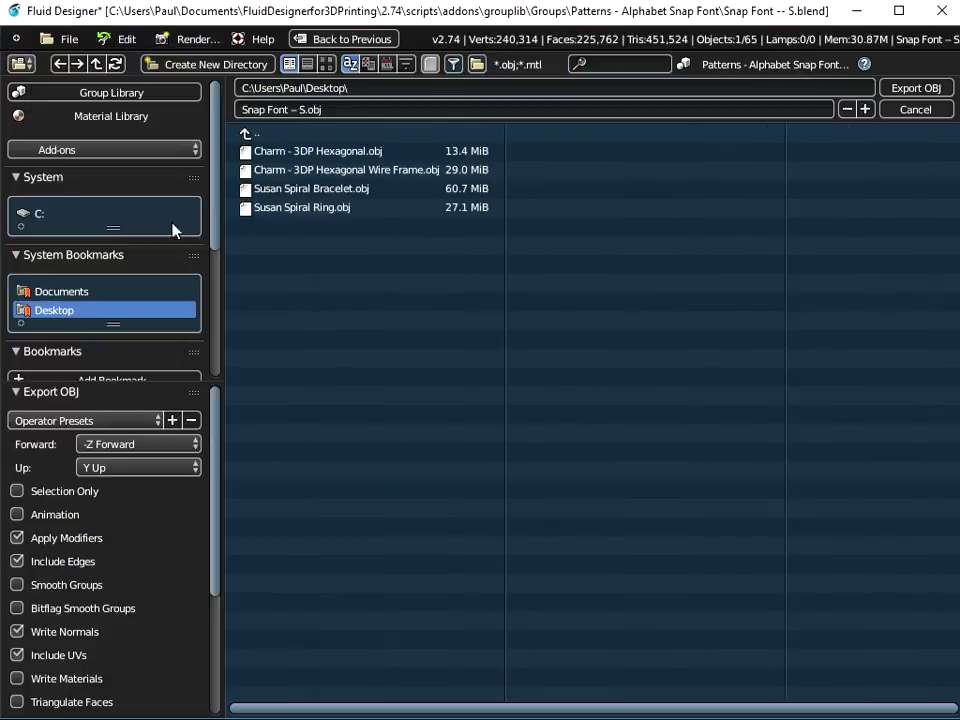
click(309, 109)
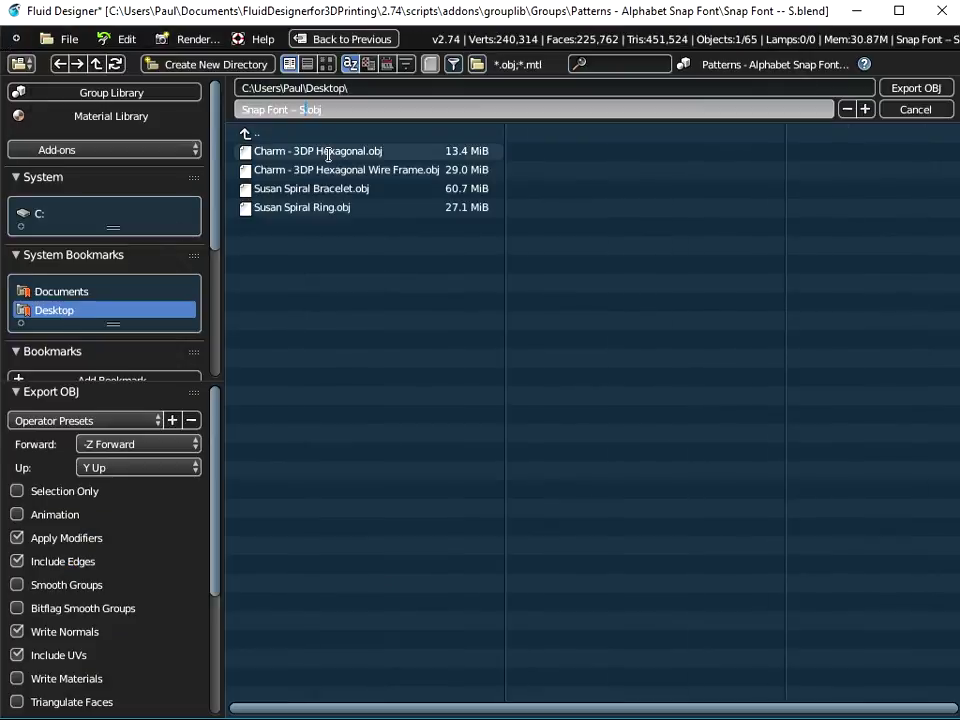
text(usan)
key(Return)
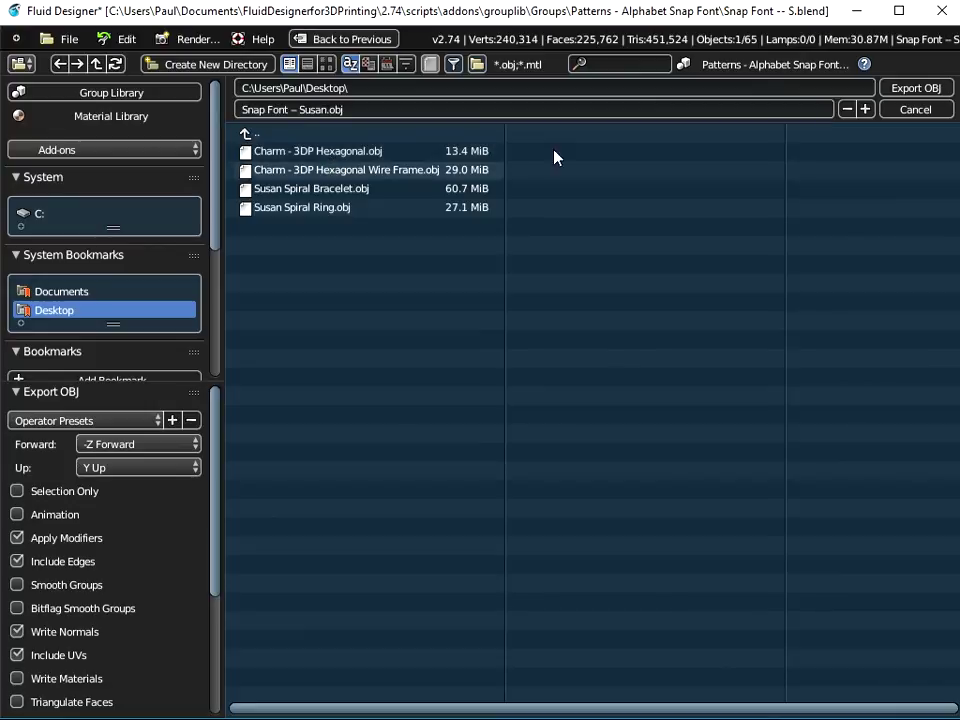
click(912, 90)
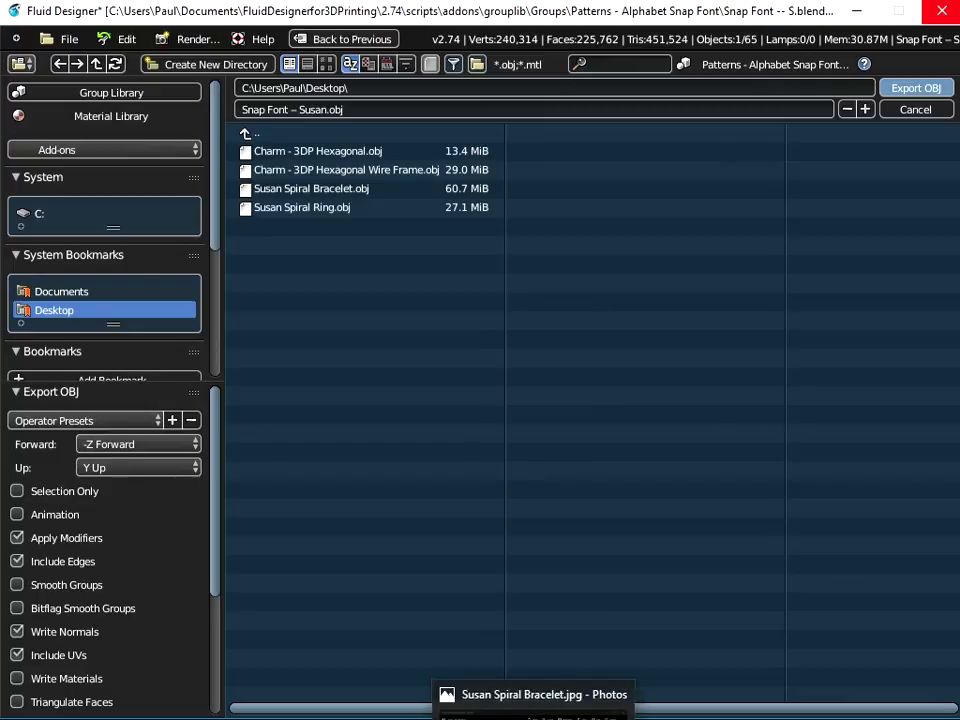
Switch to Photos and view the rendered picture of the spiral name bracelet
click(535, 712)
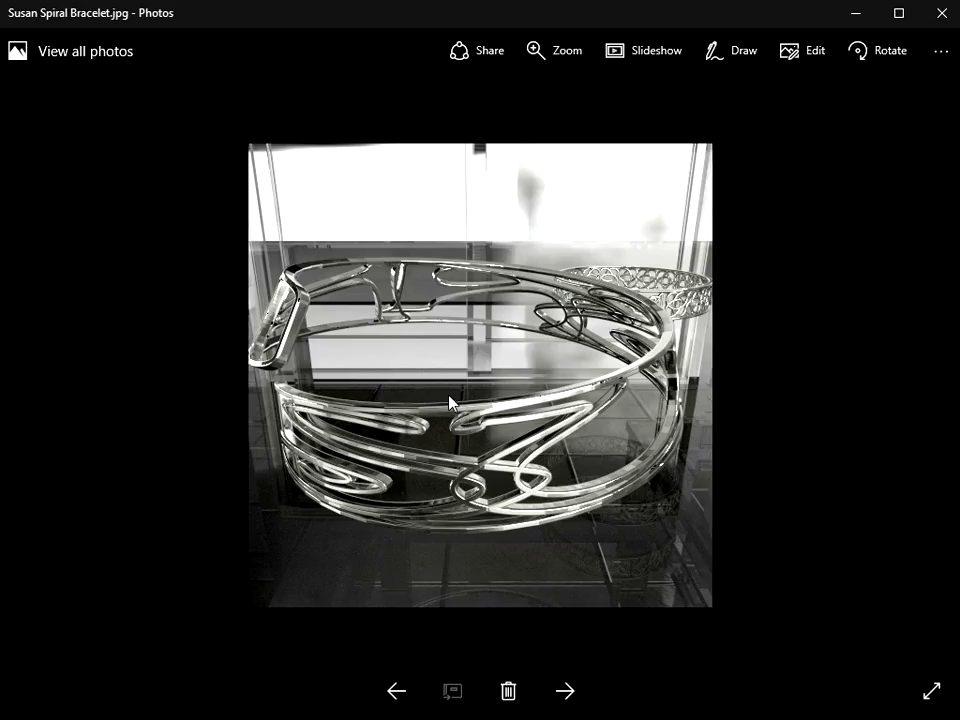